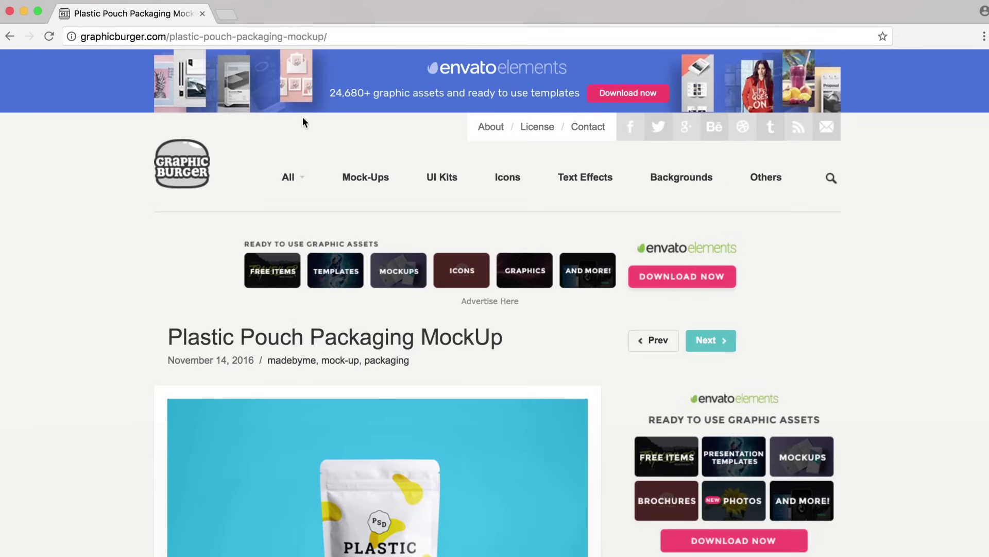
Select the reference web page's address and scroll through the page.
click(190, 33)
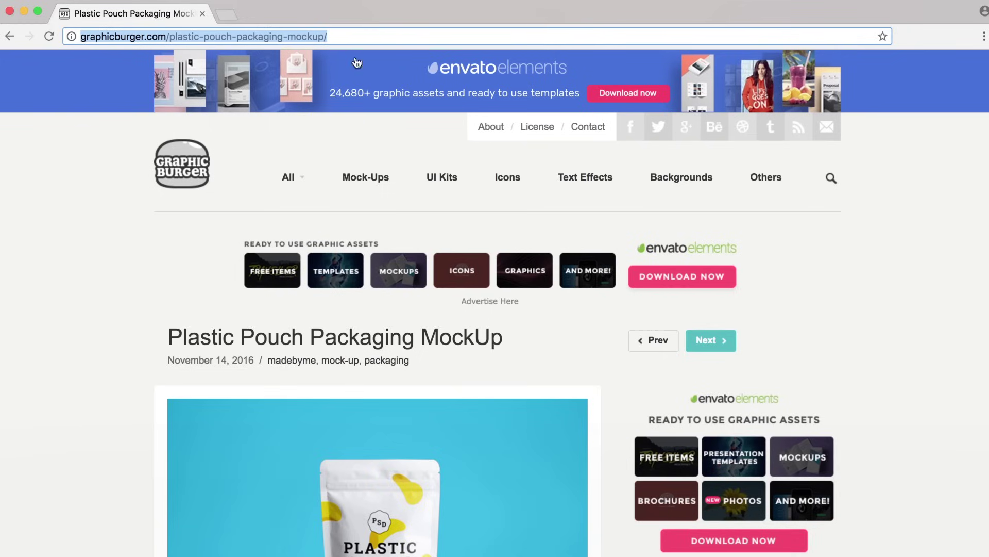
scroll(382, 113, down, 1)
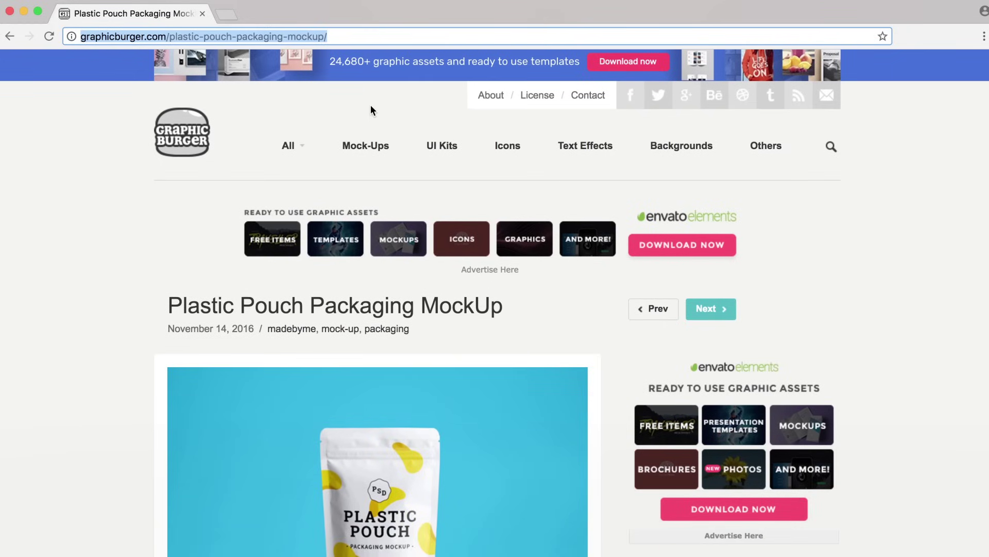
scroll(371, 105, down, 5)
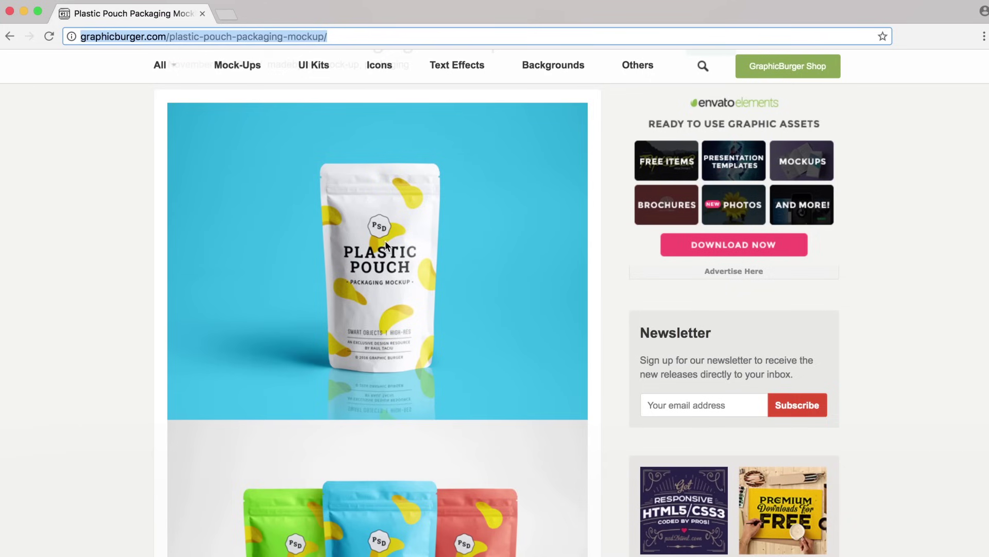
scroll(381, 244, down, 1)
scroll(378, 245, down, 1)
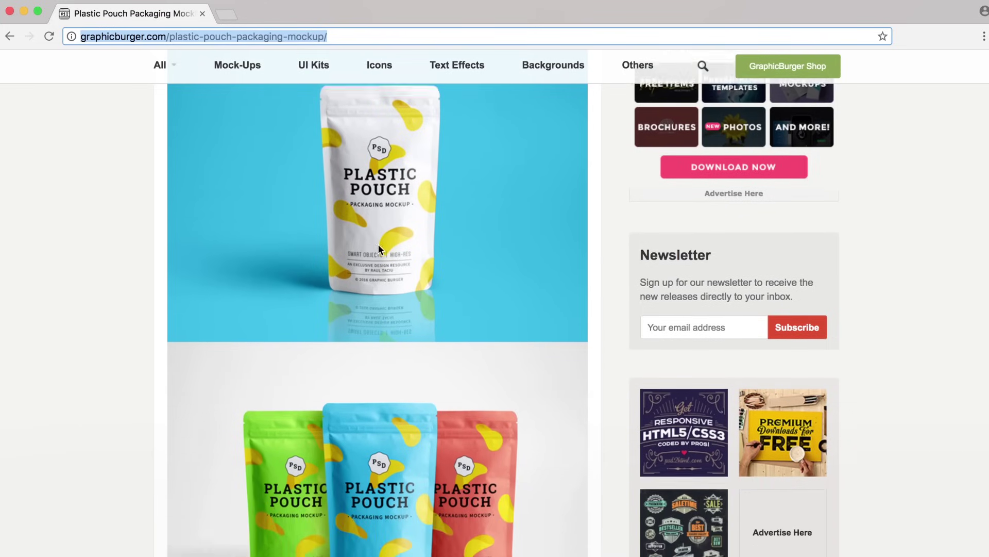
scroll(378, 245, down, 10)
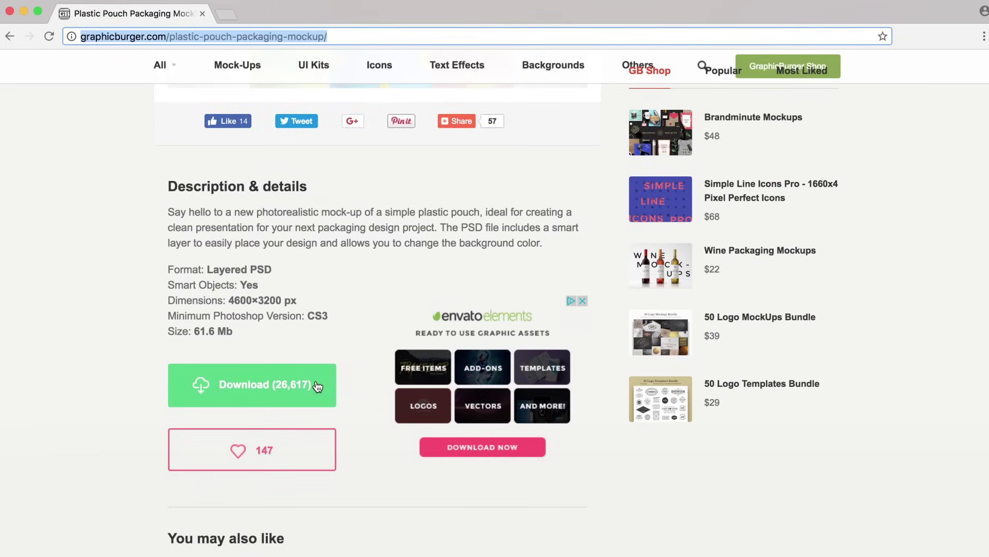
scroll(350, 319, up, 4)
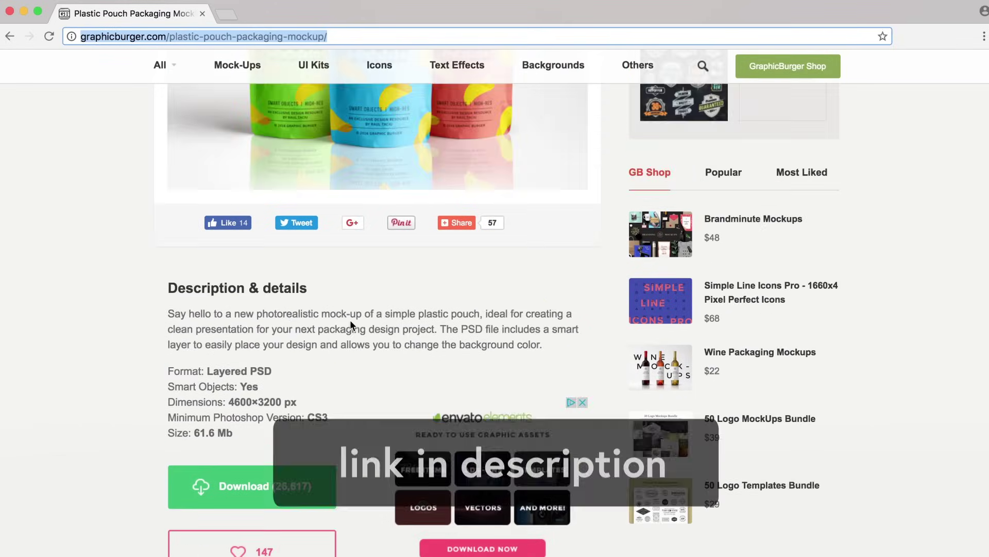
scroll(357, 333, up, 2)
scroll(369, 331, down, 1)
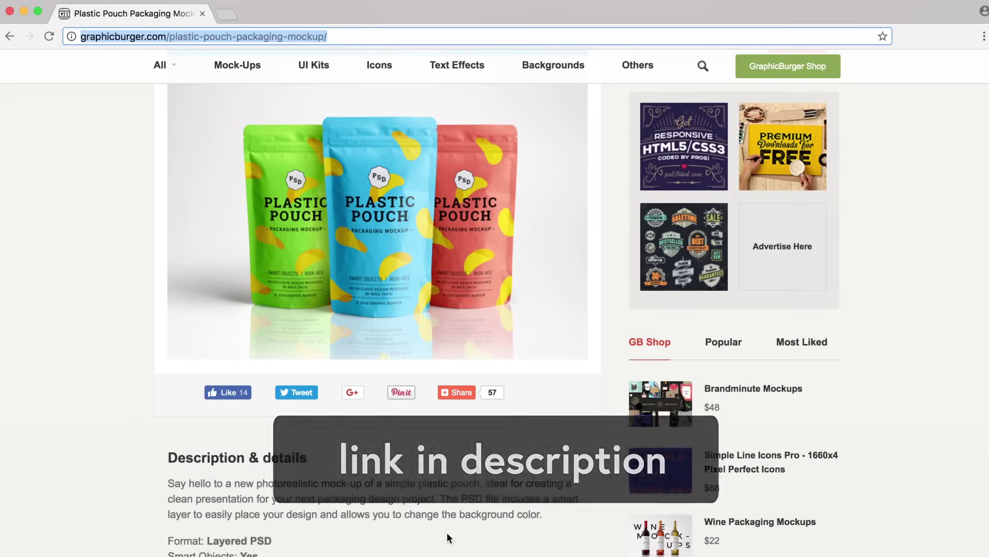
scroll(446, 525, up, 1)
scroll(444, 521, up, 5)
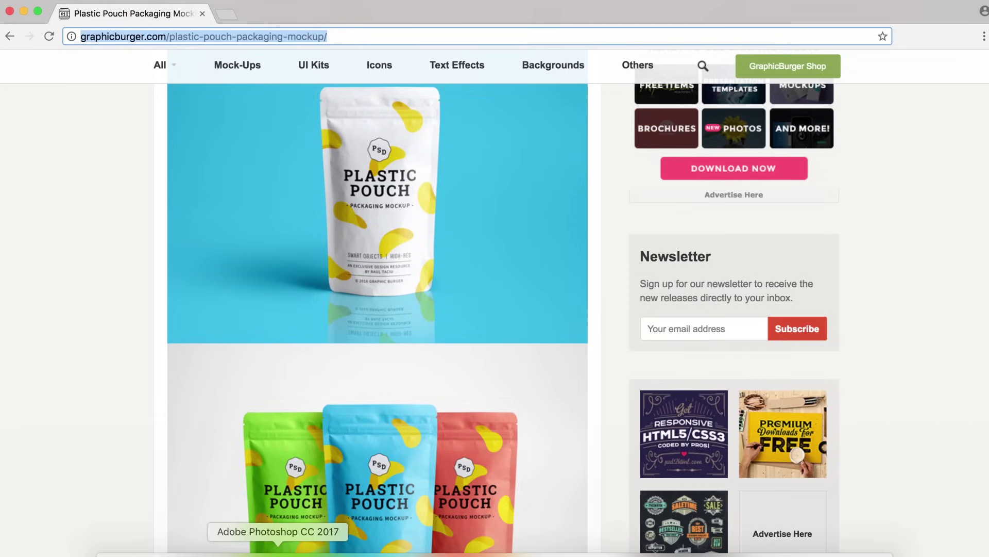
In Photoshop, restore the Highlight, Pouch and Shadow layers, then open the 'Your design here' smart object.
click(278, 550)
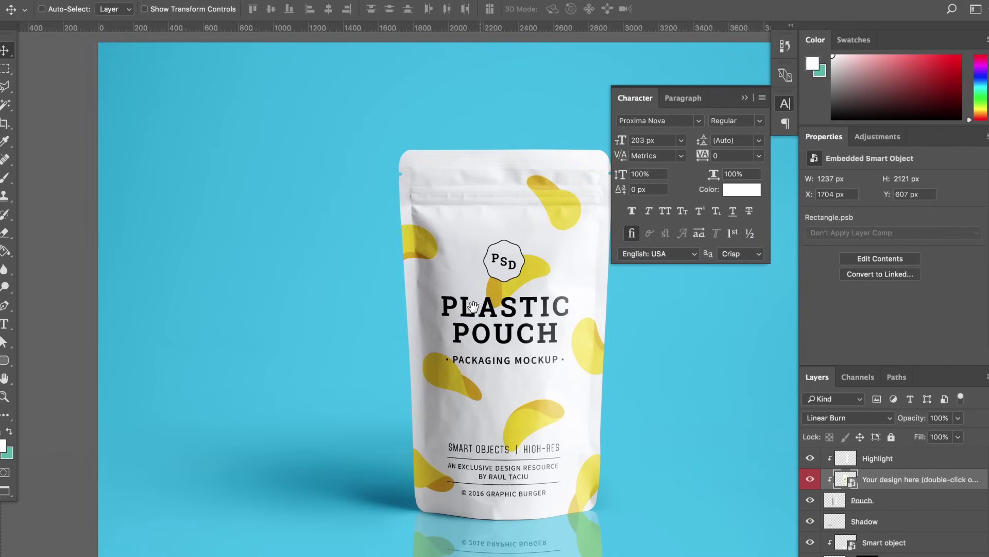
drag(473, 307, 401, 294)
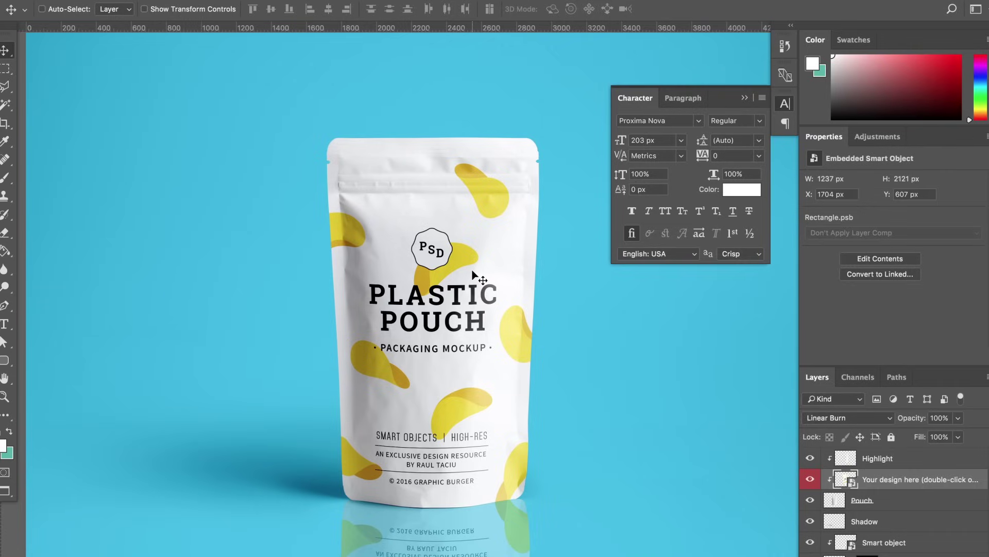
click(810, 458)
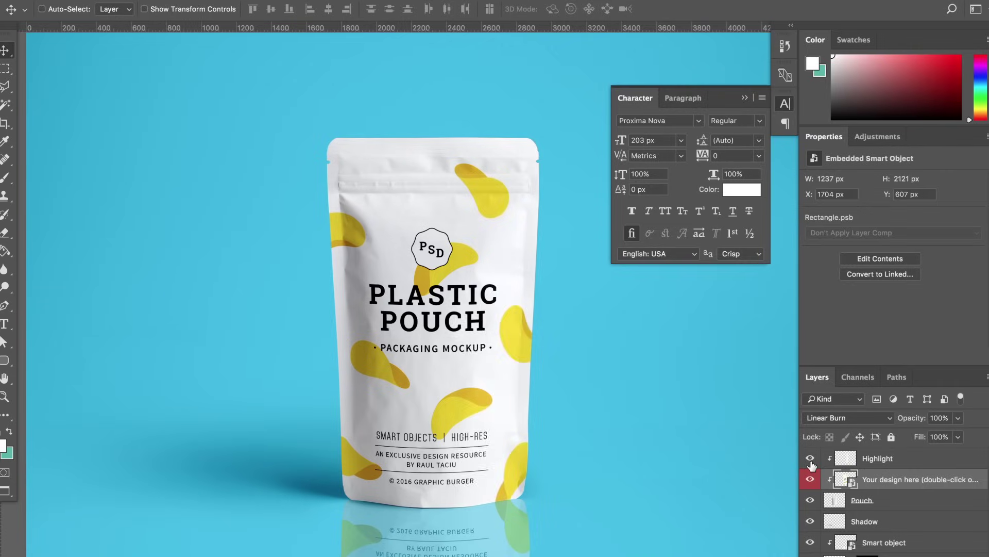
click(811, 505)
click(813, 506)
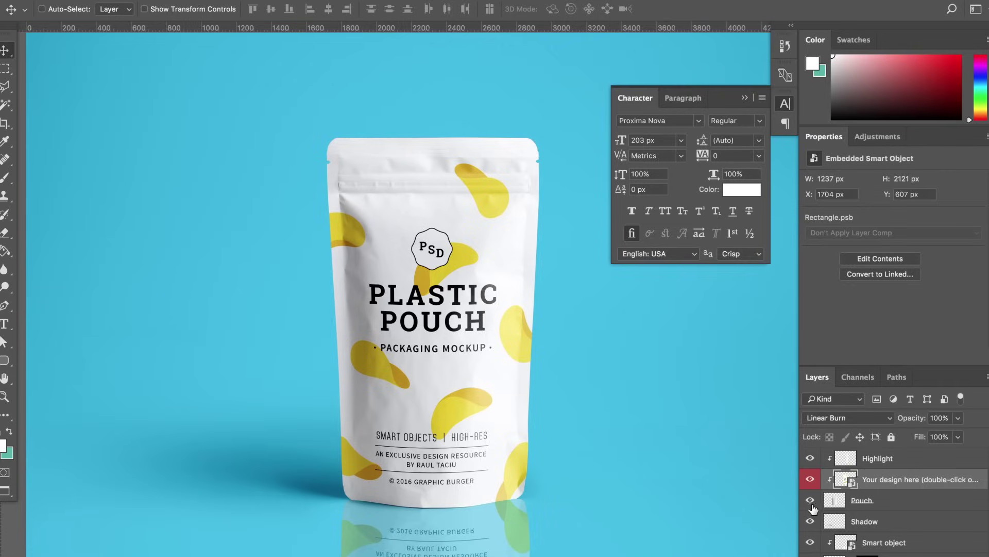
click(811, 522)
scroll(568, 296, right, 2)
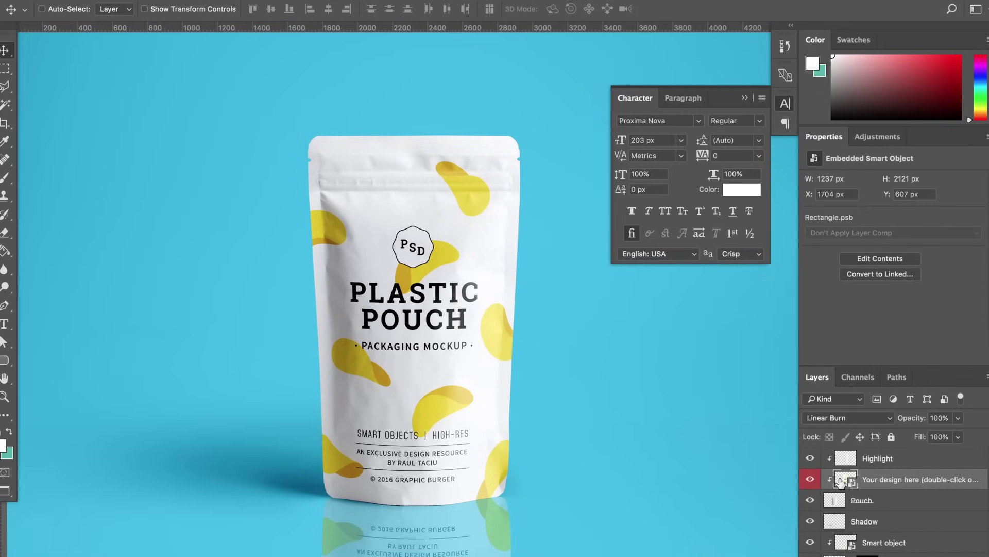
double_click(843, 482)
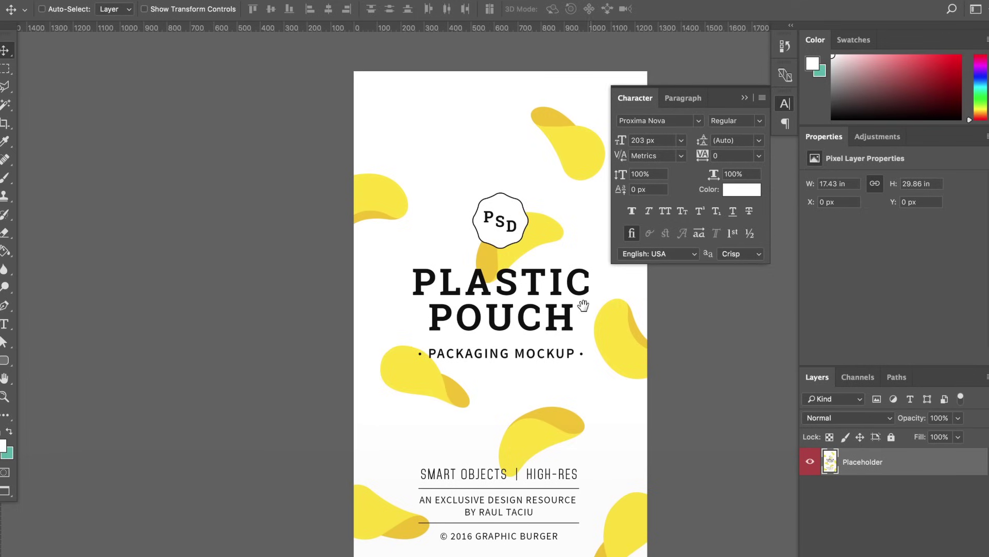
On a new layer, draw a 462 px rounded-rectangle square filled bright blue.
scroll(580, 303, up, 2)
scroll(547, 289, right, 2)
drag(526, 280, 515, 289)
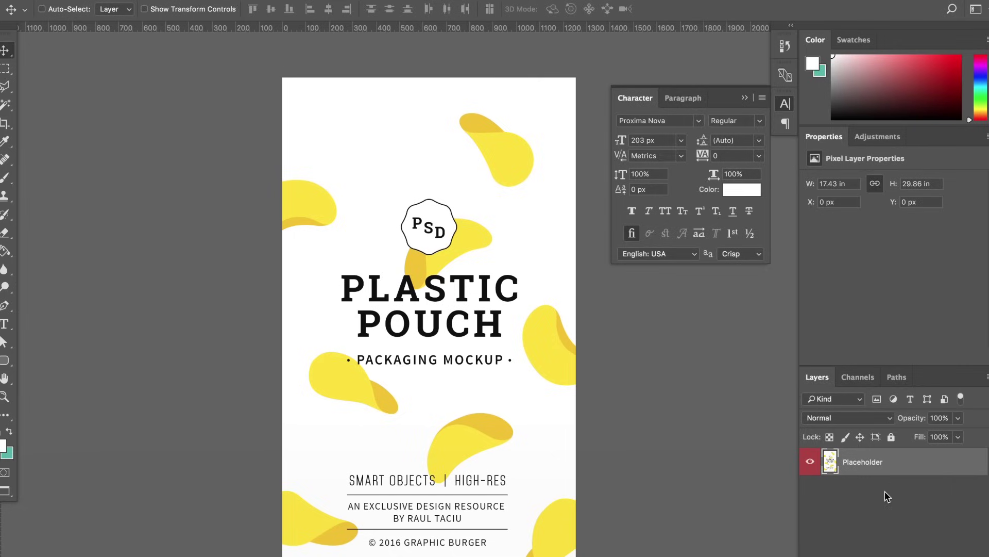
click(947, 556)
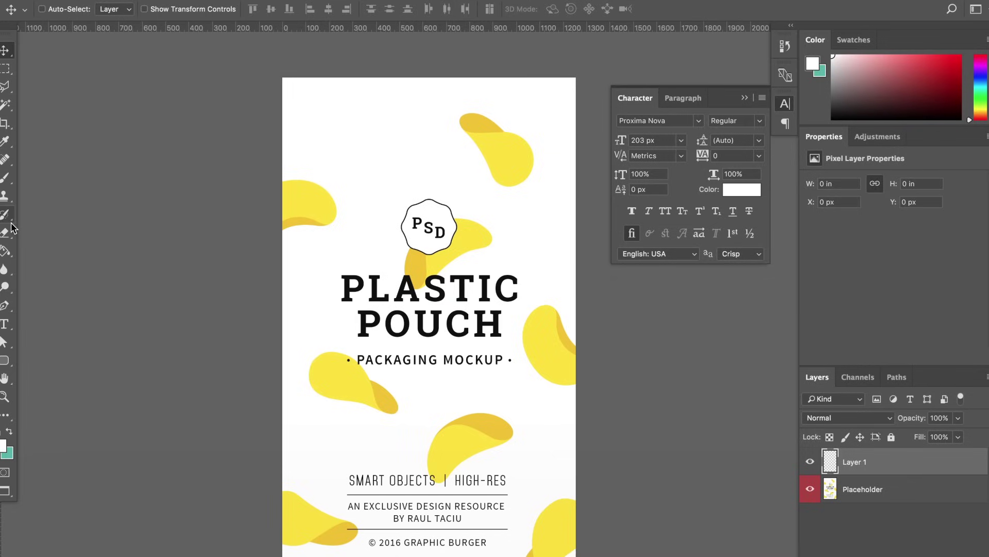
click(6, 360)
drag(384, 236, 397, 249)
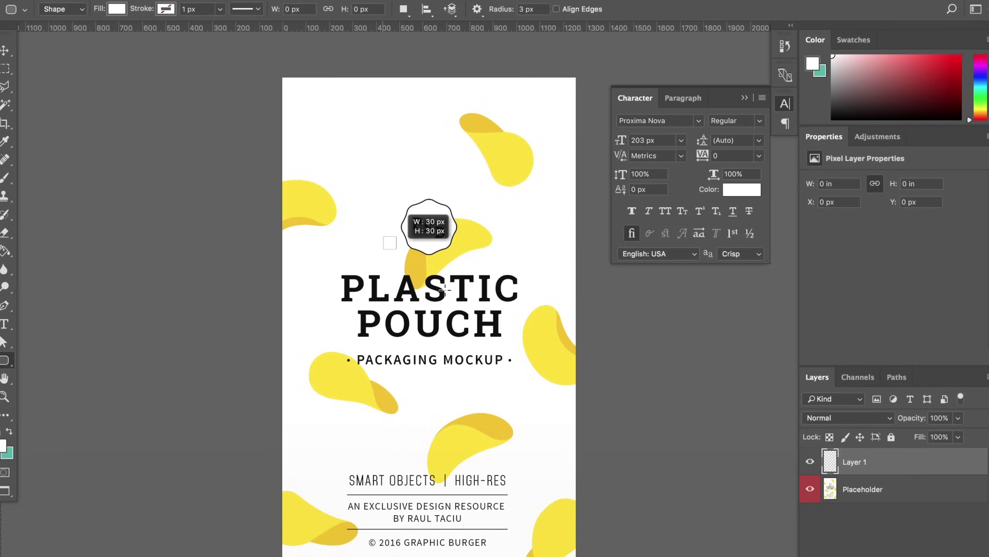
drag(444, 289, 491, 344)
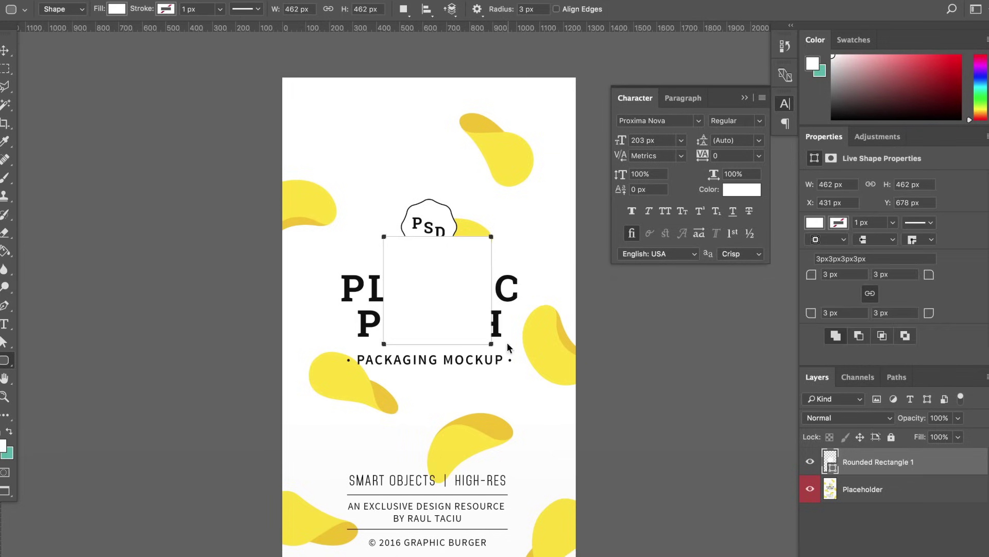
double_click(829, 459)
drag(467, 230, 481, 177)
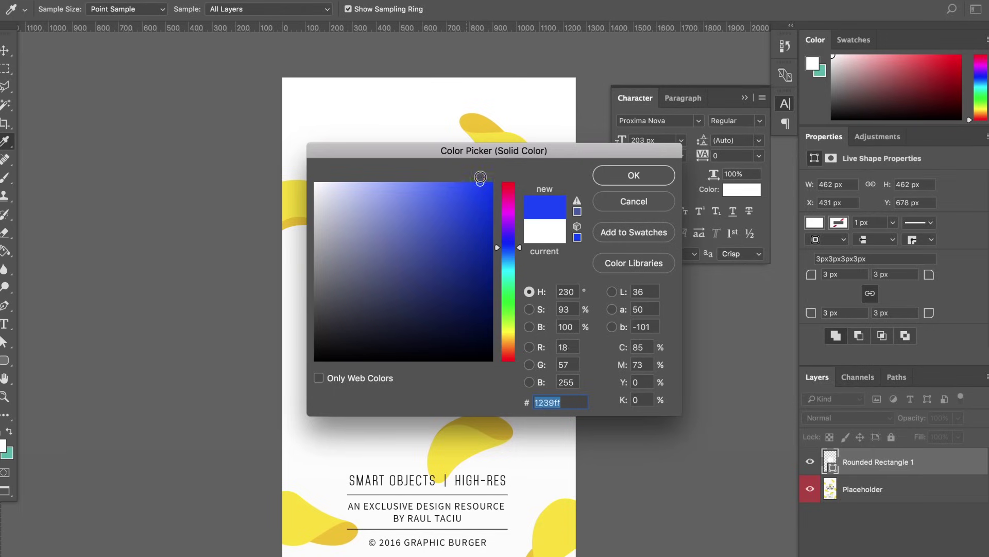
click(634, 175)
Delete the Placeholder layer, save the smart object, and return to the pouch mockup.
click(870, 500)
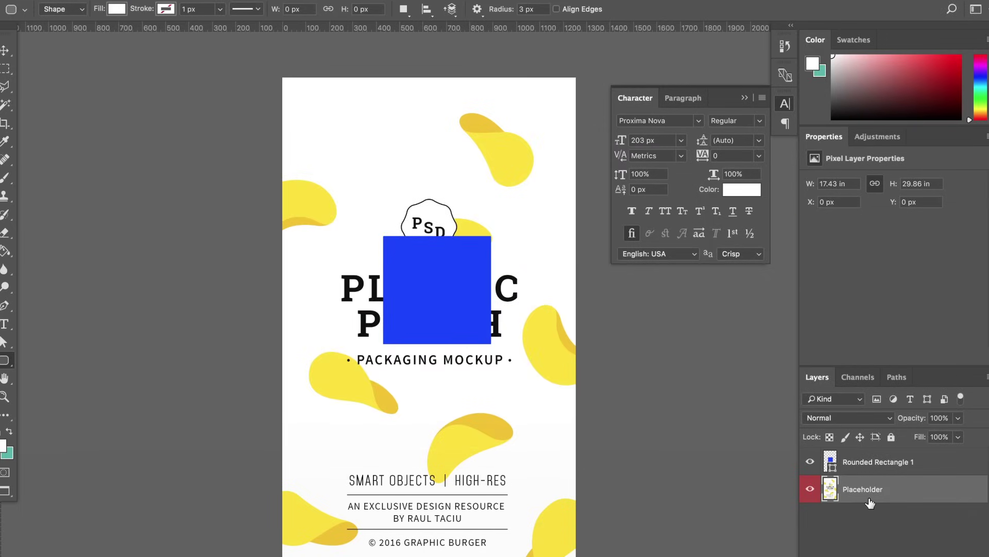
key(Delete)
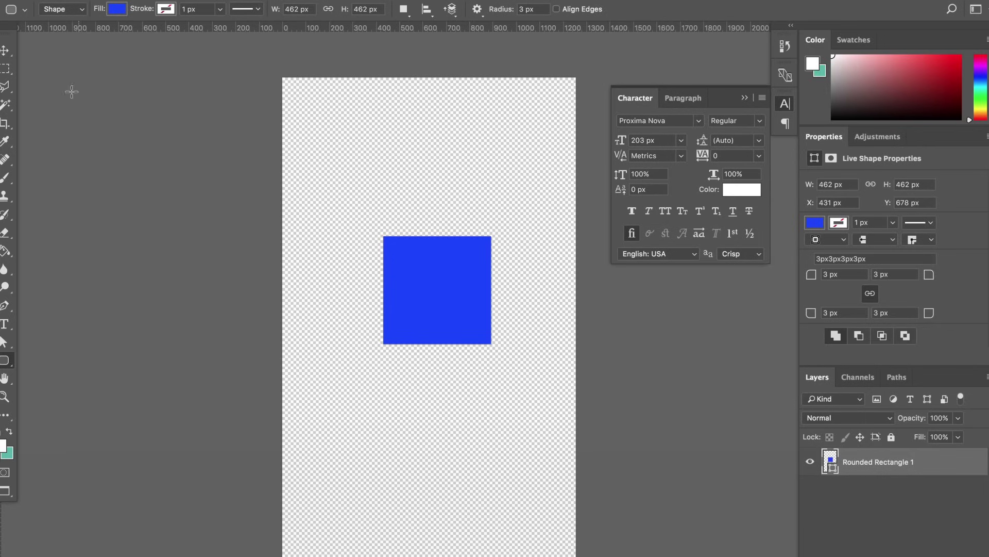
click(5, 50)
click(116, 1)
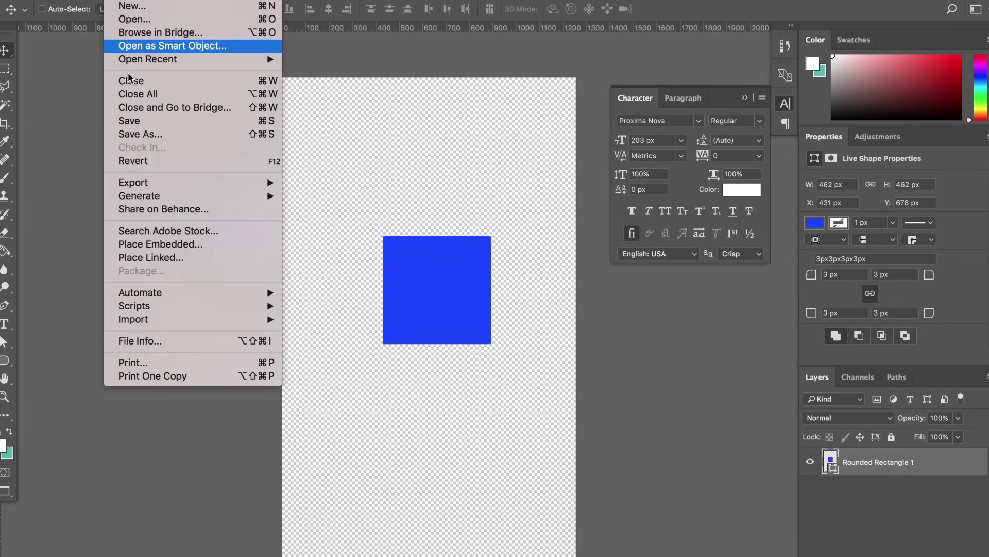
click(135, 122)
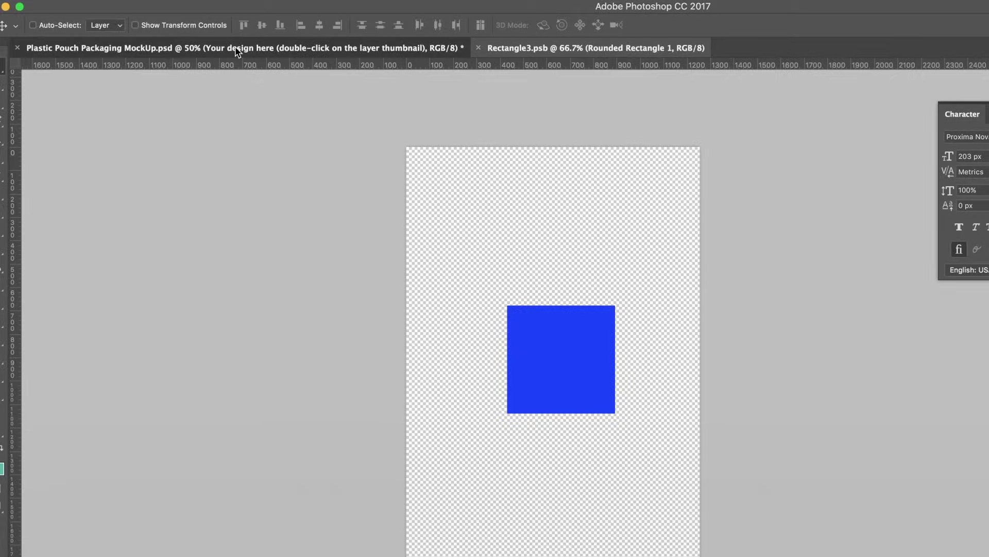
click(235, 47)
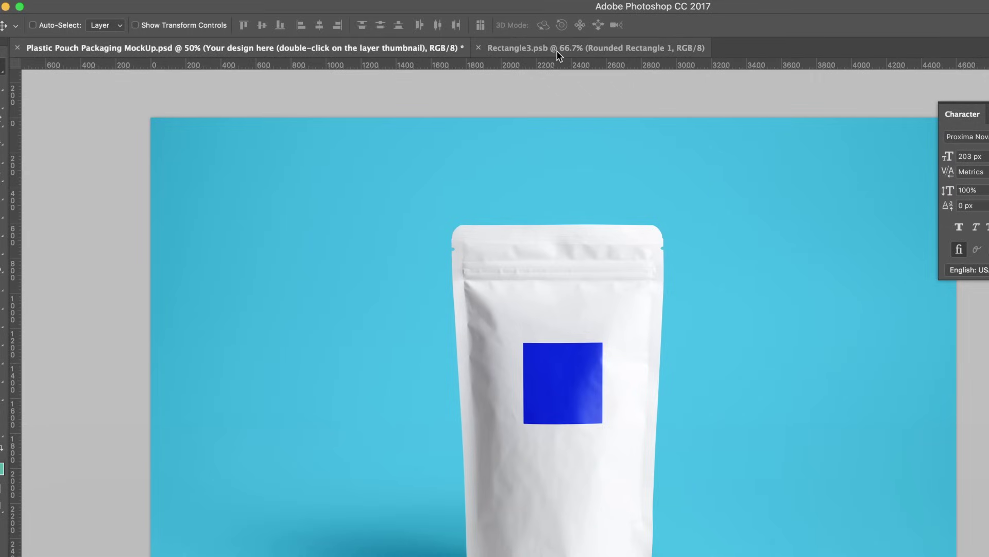
Check Rectangle3.psb's Image Size without changes, then switch over to Illustrator.
click(574, 48)
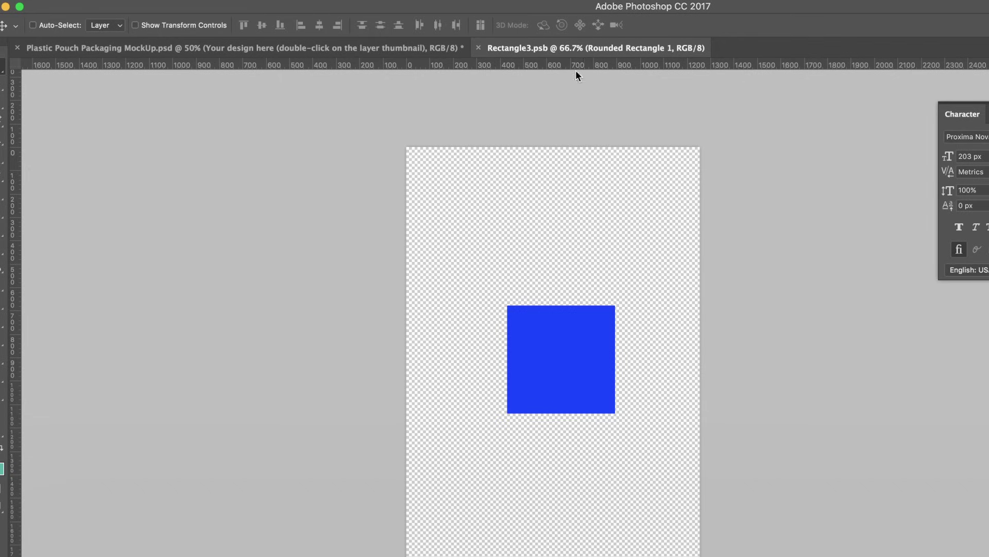
click(188, 2)
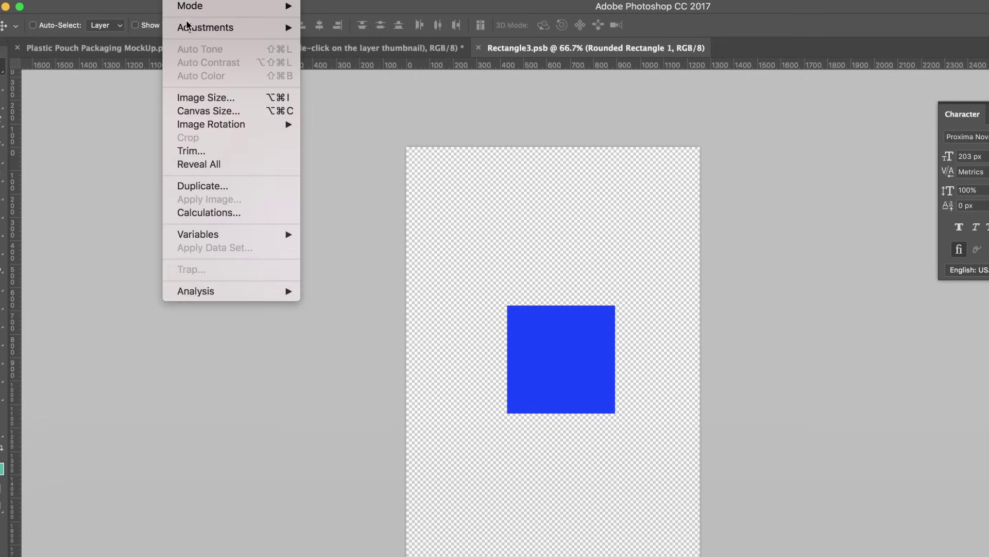
click(203, 98)
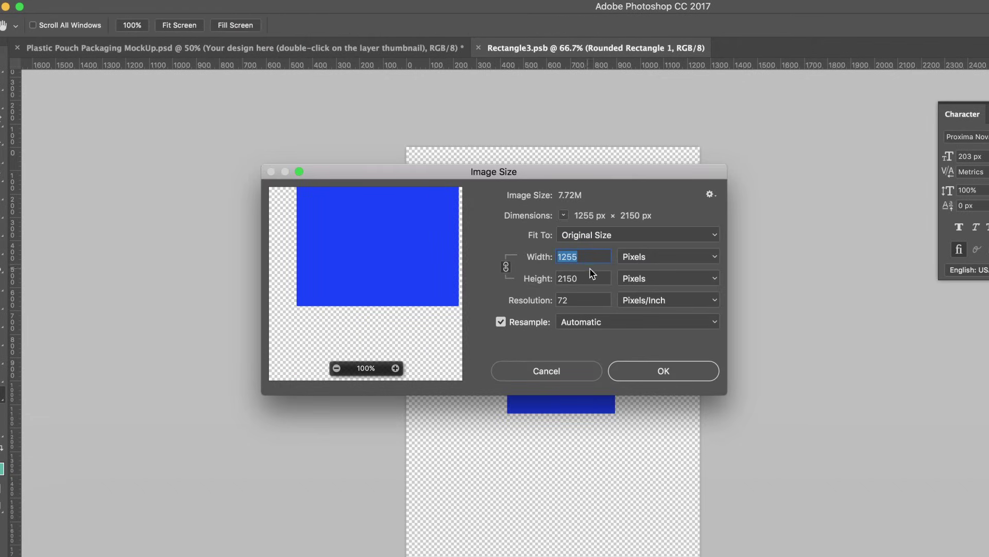
click(570, 371)
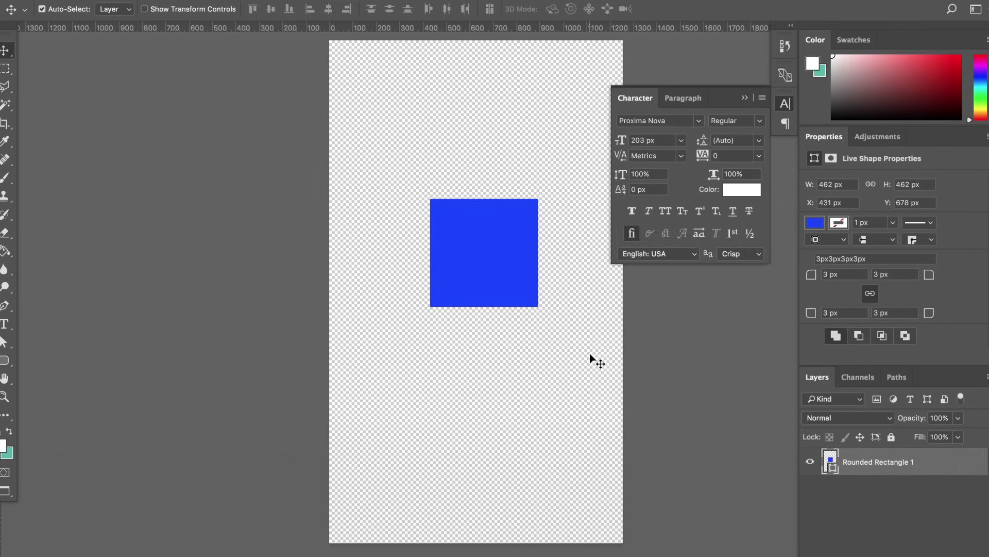
key(super+Tab)
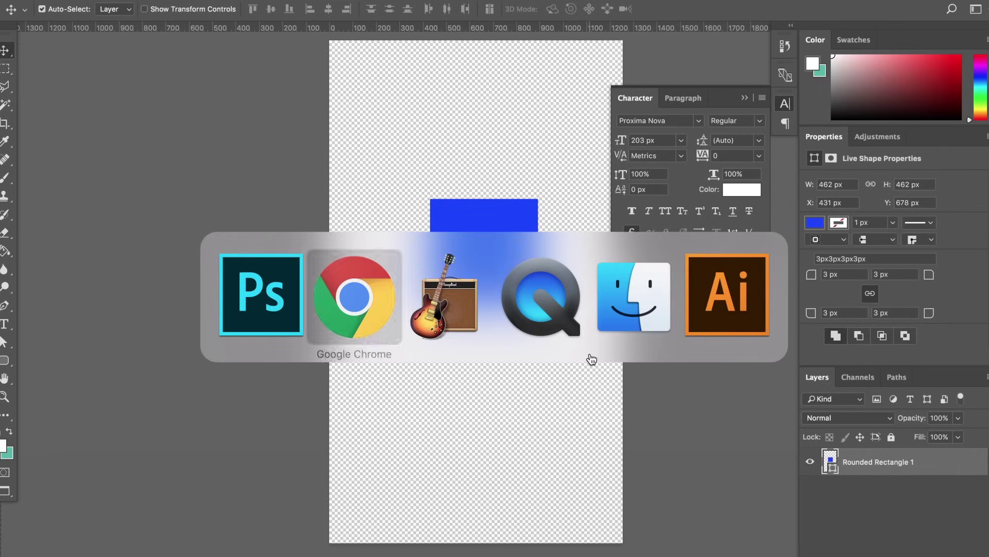
key(super+Tab)
key(super+Tab)
key(super+Tab)
key(super+Tab)
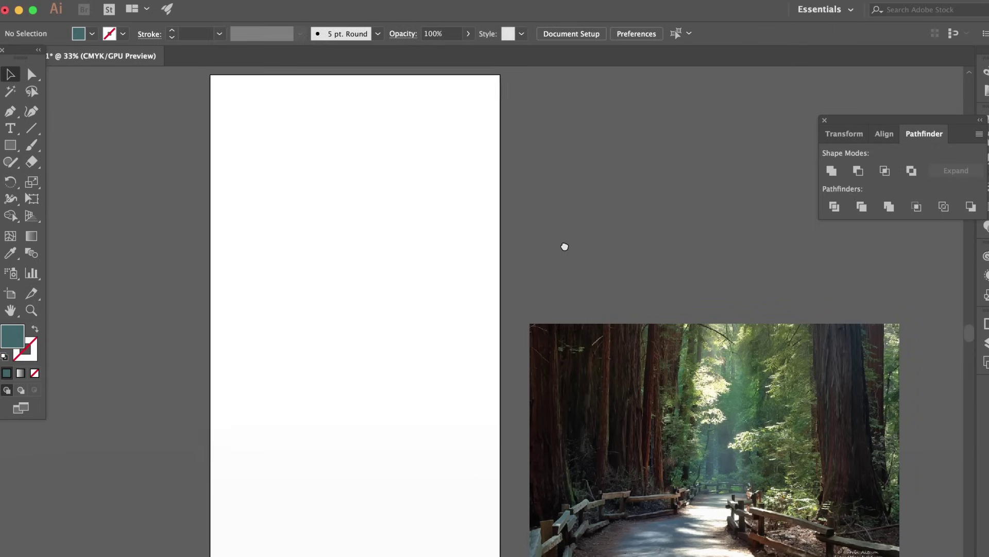
Type 'MUIR WOODS' as a new text object on the artboard.
mouse_move(565, 246)
mouse_down()
mouse_move(616, 246)
mouse_move(616, 256)
mouse_move(618, 247)
mouse_move(581, 246)
mouse_up()
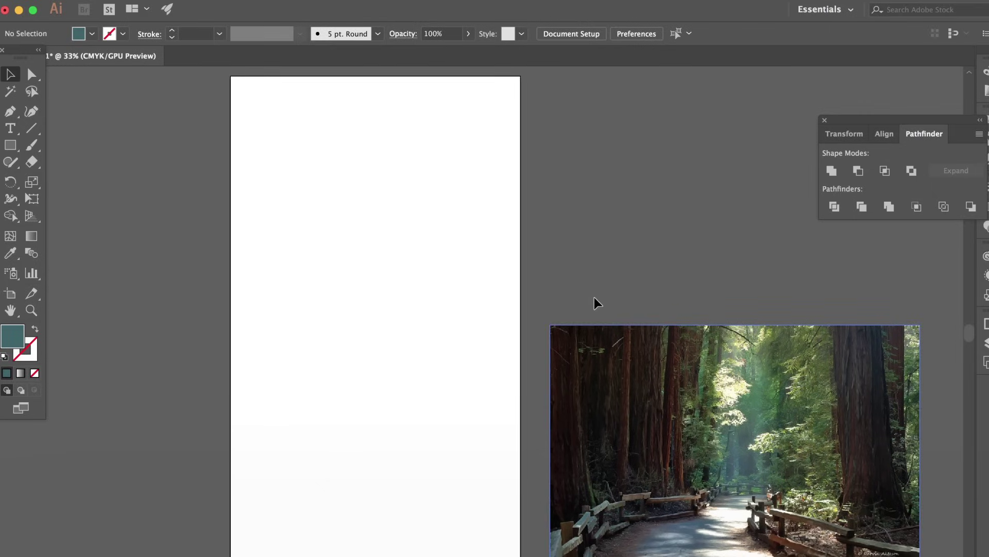
drag(572, 285, 591, 276)
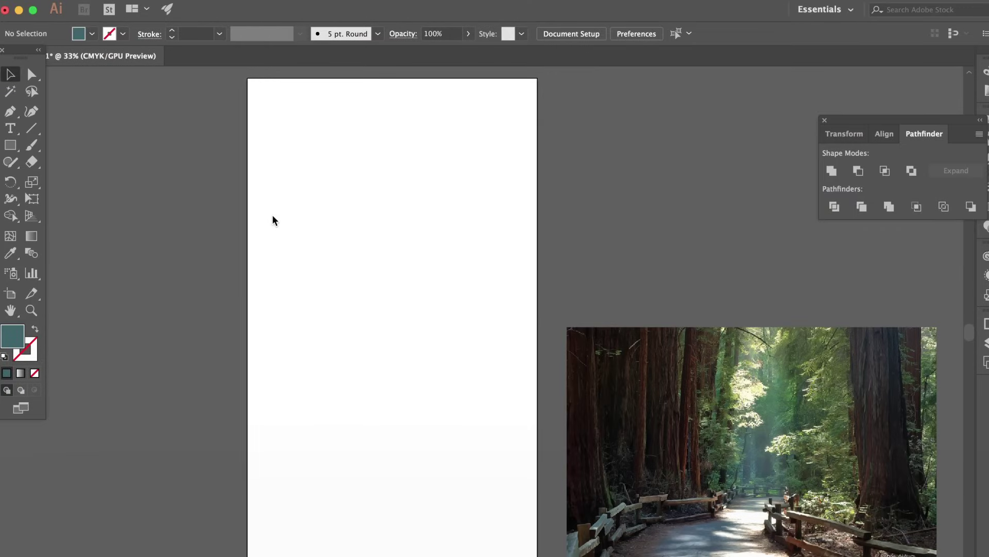
drag(241, 194, 212, 175)
click(11, 130)
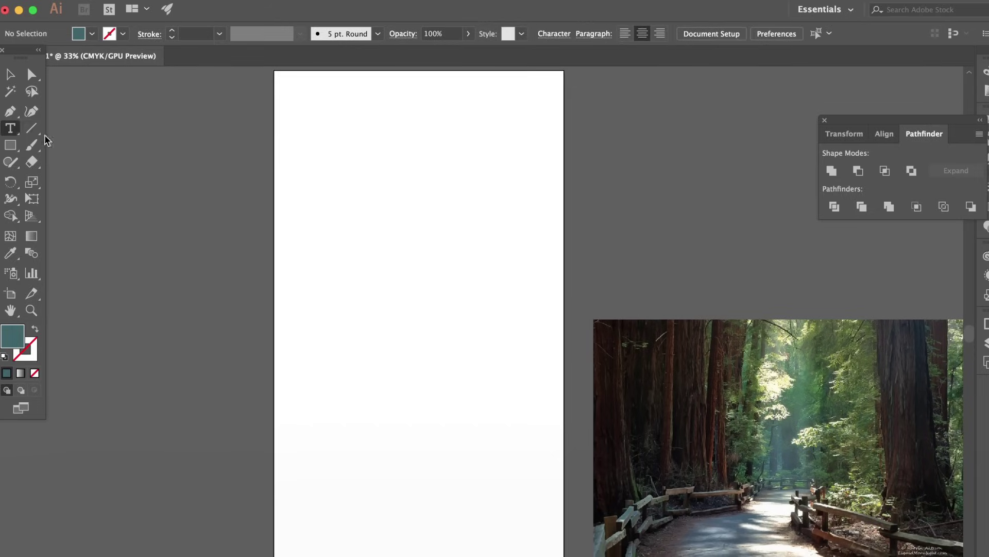
drag(287, 195, 302, 247)
click(433, 287)
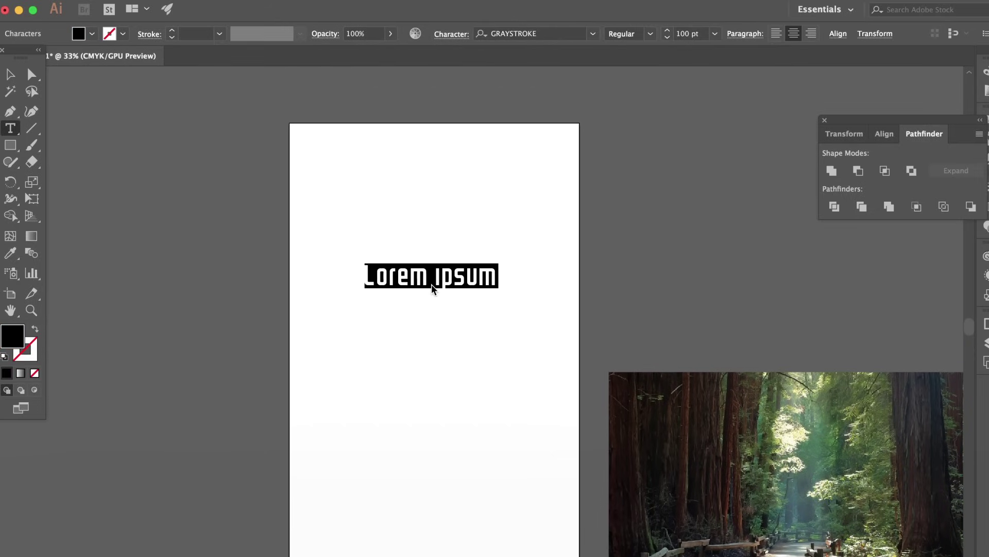
text(MUIR W)
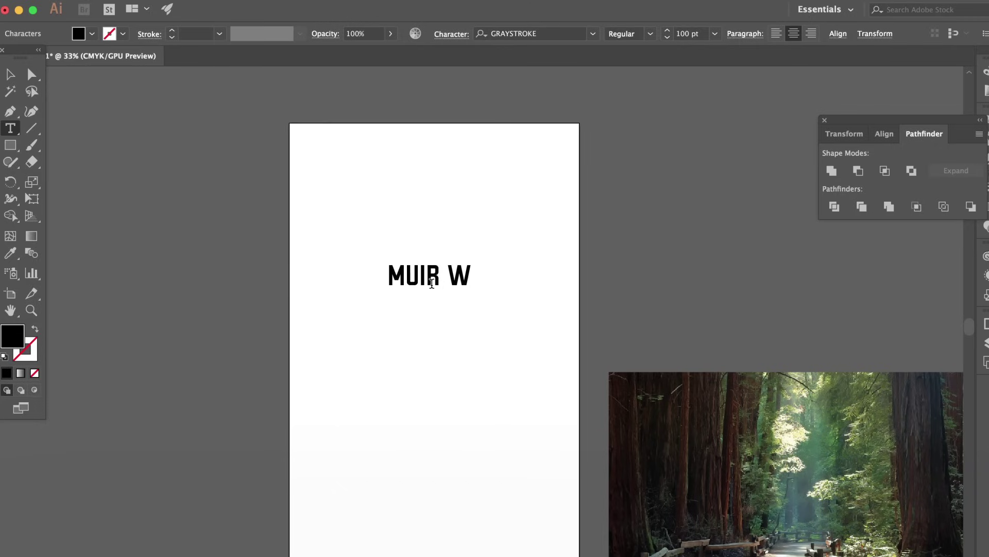
text(OODS)
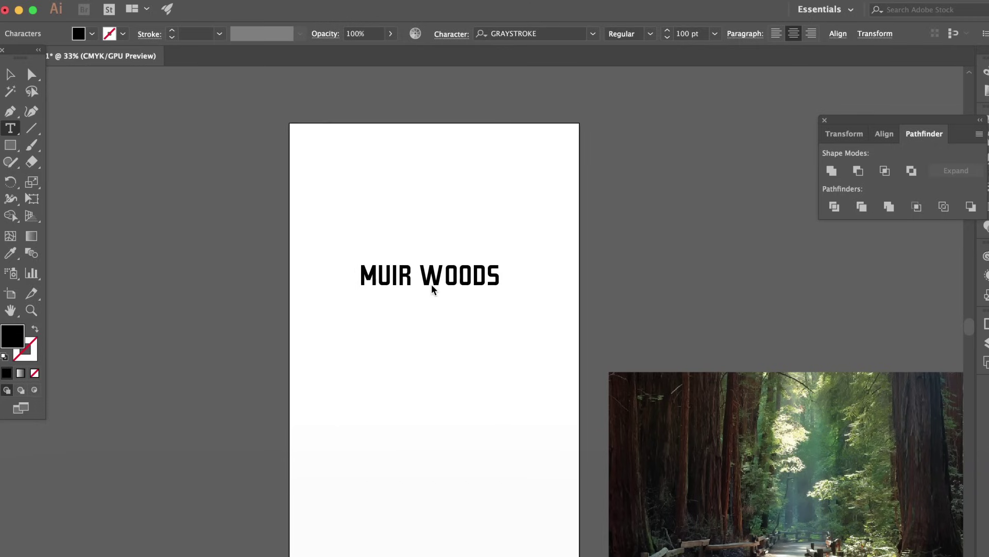
Enlarge the title and break it onto two lines, MUIR above WOODS.
click(9, 73)
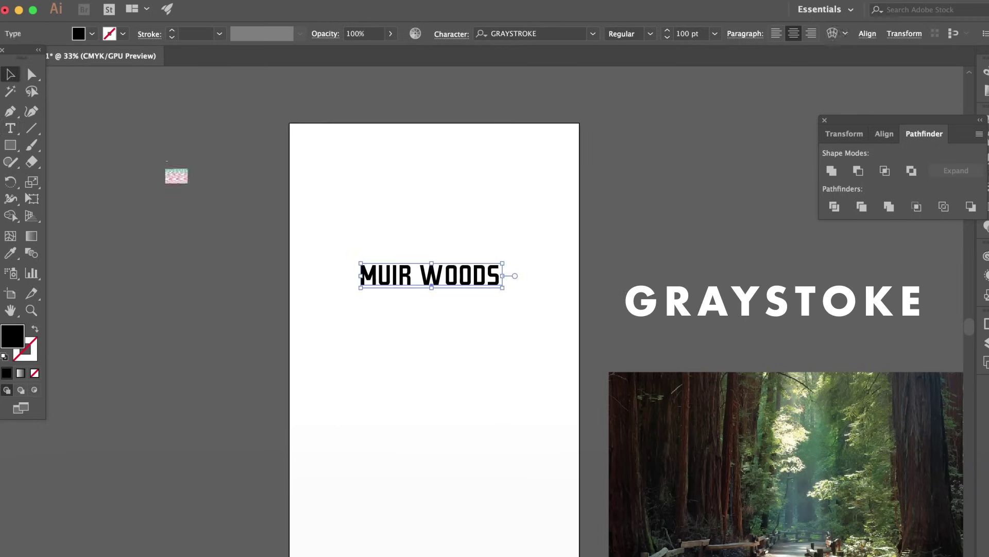
drag(503, 288, 529, 296)
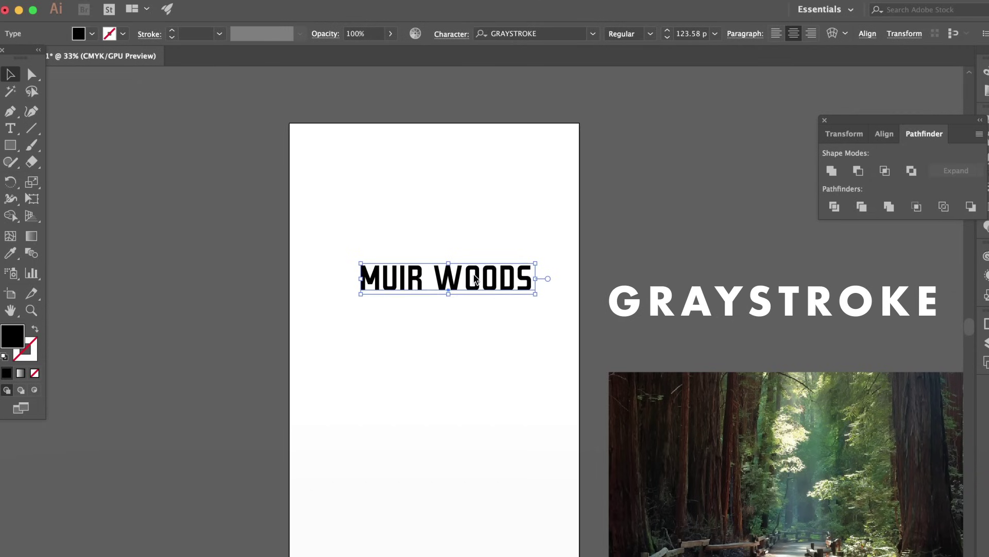
drag(355, 294, 334, 297)
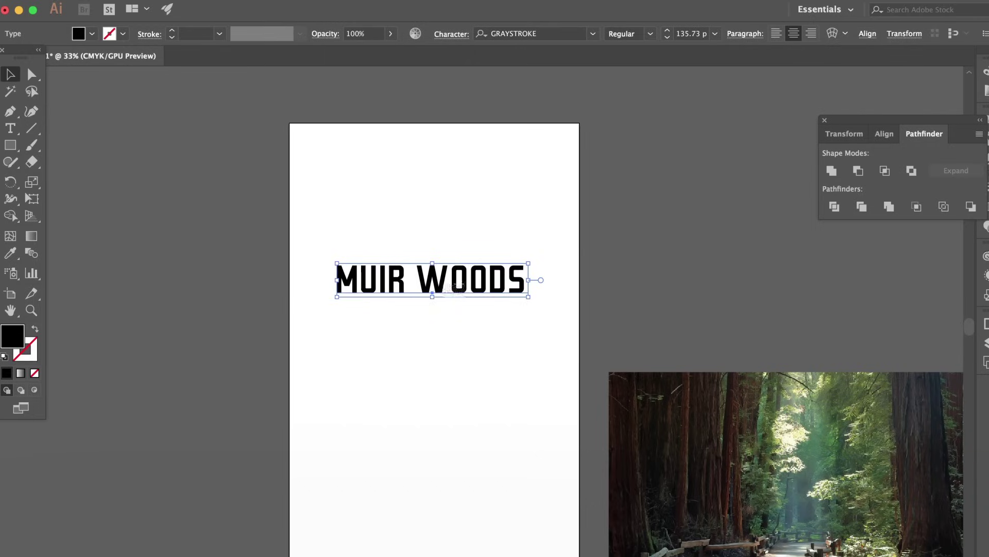
drag(434, 284, 447, 285)
double_click(448, 285)
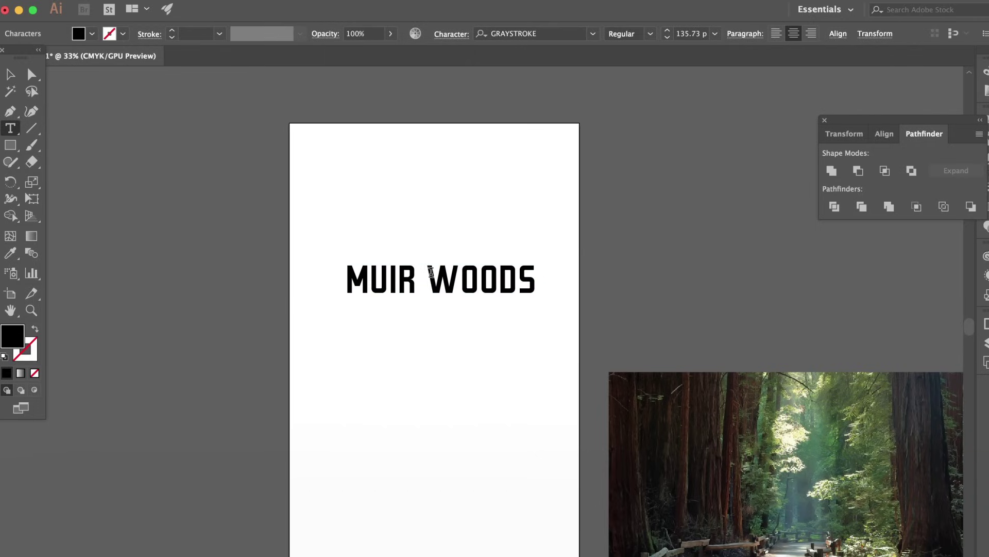
key(Return)
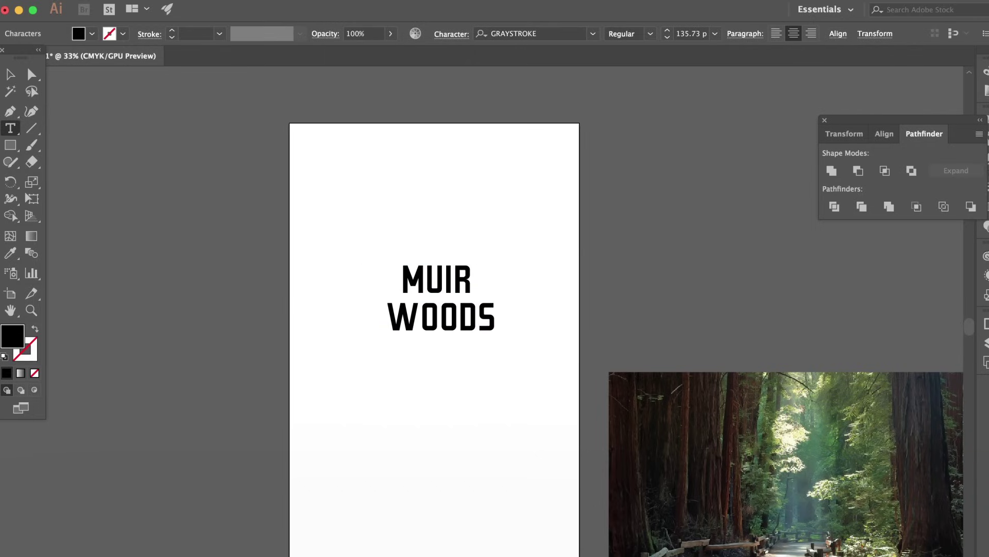
click(11, 74)
Remove the trailing space after MUIR in the title.
click(438, 212)
drag(442, 231, 433, 185)
click(433, 246)
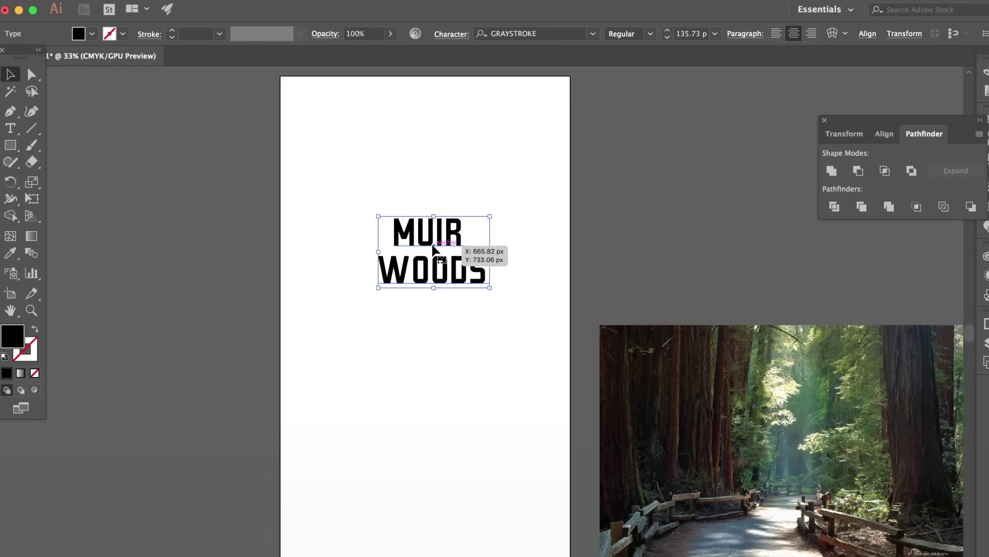
double_click(427, 237)
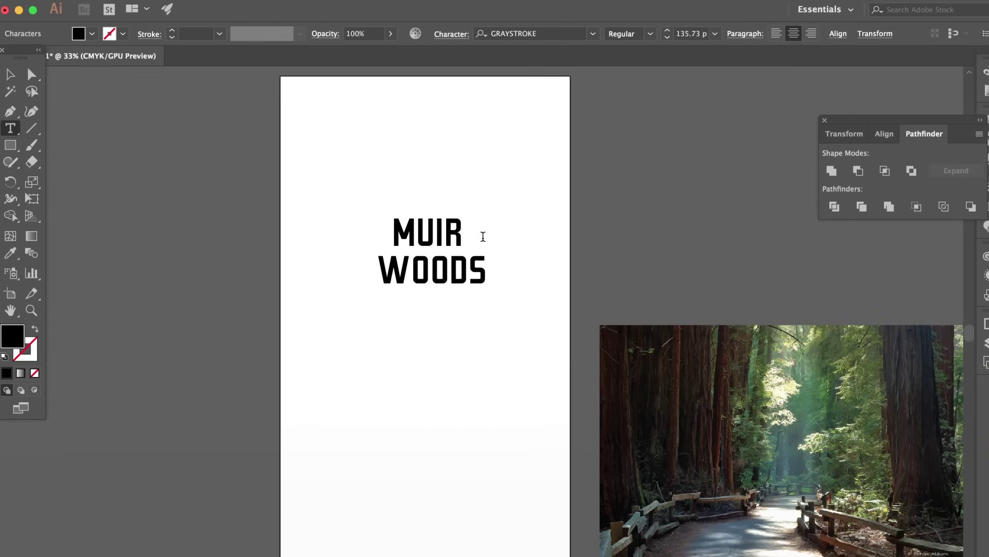
click(483, 237)
key(BackSpace)
key(Escape)
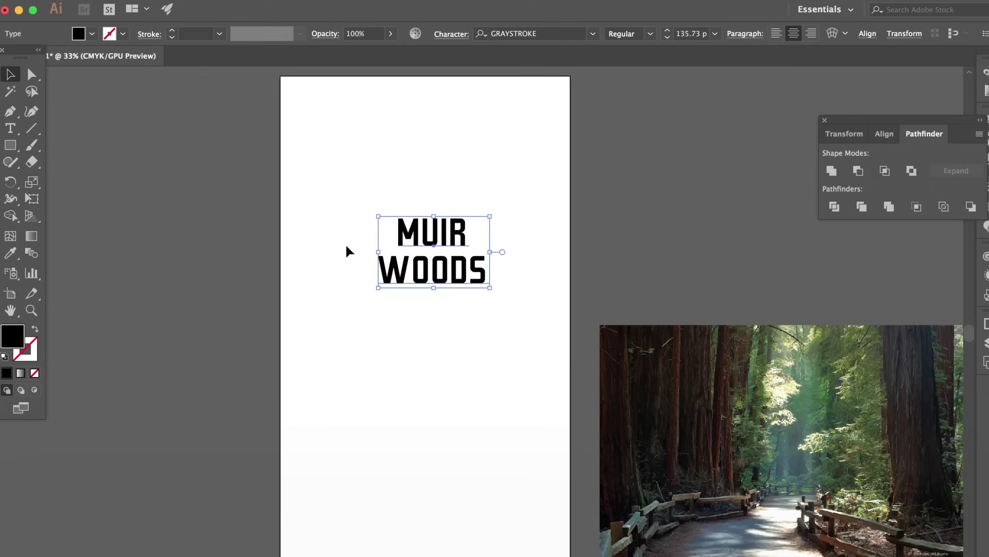
Scale the title much larger and position it near the top of the artboard.
drag(490, 288, 512, 300)
drag(477, 246, 472, 274)
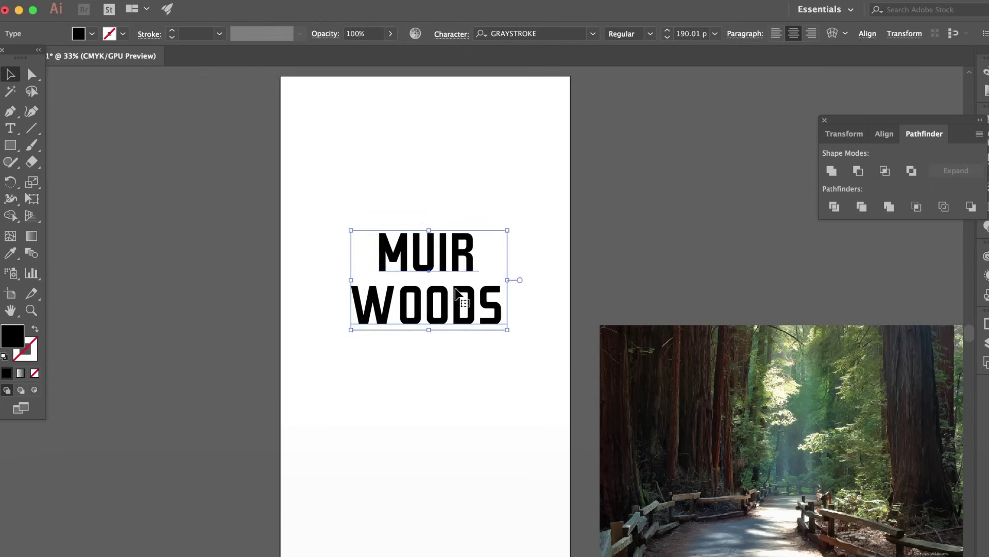
drag(424, 202, 452, 187)
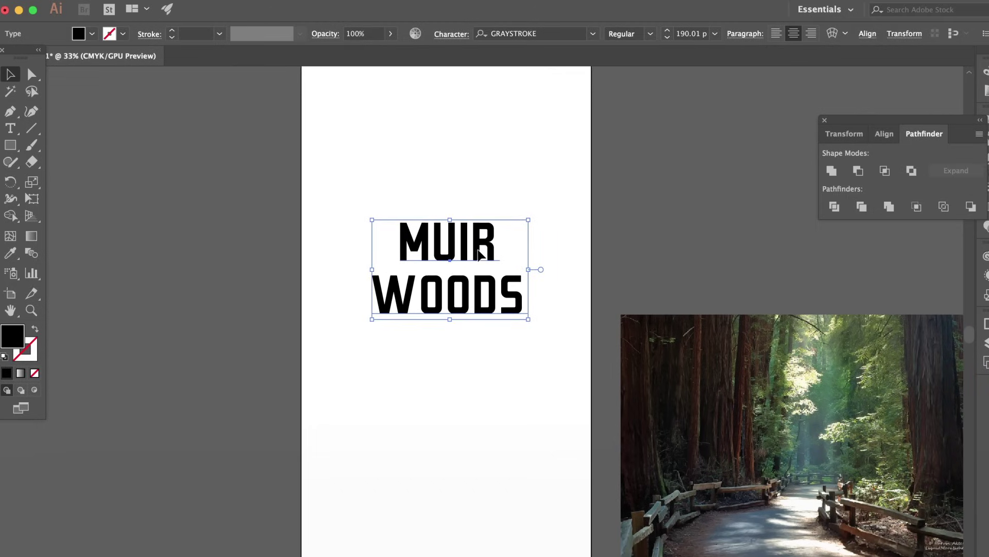
drag(475, 249, 473, 246)
click(487, 138)
Scale the MUIR WOODS title up slightly more.
drag(490, 139, 479, 162)
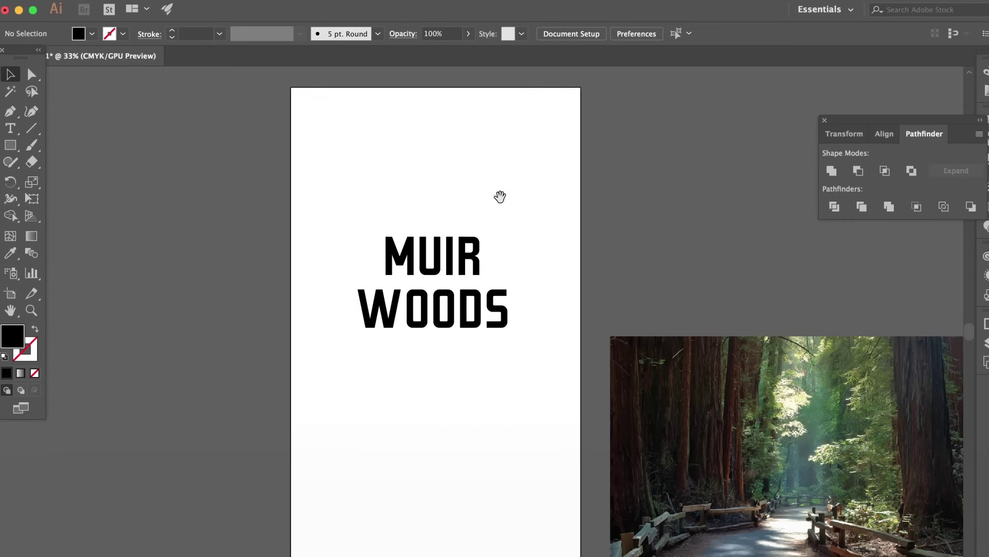
drag(500, 196, 510, 180)
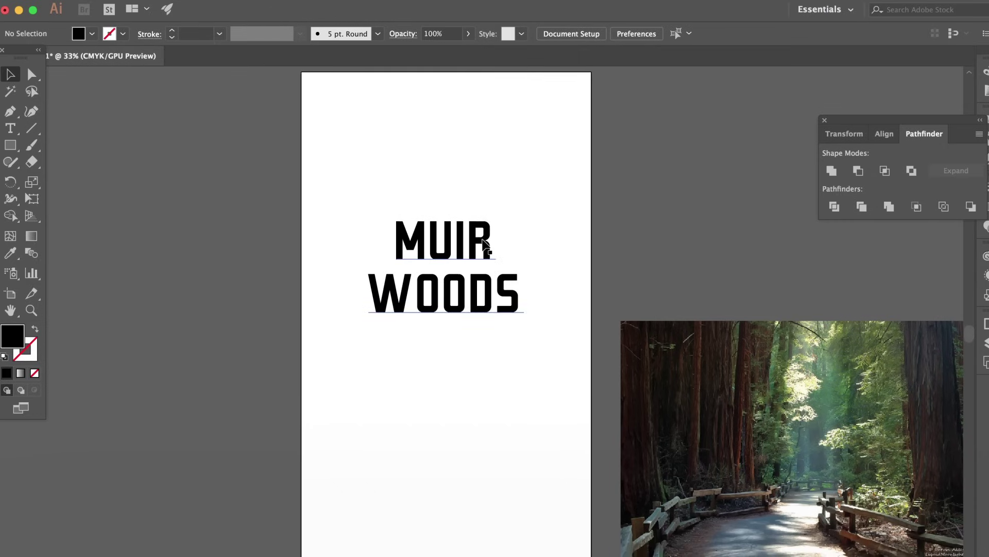
drag(510, 245, 546, 208)
click(490, 240)
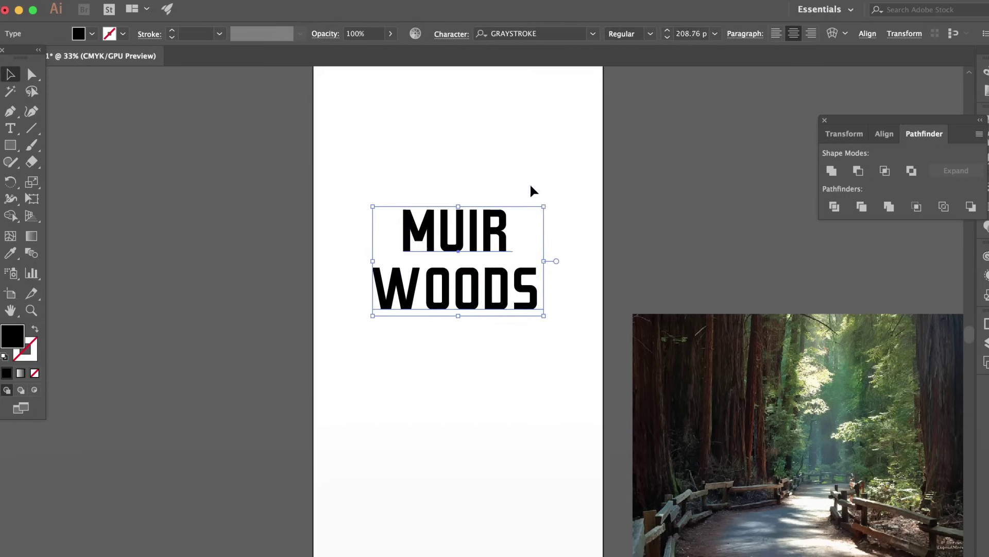
scroll(515, 216, right, 2)
drag(490, 234, 490, 234)
click(481, 192)
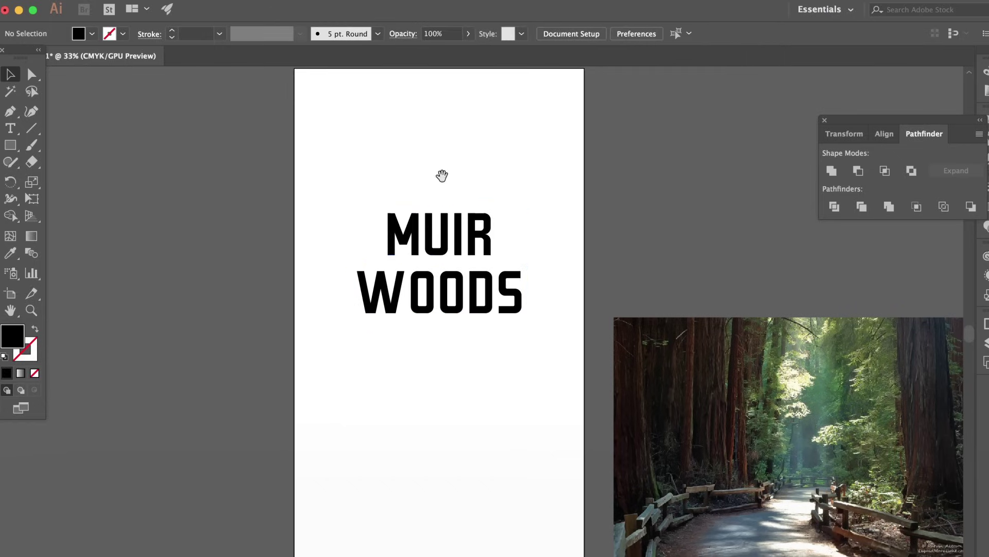
scroll(441, 172, up, 1)
click(10, 128)
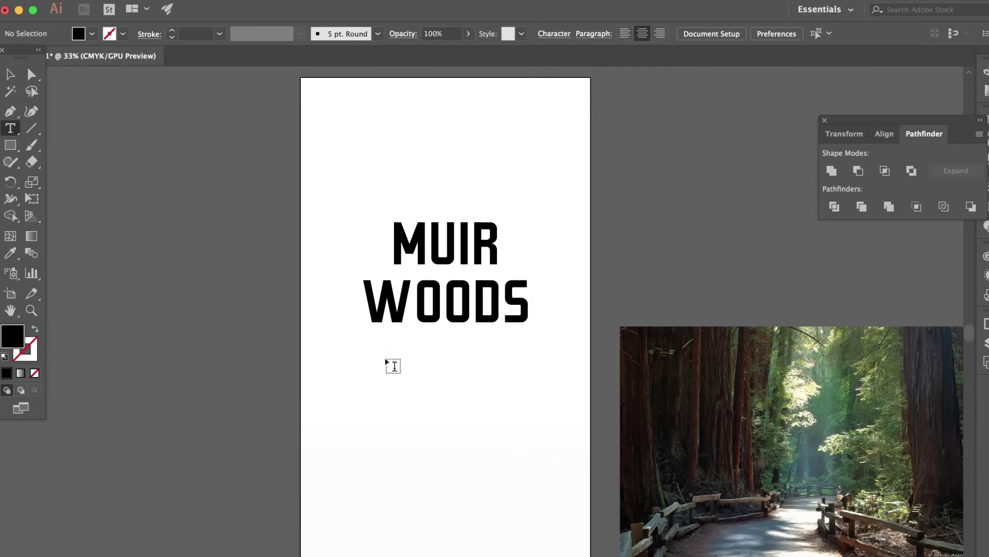
Add 'COFFEE CO.' text and place it just below WOODS.
click(407, 379)
text(COFFEE CO.)
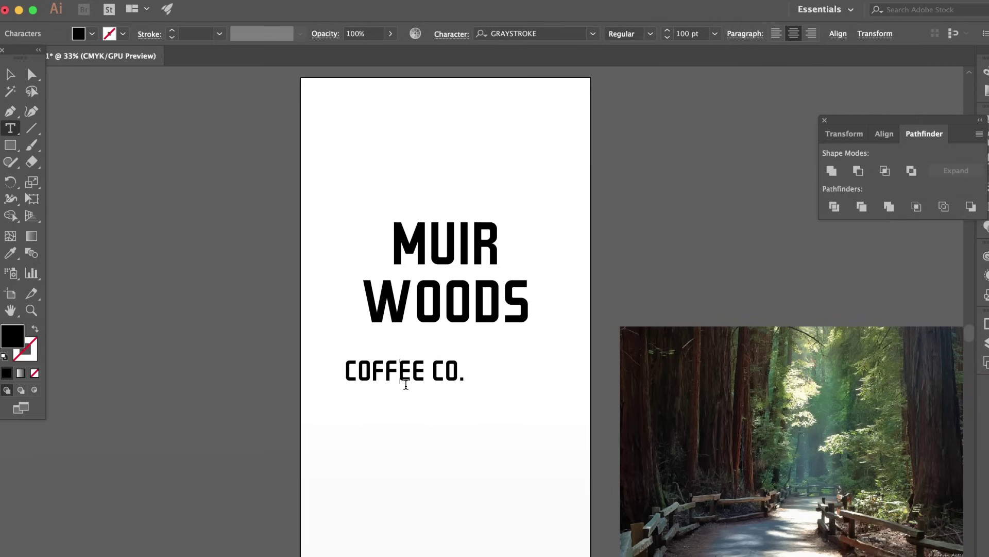
key(Escape)
drag(442, 376, 482, 361)
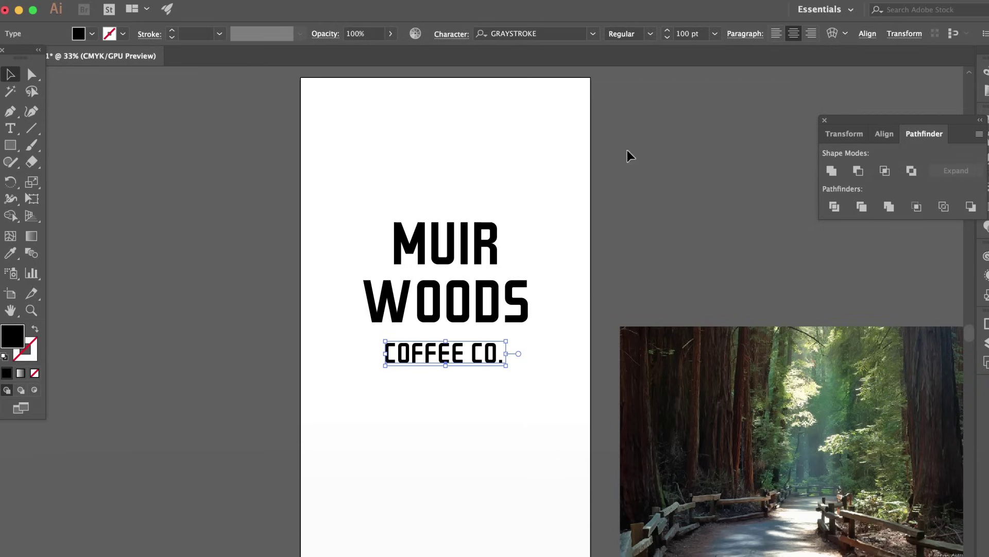
Set COFFEE CO. in Brandon Grotesque Black with wider letter spacing.
click(546, 31)
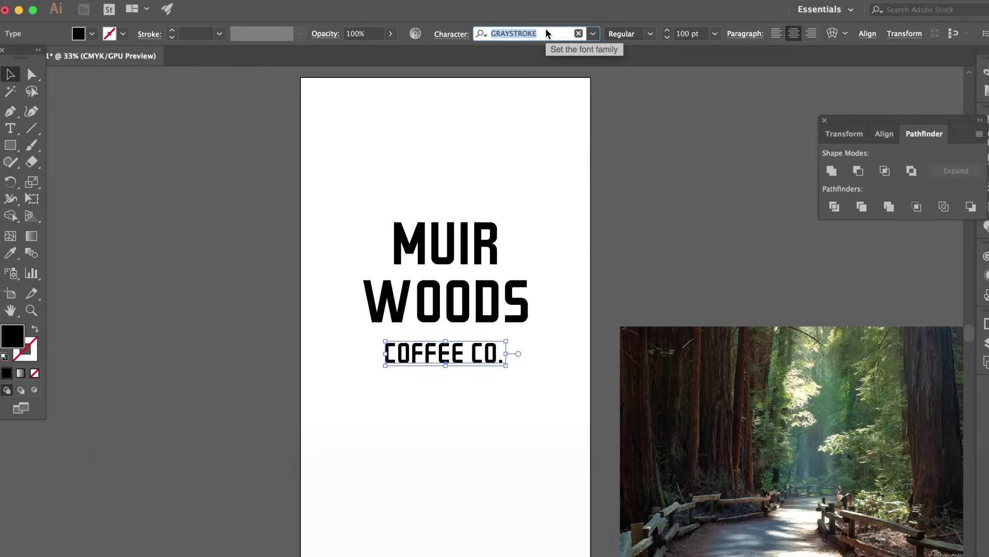
text(brand)
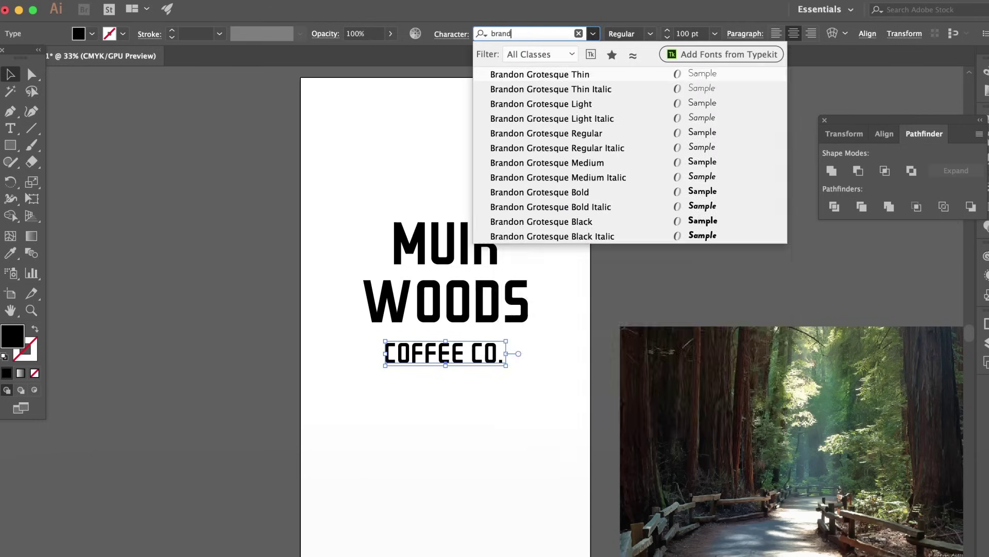
click(589, 193)
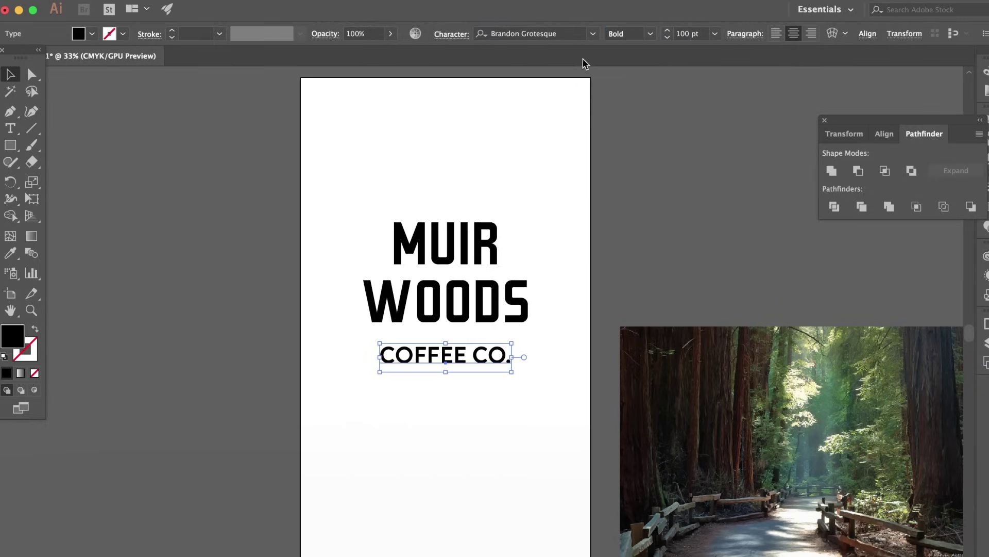
click(650, 35)
click(640, 203)
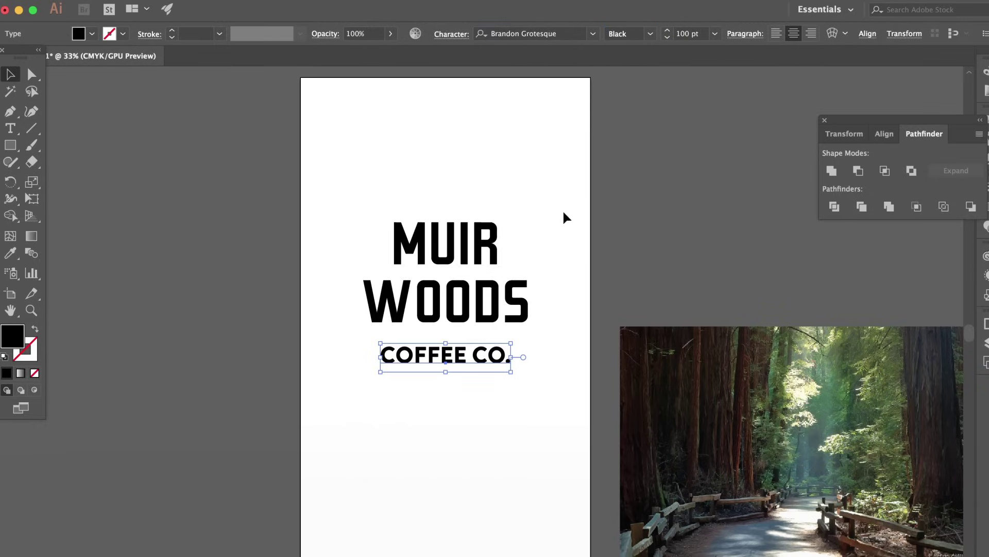
click(490, 372)
click(495, 356)
key(alt+Right)
key(alt+Right)
key(alt+Right)
key(alt+Right)
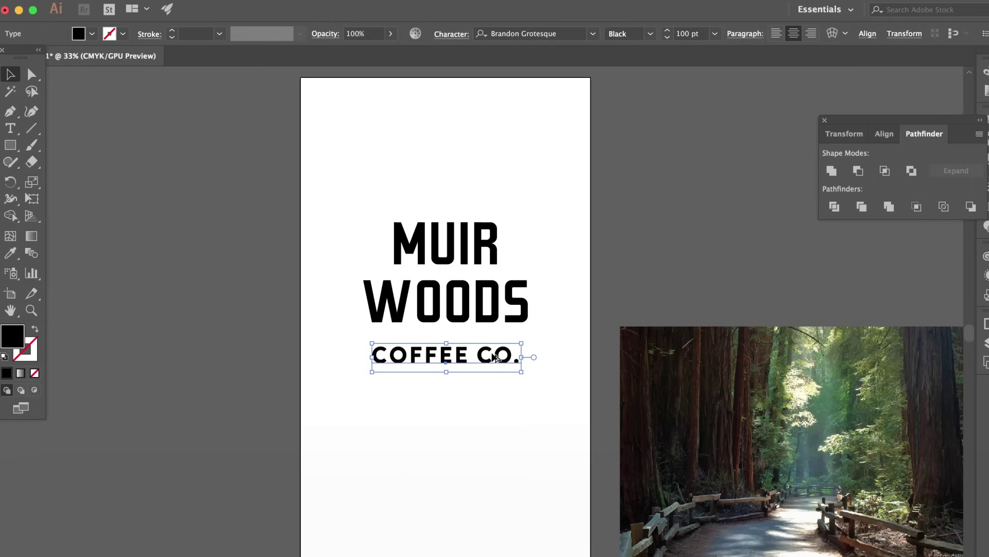
Move COFFEE CO. up closer to MUIR WOODS and zoom in on the logo.
click(601, 356)
mouse_move(507, 357)
mouse_down()
mouse_move(539, 330)
mouse_move(572, 345)
mouse_move(514, 367)
mouse_up()
click(546, 341)
key(super+equal)
click(607, 354)
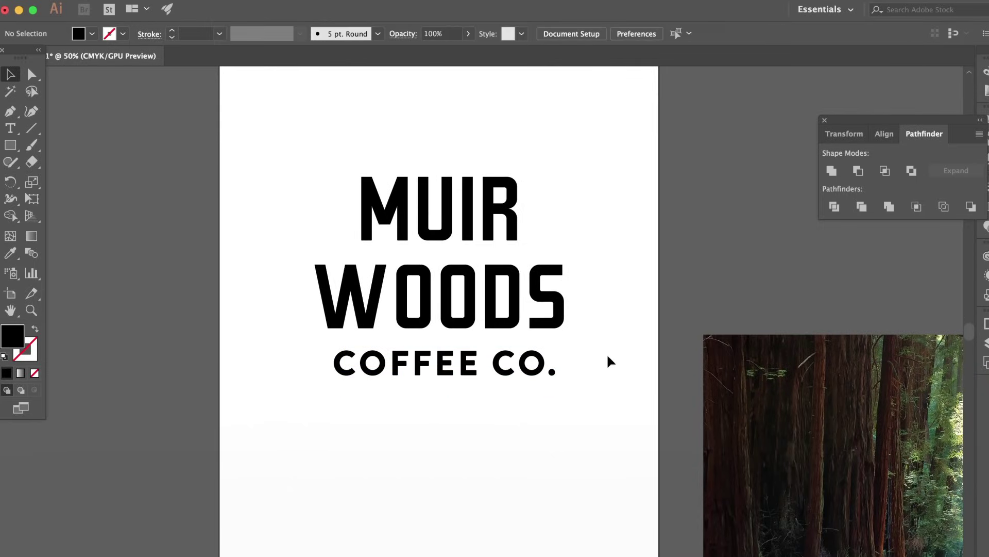
drag(589, 344, 603, 348)
Nudge COFFEE CO. down slightly to fine-tune its gap under MUIR WOODS.
click(505, 366)
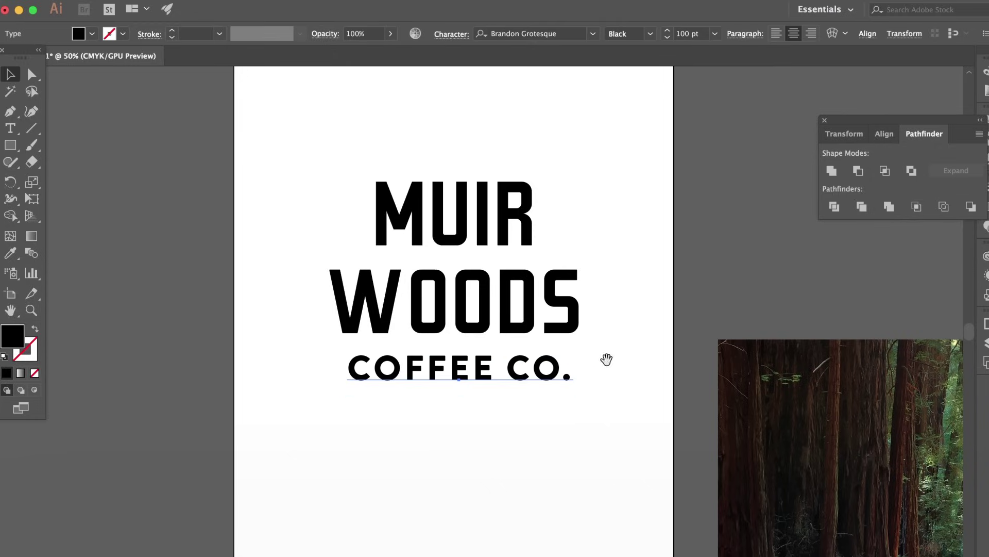
click(559, 204)
click(520, 228)
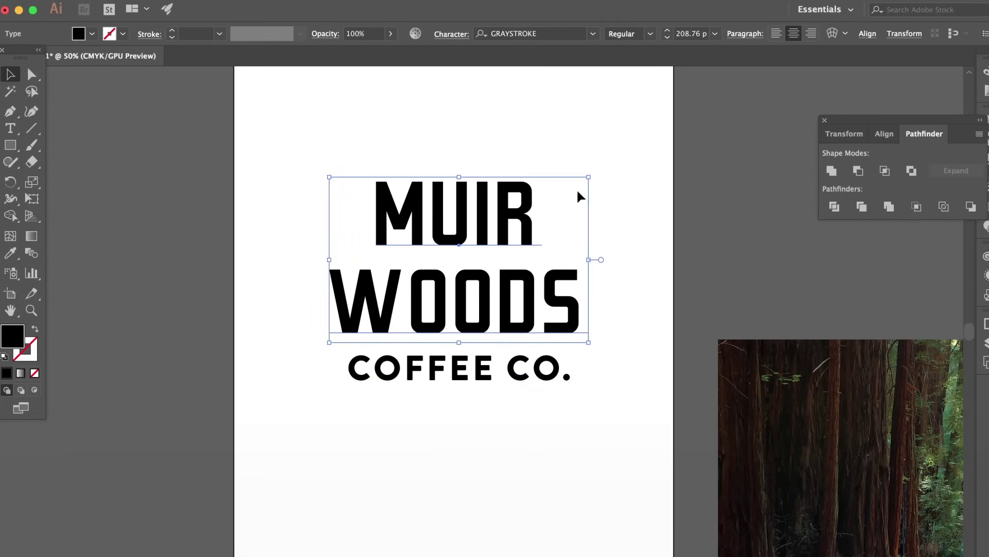
click(578, 168)
drag(578, 168, 576, 146)
click(510, 357)
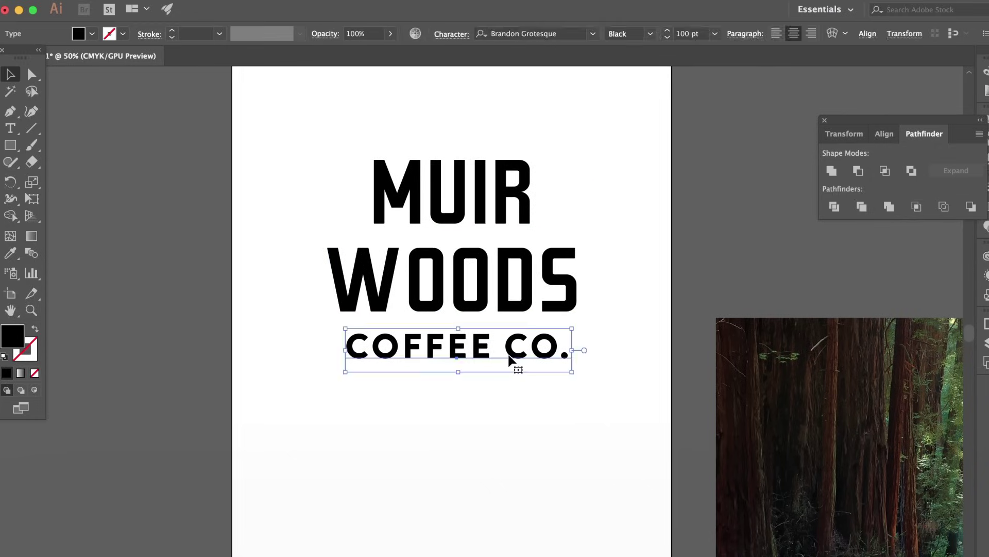
key(Down)
click(634, 363)
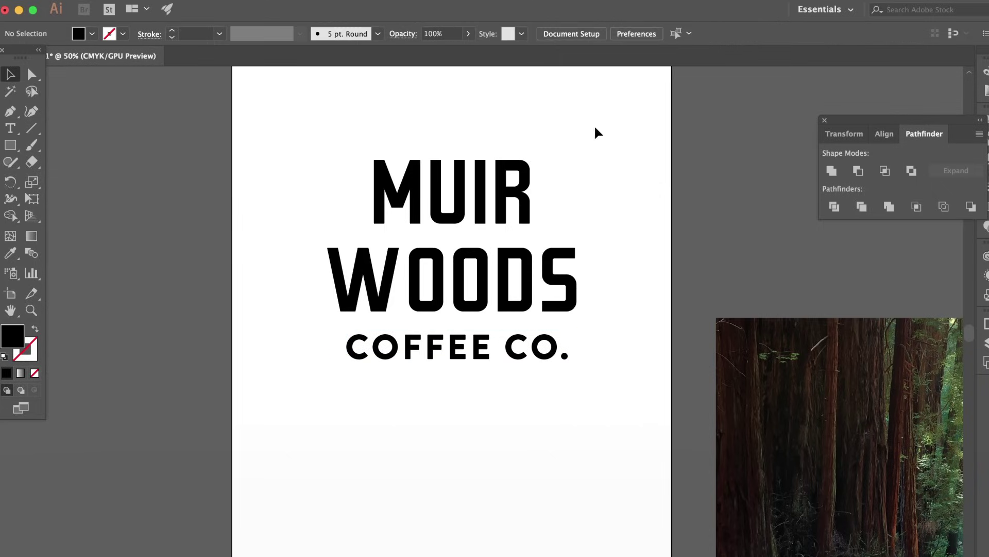
Select both text lines and move the whole logo about 25 px lower.
drag(594, 133, 479, 351)
drag(477, 309, 475, 322)
key(super+equal)
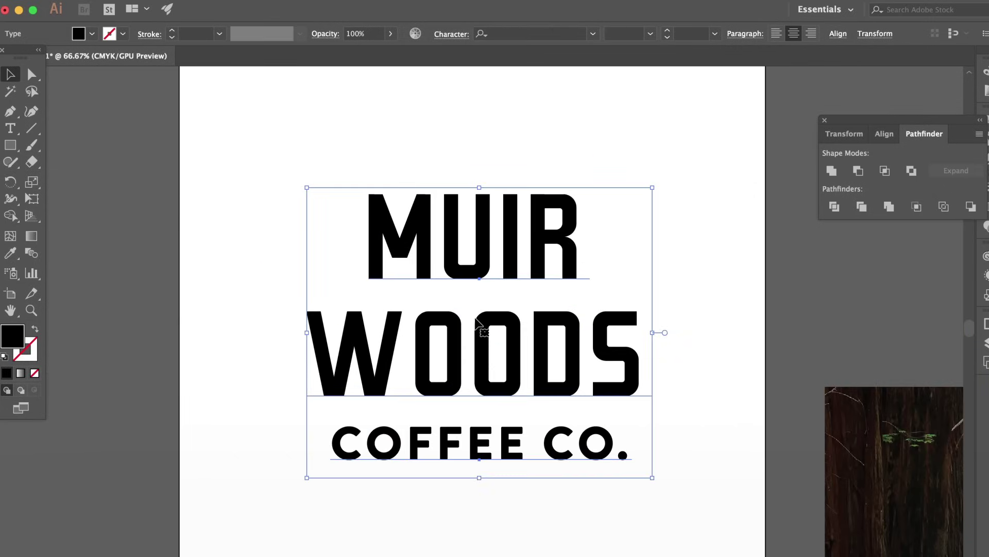
key(super+minus)
drag(513, 406, 494, 354)
key(super+minus)
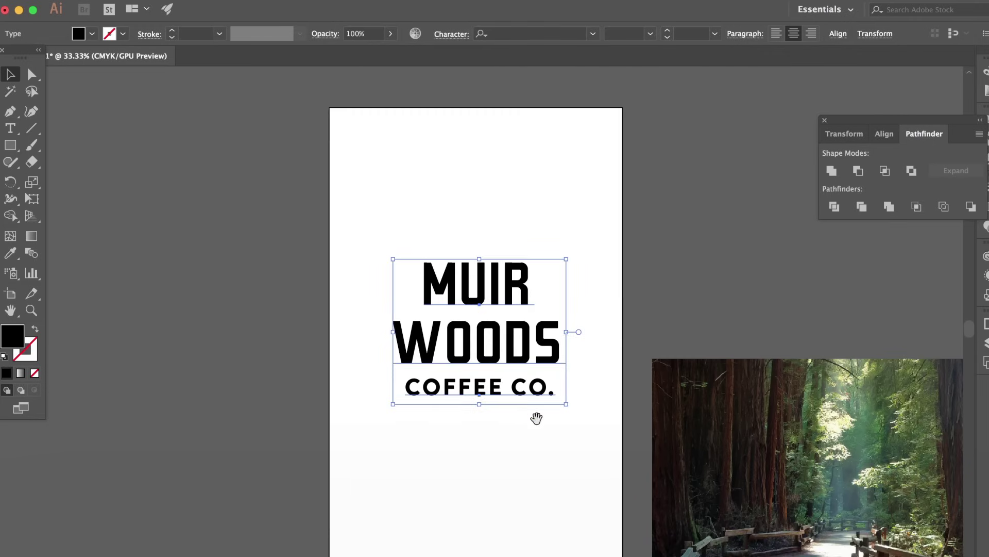
drag(669, 468, 607, 389)
click(732, 403)
drag(660, 261, 636, 257)
Place a white, scaled-down copy of the Muir Woods logo onto the forest photo.
scroll(635, 257, right, 2)
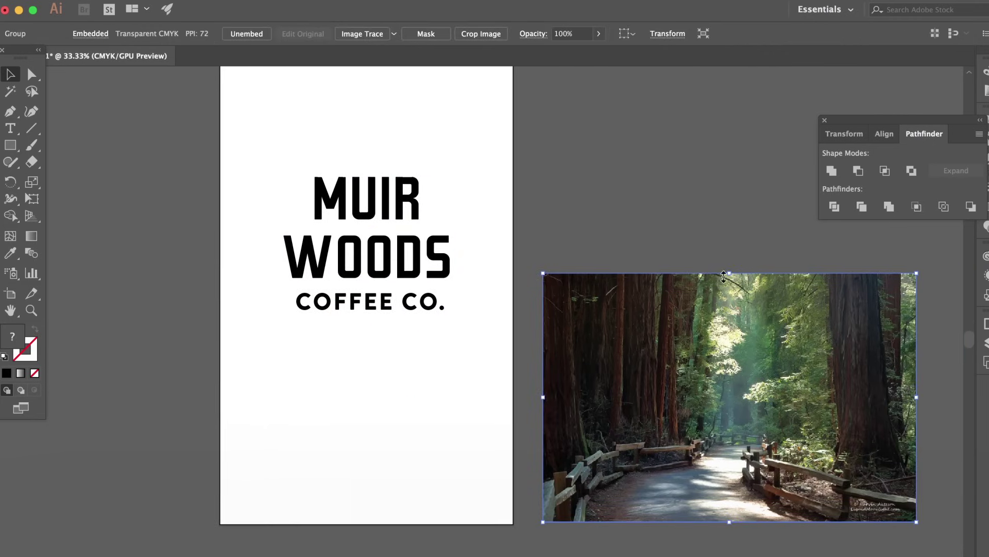
drag(418, 308, 749, 410)
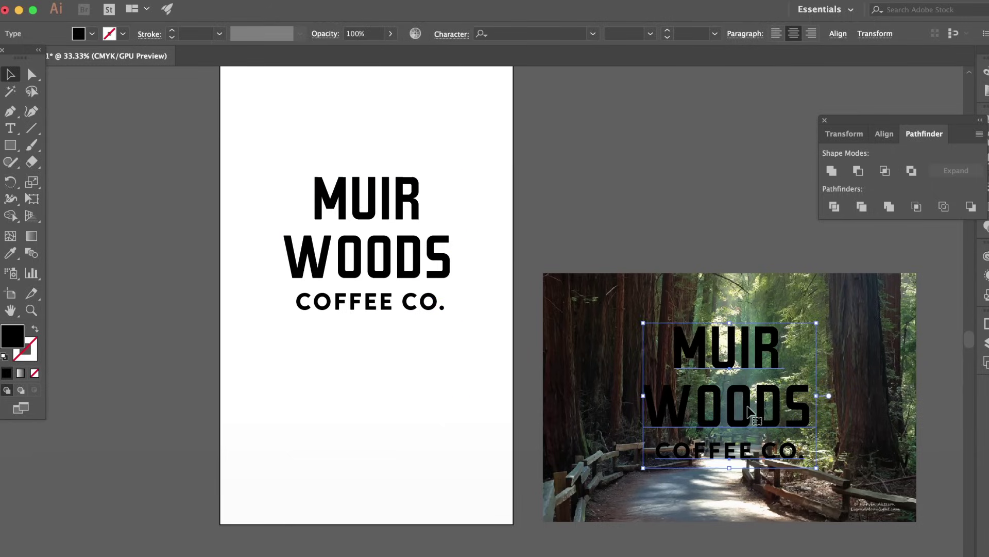
click(92, 34)
click(20, 58)
click(589, 188)
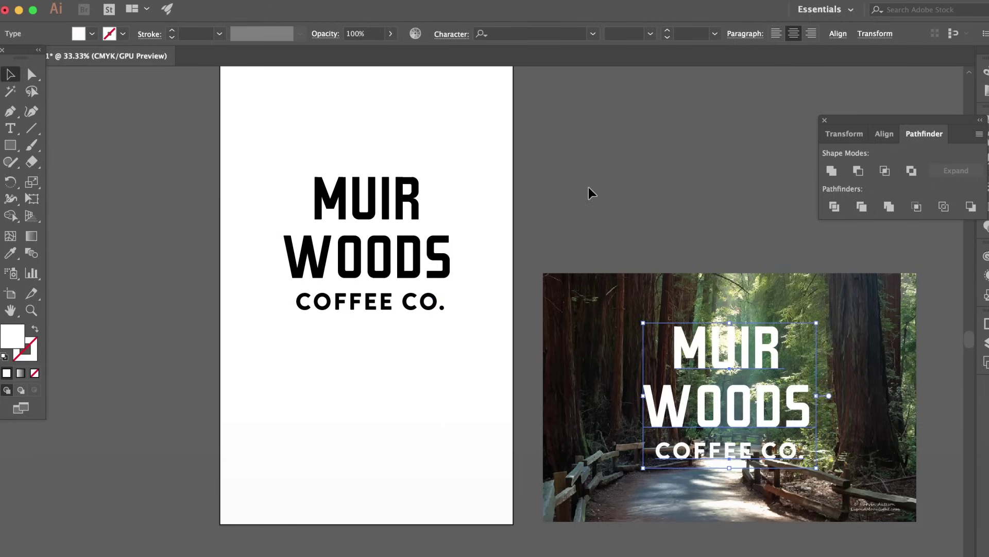
drag(625, 182, 498, 150)
key(super+plus)
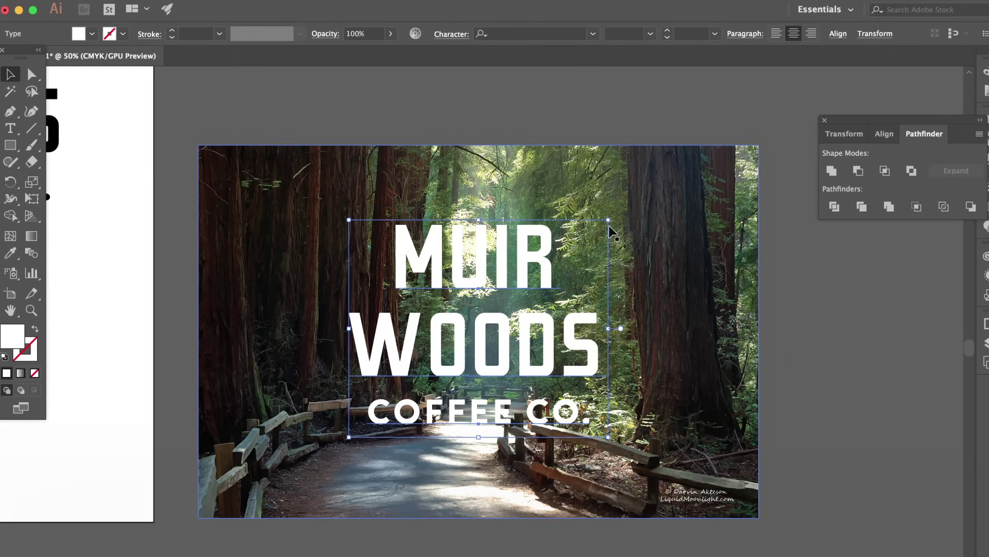
drag(608, 220, 591, 235)
mouse_move(507, 303)
mouse_down()
mouse_move(458, 298)
mouse_move(516, 308)
mouse_up()
click(331, 117)
Draw a black rectangle covering the photo and send it behind the logo text.
click(10, 146)
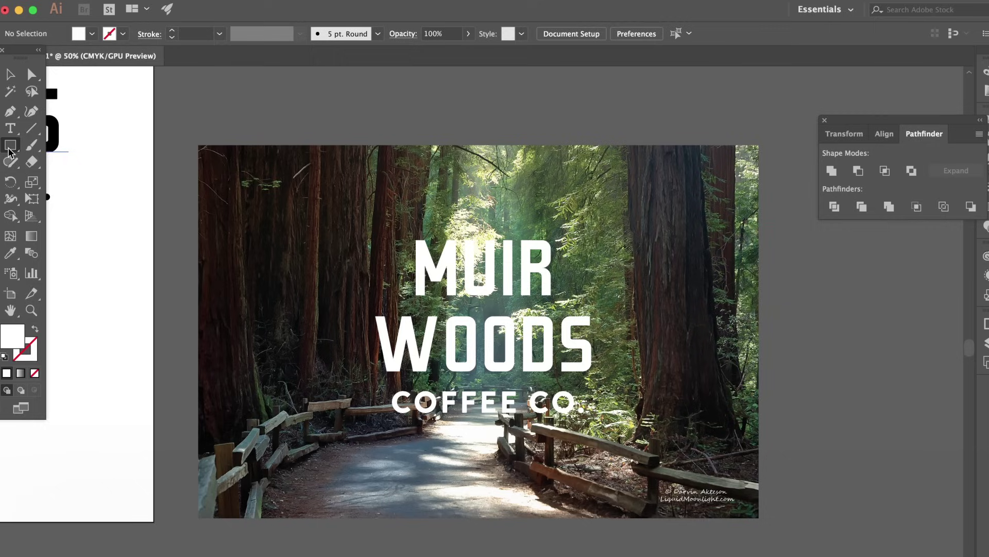
drag(9, 149, 45, 146)
double_click(6, 339)
drag(47, 261, 2, 283)
click(335, 112)
drag(204, 147, 761, 517)
key(super+bracketleft)
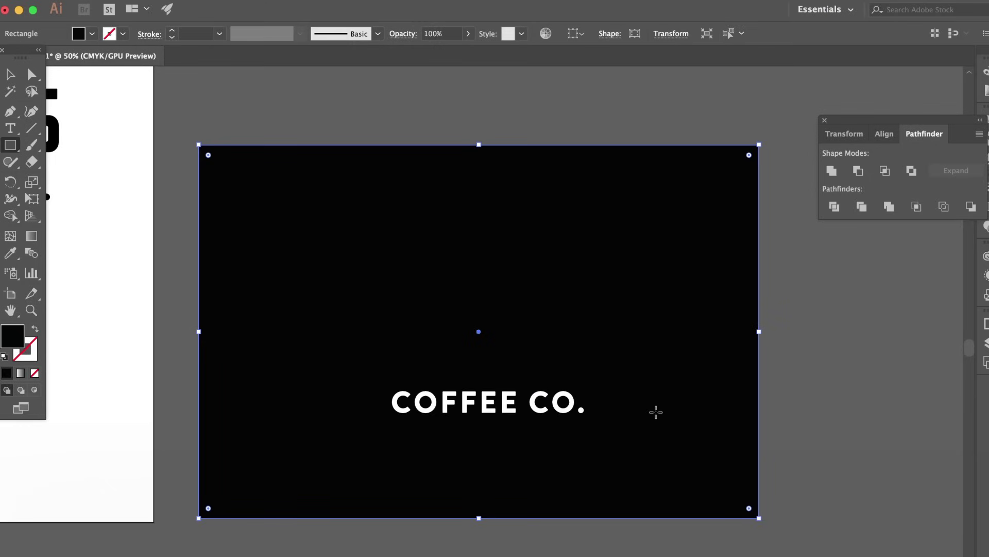
key(super+bracketleft)
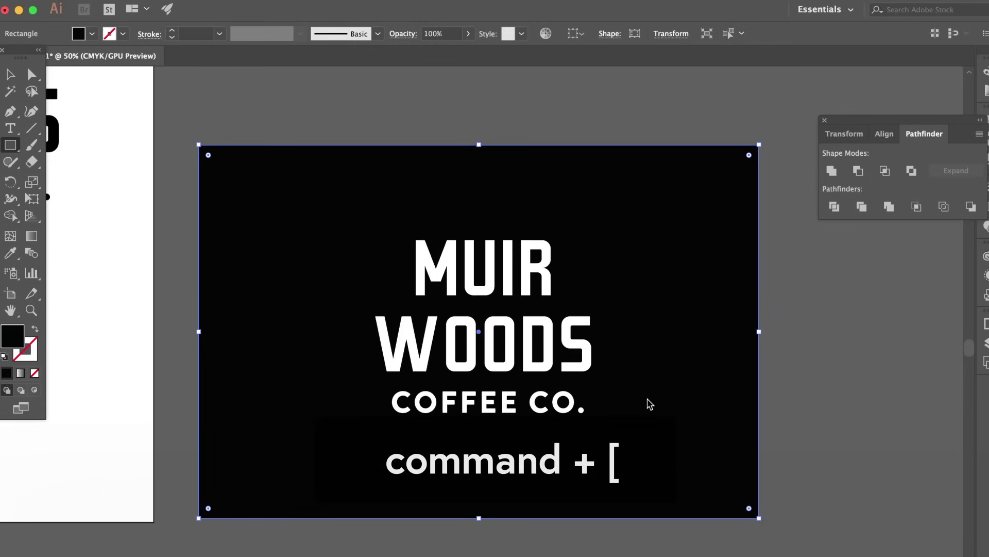
Lower the black rectangle's opacity to 33%.
click(10, 76)
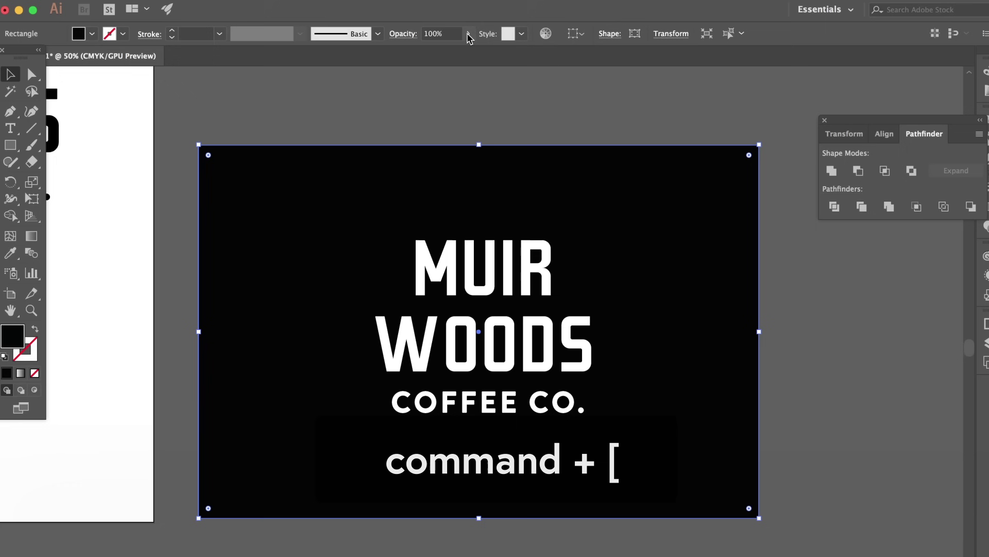
click(468, 34)
drag(438, 53, 433, 54)
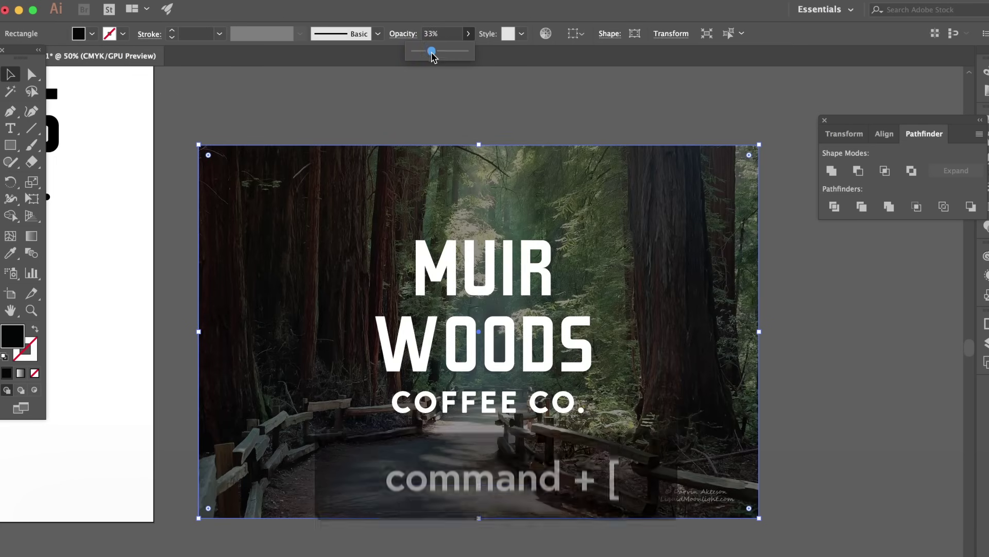
click(345, 106)
Move the photo and logo about 150 px to the right.
scroll(546, 312, left, 2)
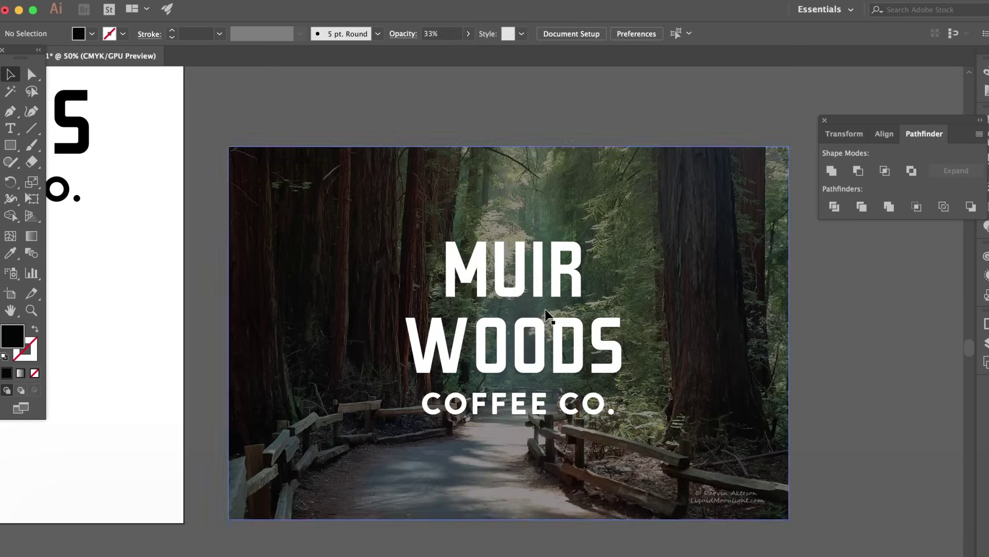
scroll(488, 253, down, 2)
scroll(489, 253, right, 1)
scroll(501, 268, left, 2)
scroll(502, 268, up, 1)
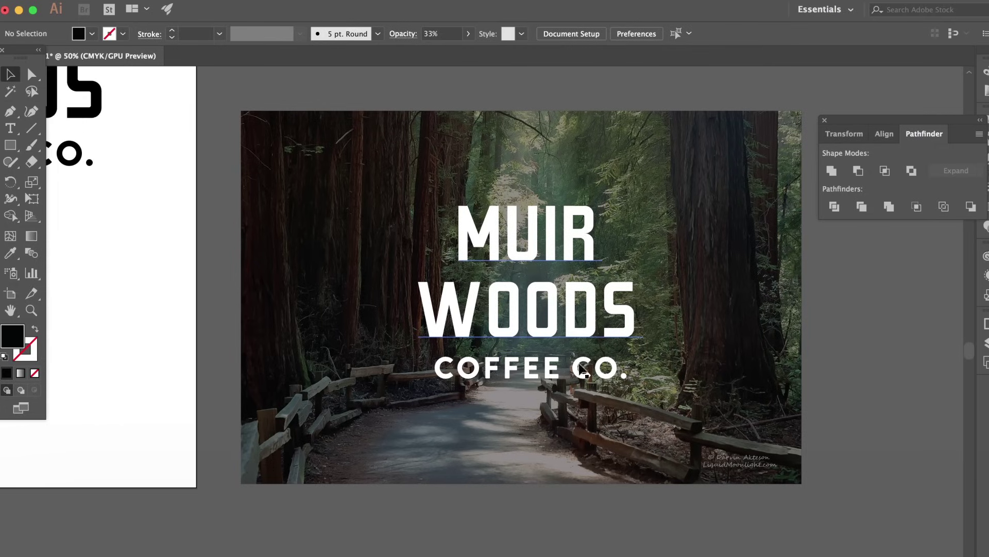
click(510, 322)
drag(510, 322, 600, 351)
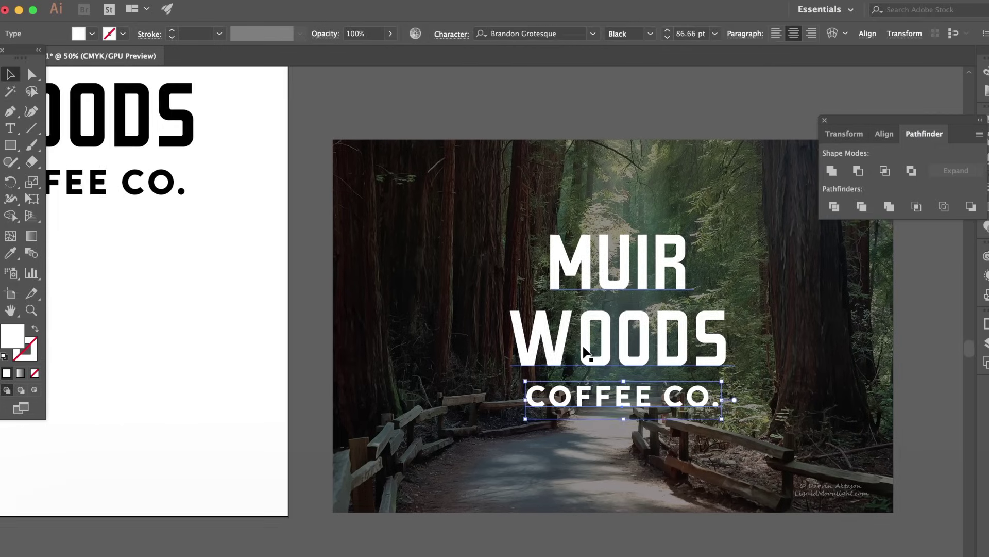
key(super+minus)
drag(494, 232, 647, 314)
drag(555, 204, 621, 247)
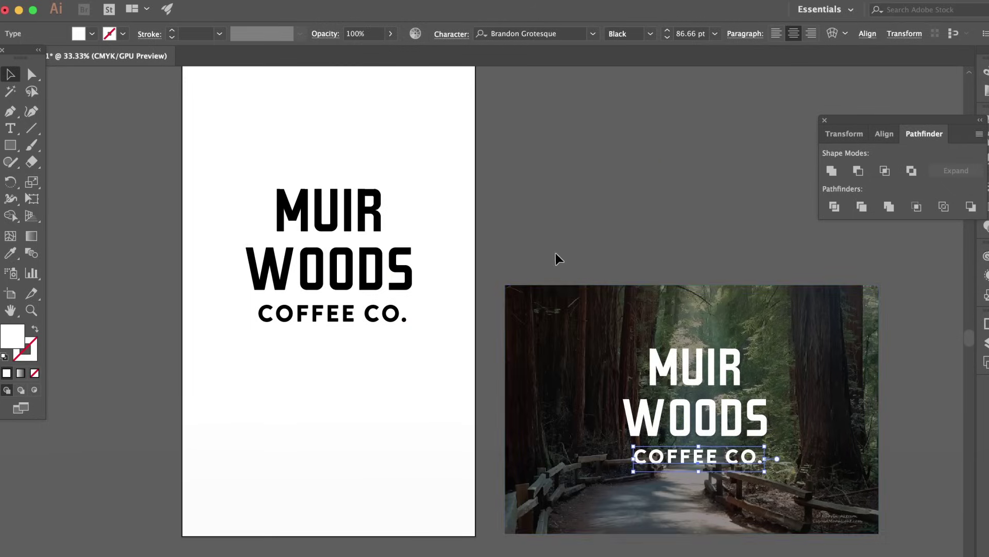
drag(698, 494, 776, 497)
click(594, 224)
scroll(594, 223, left, 10)
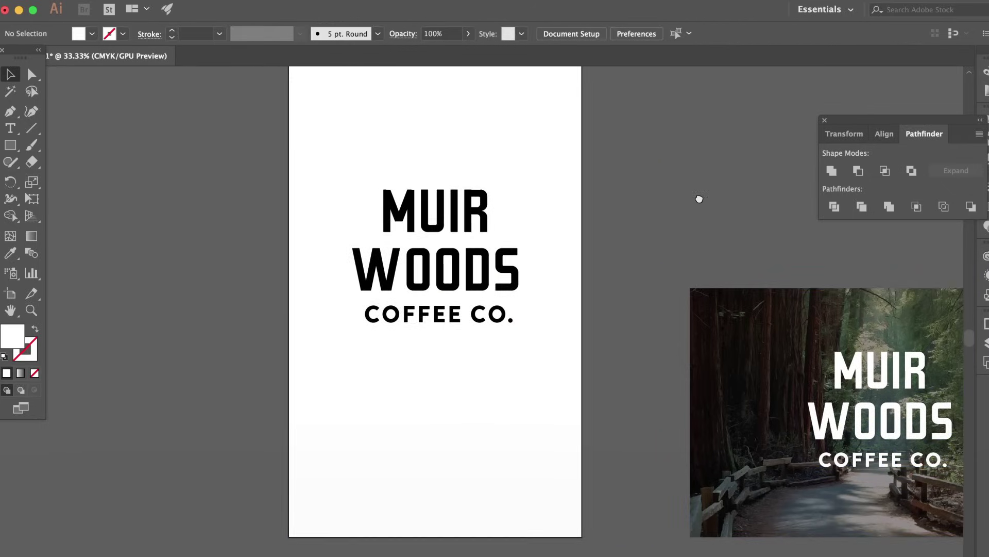
Set the fill colour to teal 11D3C9.
scroll(718, 221, up, 2)
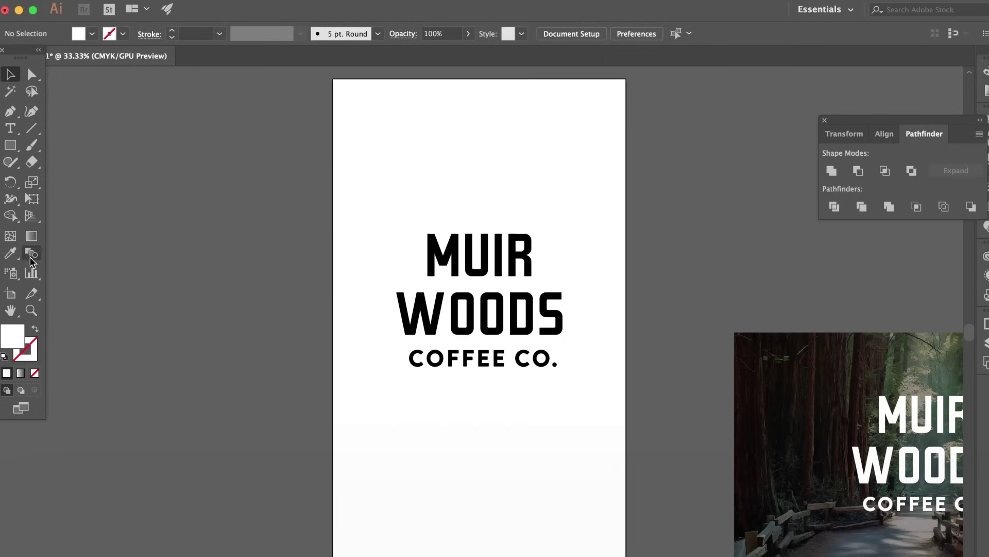
double_click(17, 341)
click(199, 189)
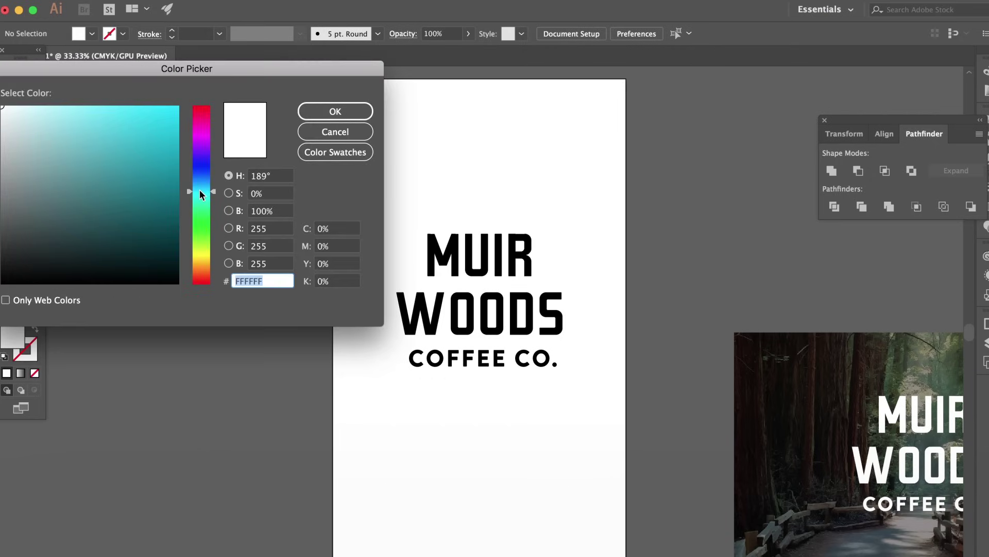
click(197, 196)
click(165, 136)
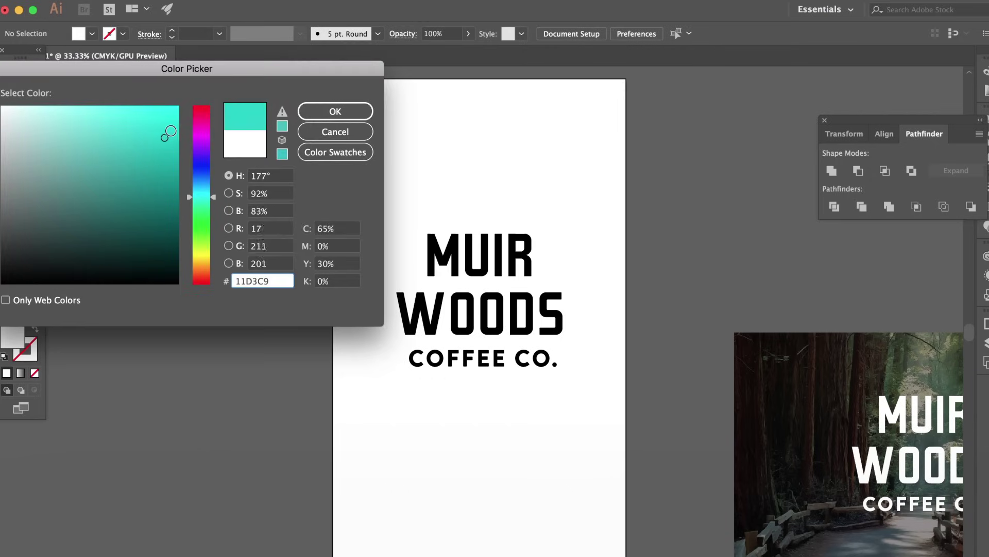
click(335, 111)
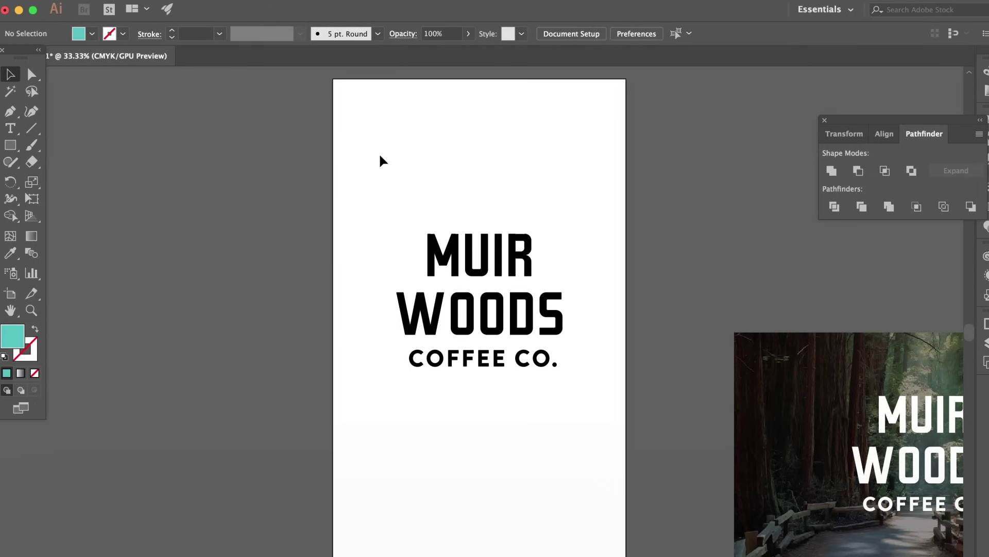
Draw a teal rectangle and move it to the horizontally centred top edge of the artboard.
click(11, 146)
drag(420, 181, 449, 199)
drag(502, 242, 507, 235)
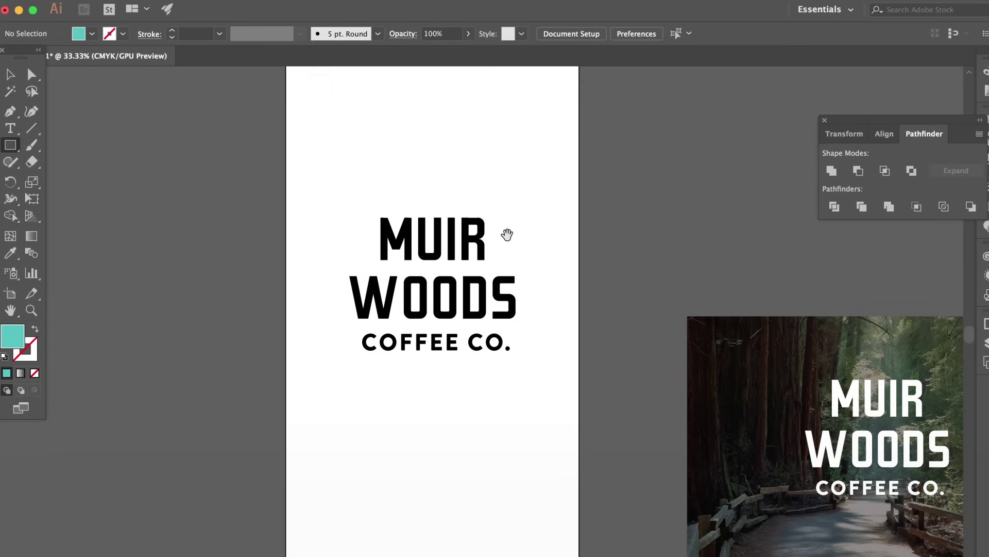
drag(373, 459, 477, 536)
key(v)
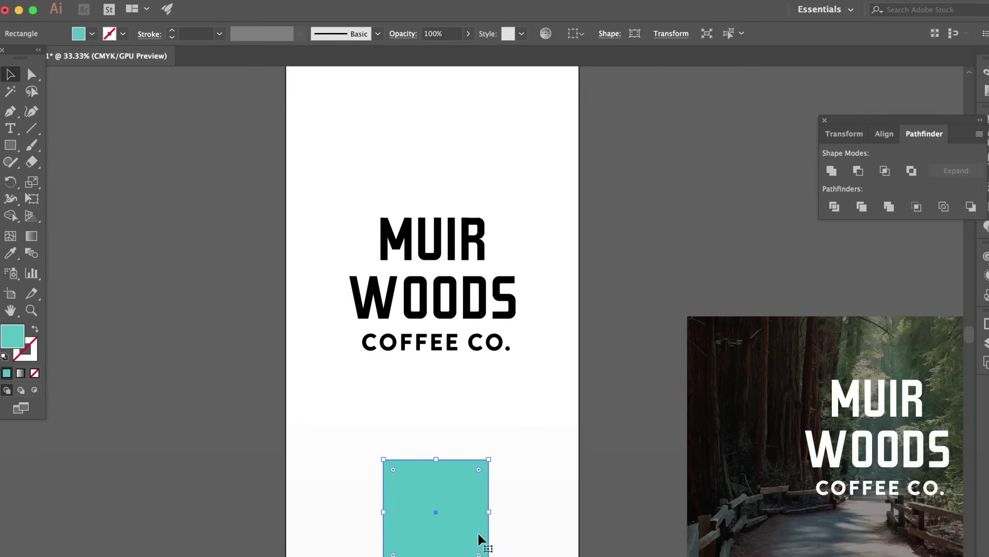
click(515, 419)
scroll(515, 418, up, 2)
drag(461, 497, 462, 144)
scroll(521, 226, left, 1)
Resize the MUIR WOODS COFFEE CO. logo text and nudge it slightly left.
drag(563, 262, 428, 376)
drag(484, 429, 491, 442)
drag(562, 380, 567, 383)
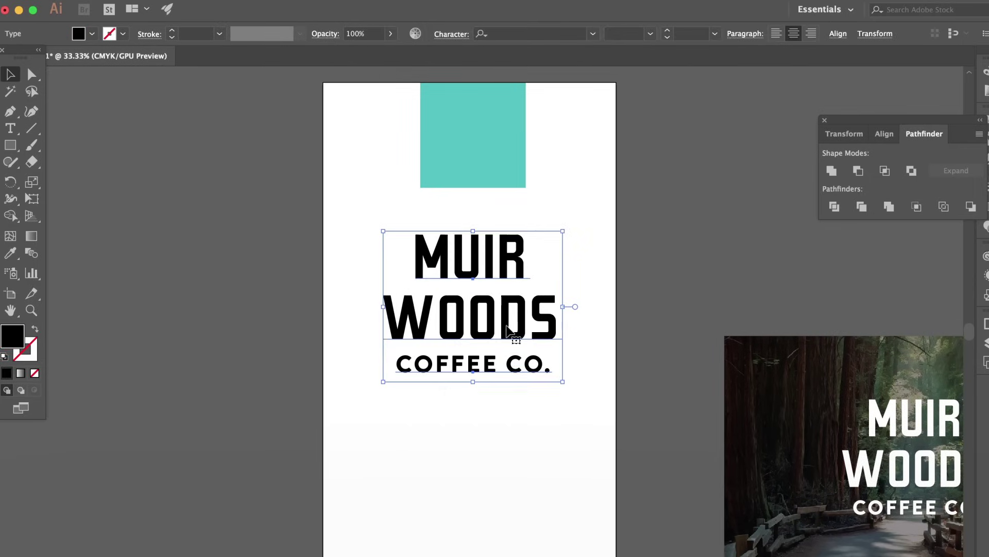
drag(499, 318, 499, 327)
click(508, 446)
scroll(510, 454, down, 1)
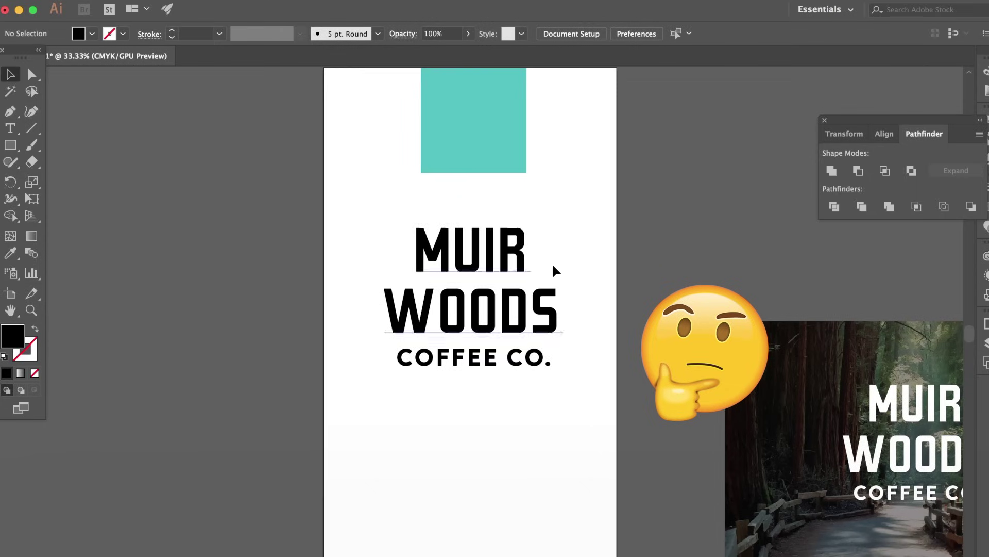
click(444, 361)
key(Left)
key(Left)
key(Left)
key(Left)
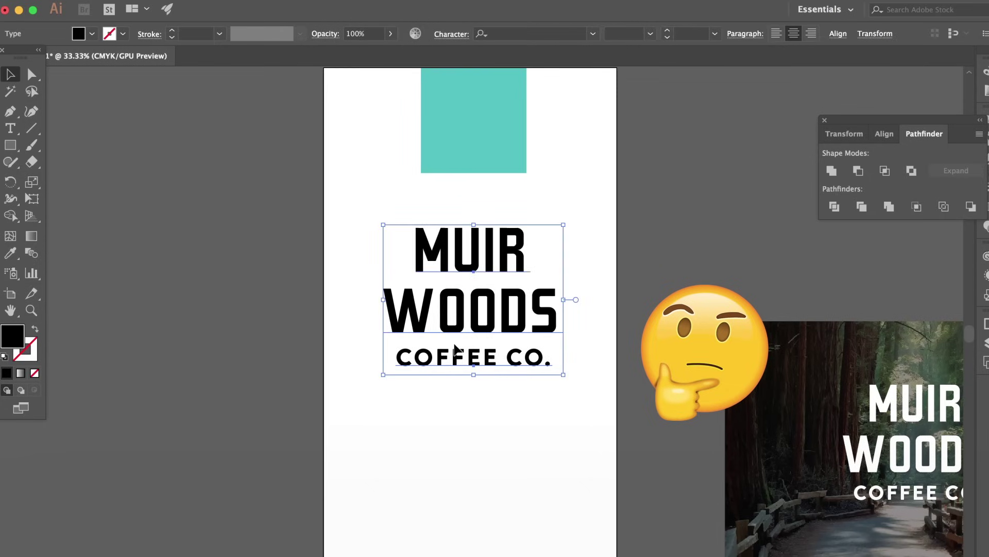
Drag the teal square down below COFFEE CO. and zoom the view to 50%.
click(472, 433)
scroll(469, 438, up, 1)
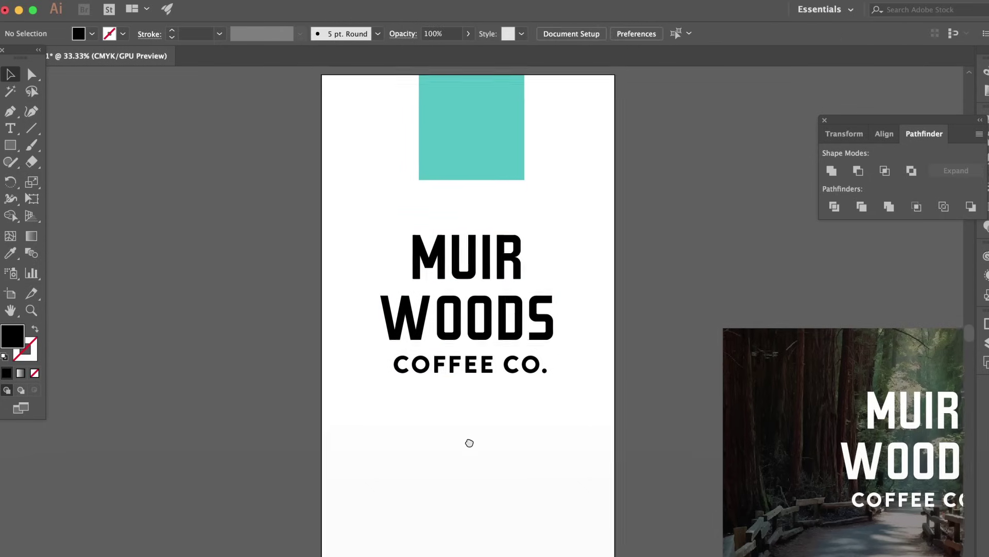
drag(486, 172, 495, 539)
click(555, 508)
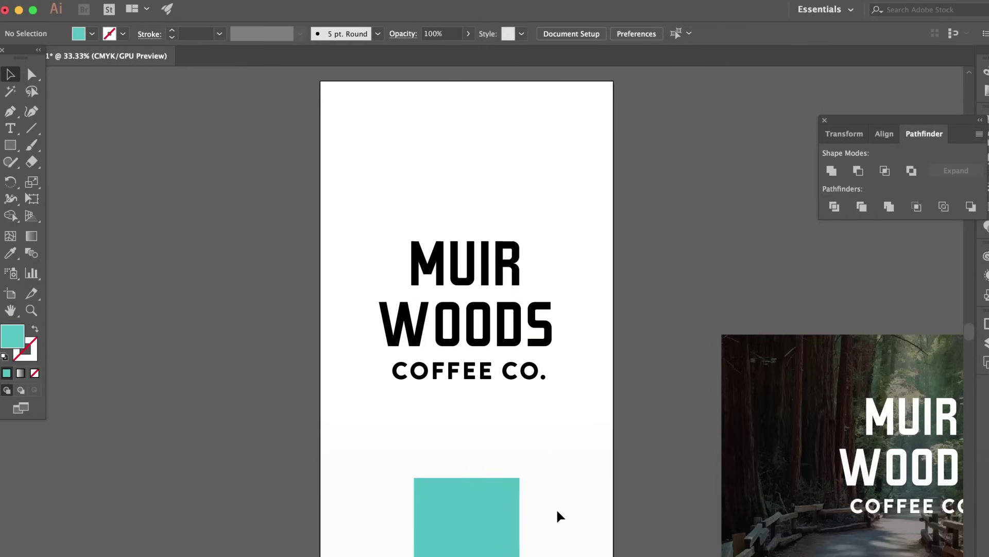
drag(547, 464, 551, 445)
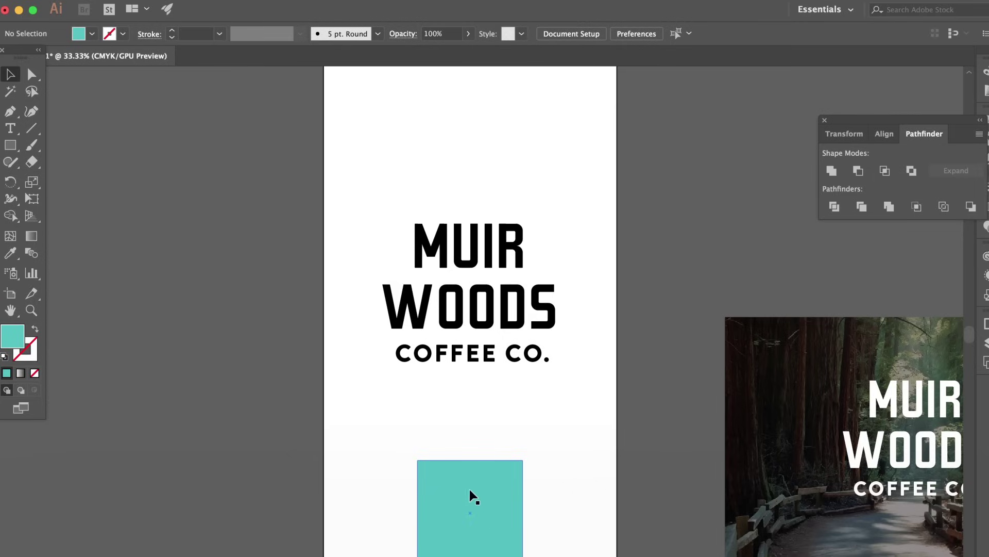
drag(539, 415, 535, 327)
key(super+plus)
Draw a circle on the teal square and type MUIRDWOODS along its path.
drag(9, 146, 41, 177)
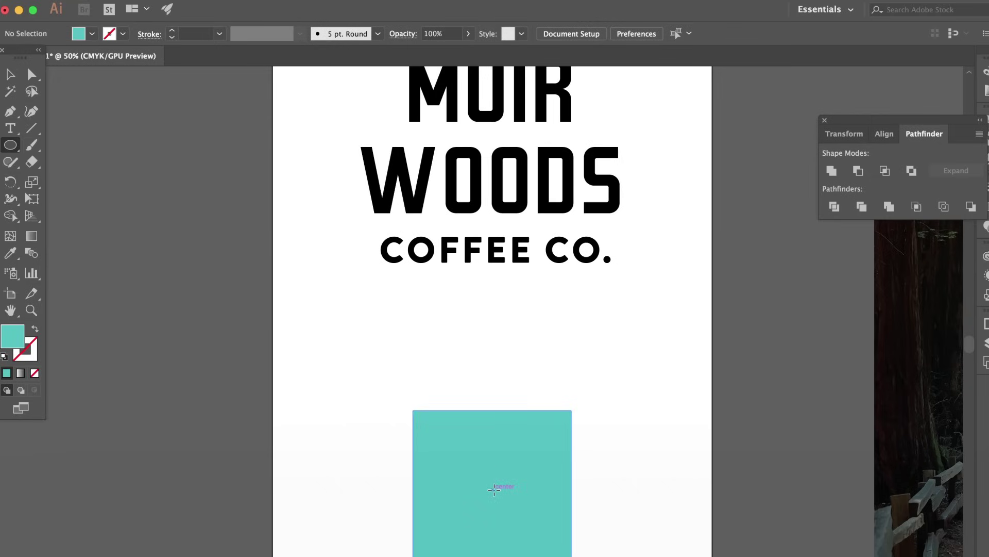
drag(493, 489, 532, 442)
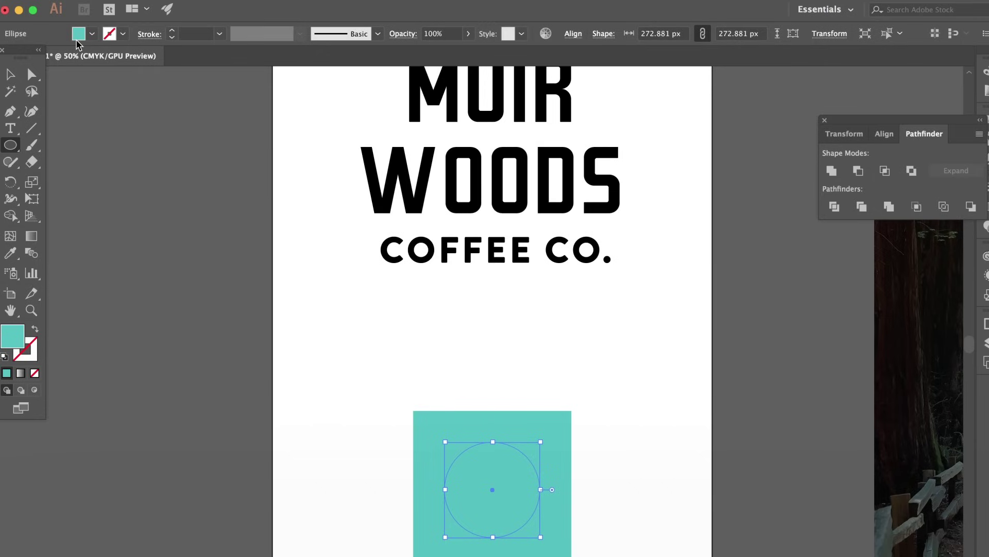
click(12, 130)
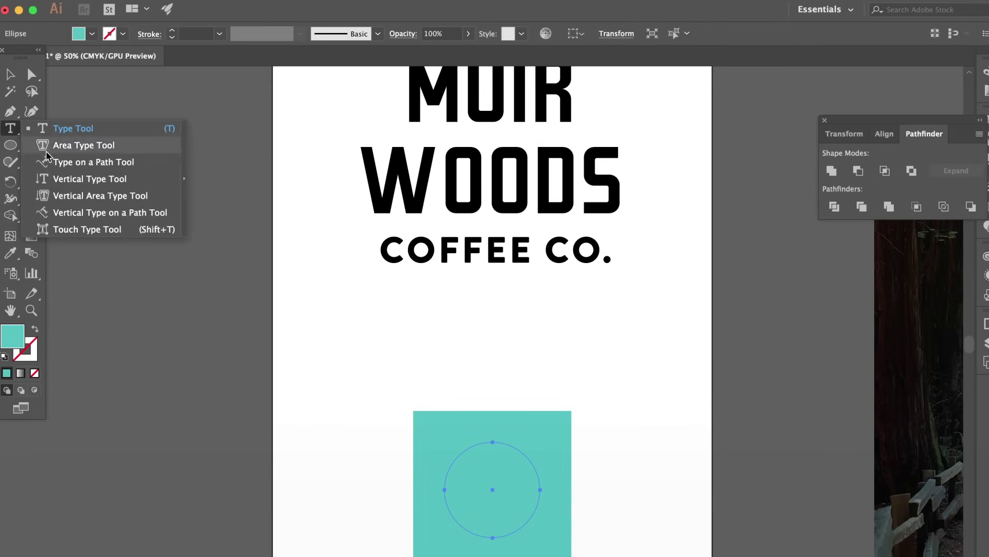
click(88, 162)
click(489, 442)
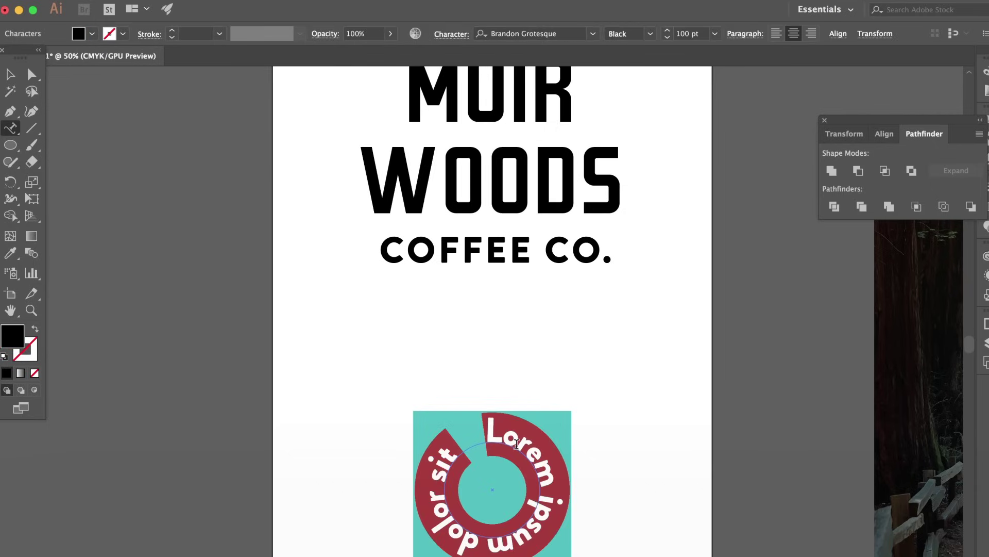
text(MUIRD)
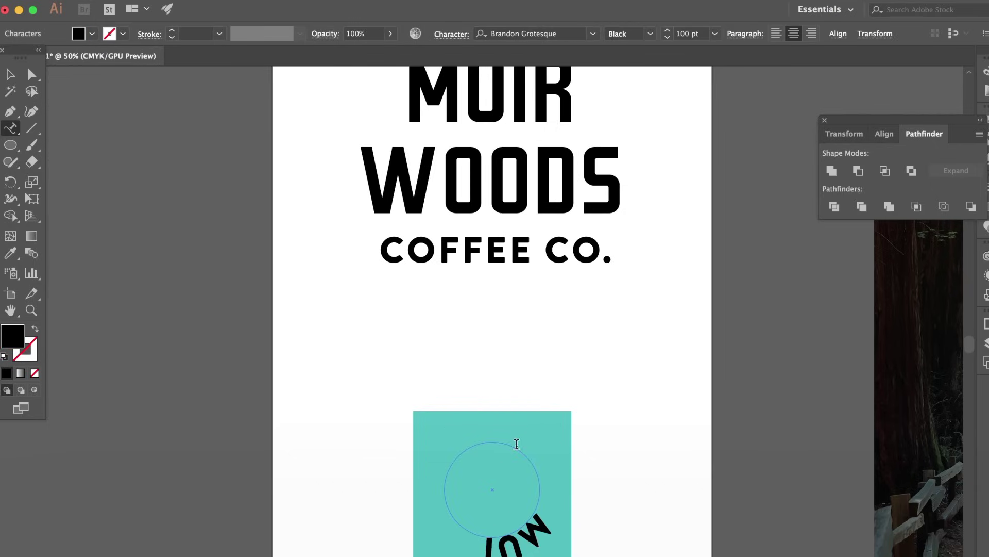
text(WOODS)
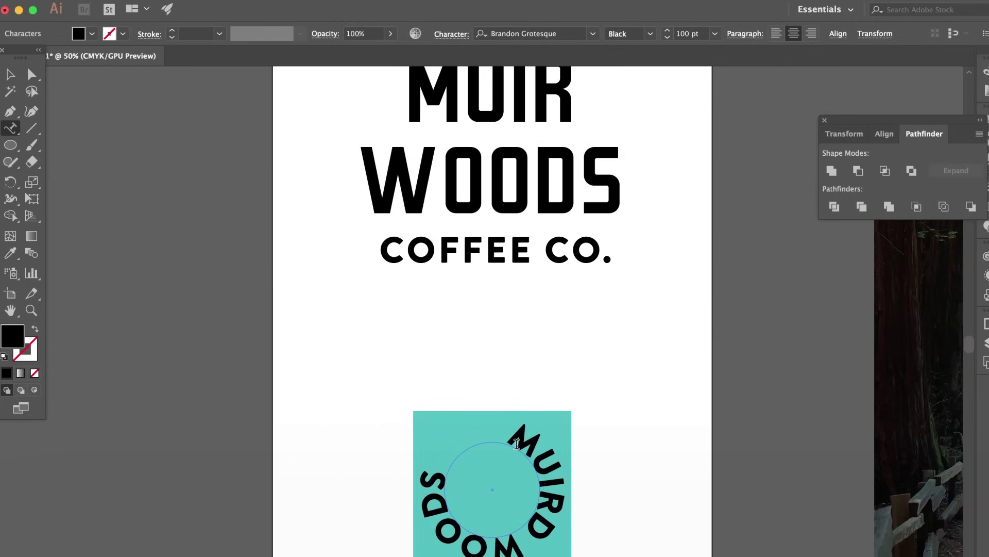
Set the circular text to 47 pt, rotate it over the top, and widen its tracking.
key(super+a)
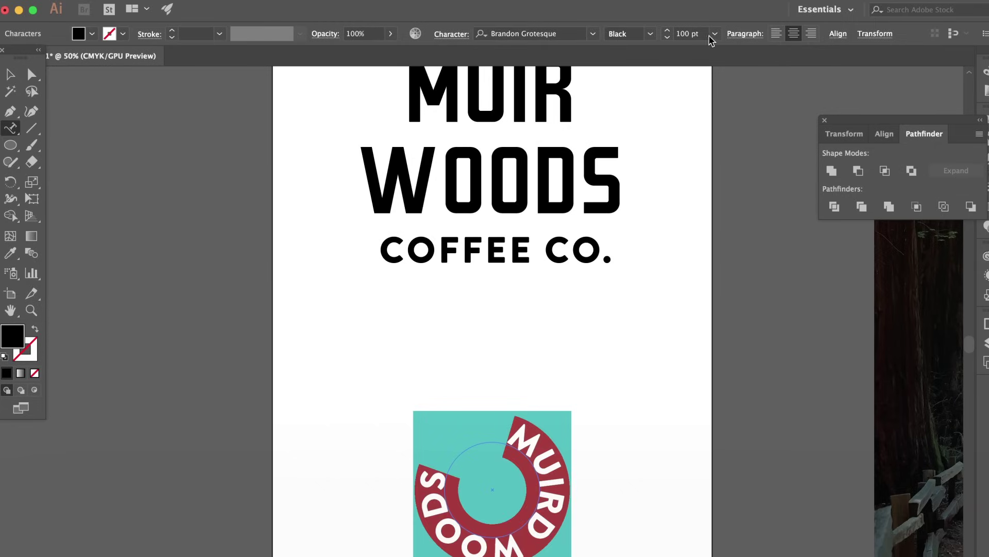
click(667, 37)
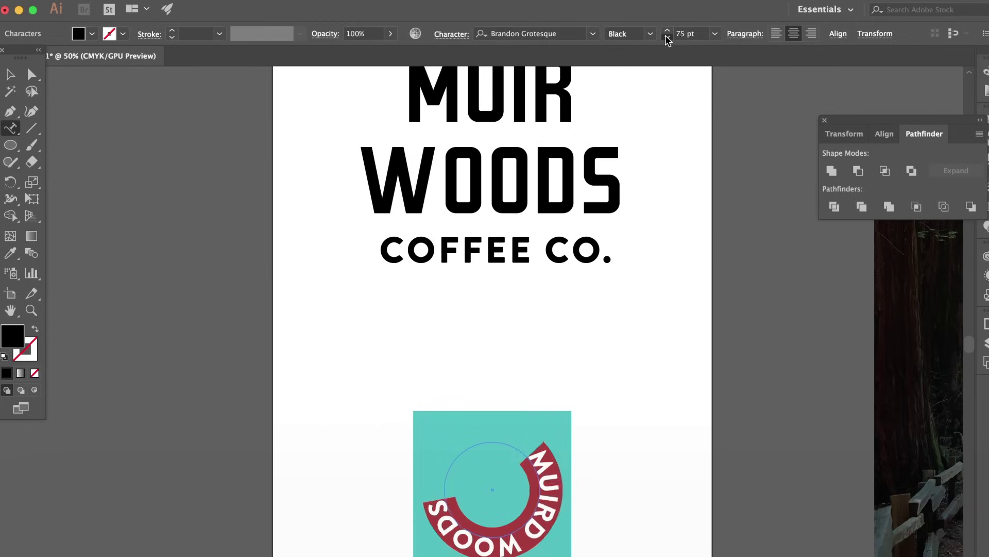
click(667, 37)
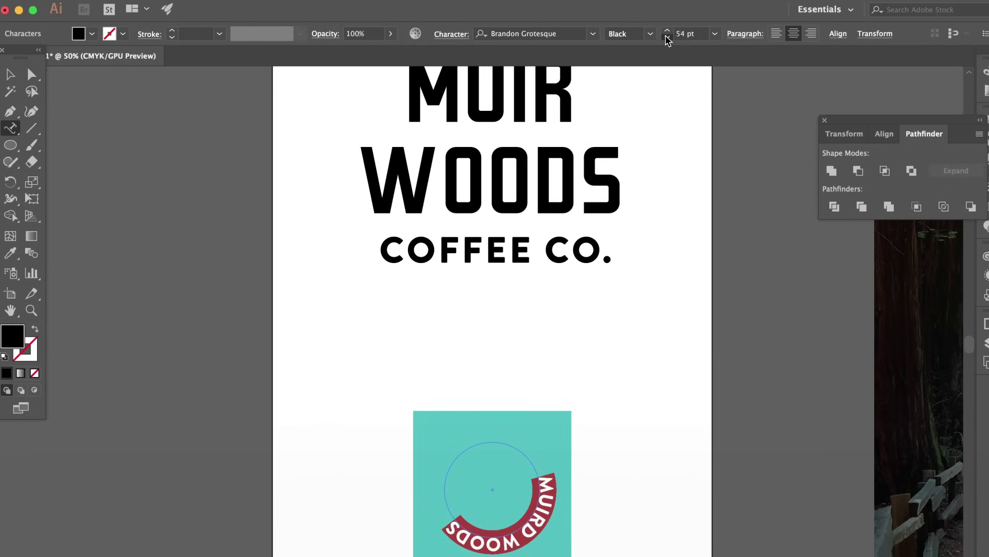
click(667, 38)
click(10, 75)
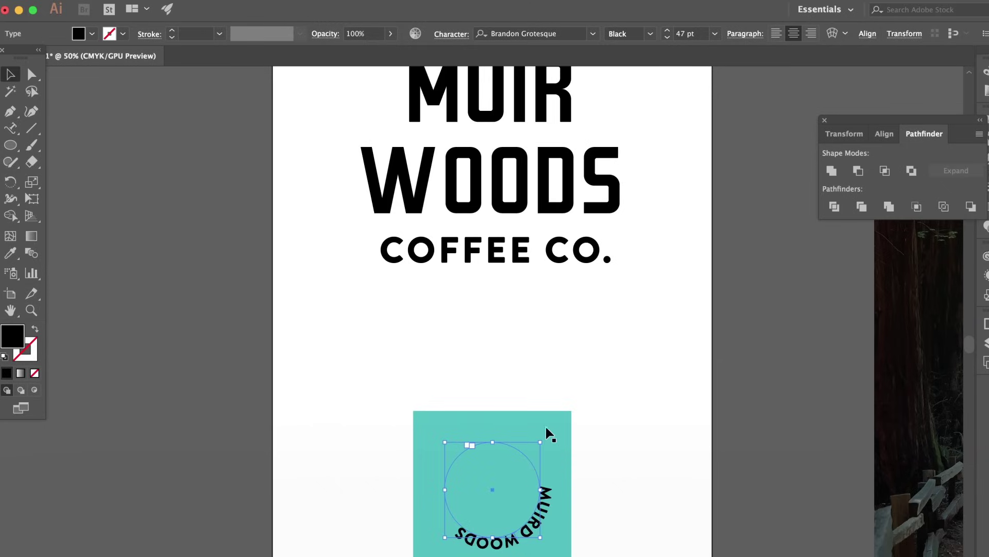
drag(547, 430, 372, 526)
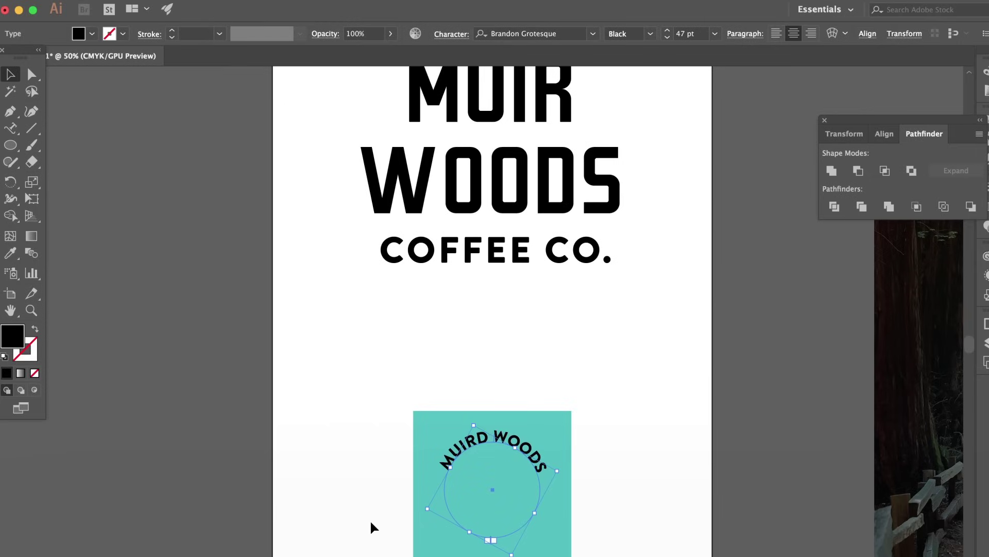
key(alt+Right)
key(alt+Right)
key(alt+Right)
key(alt+Right)
key(alt+Right)
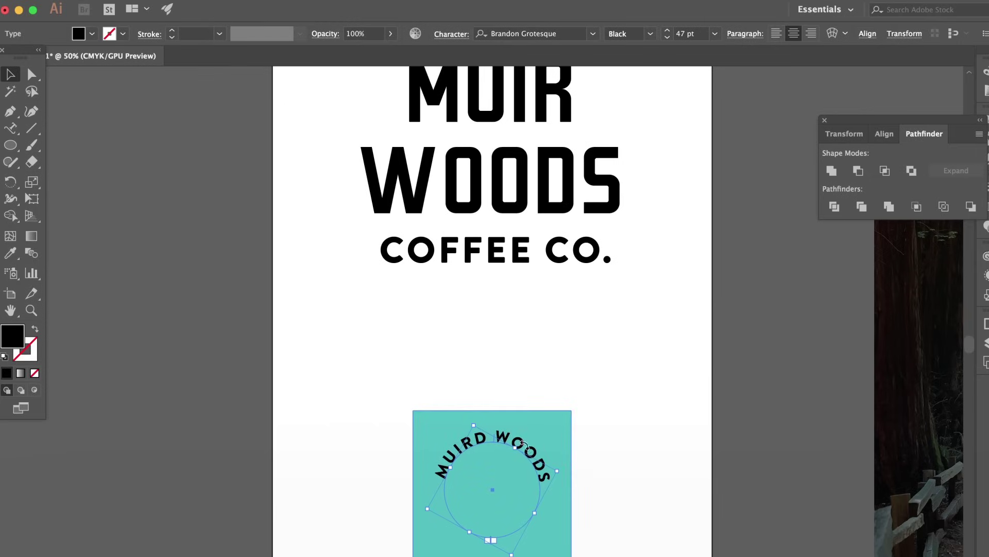
click(139, 1)
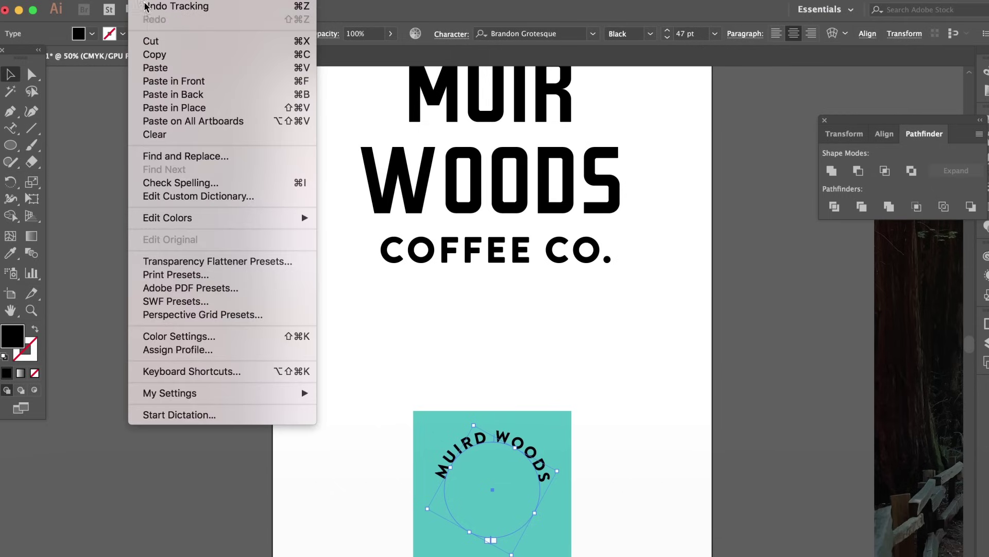
Paste a copy rotated to the circle's bottom, and delete the stray D to read MUIR WOODS.
click(167, 108)
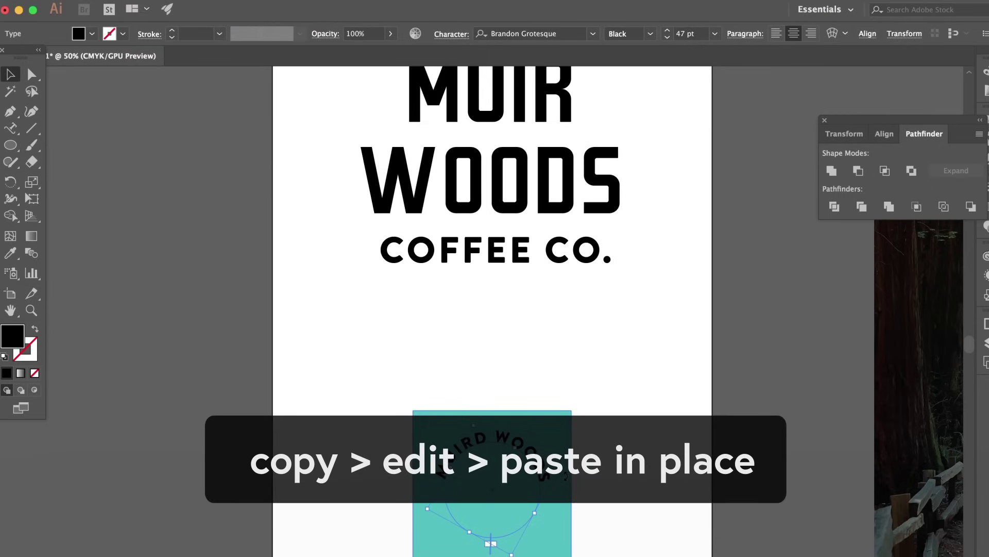
drag(565, 475, 414, 505)
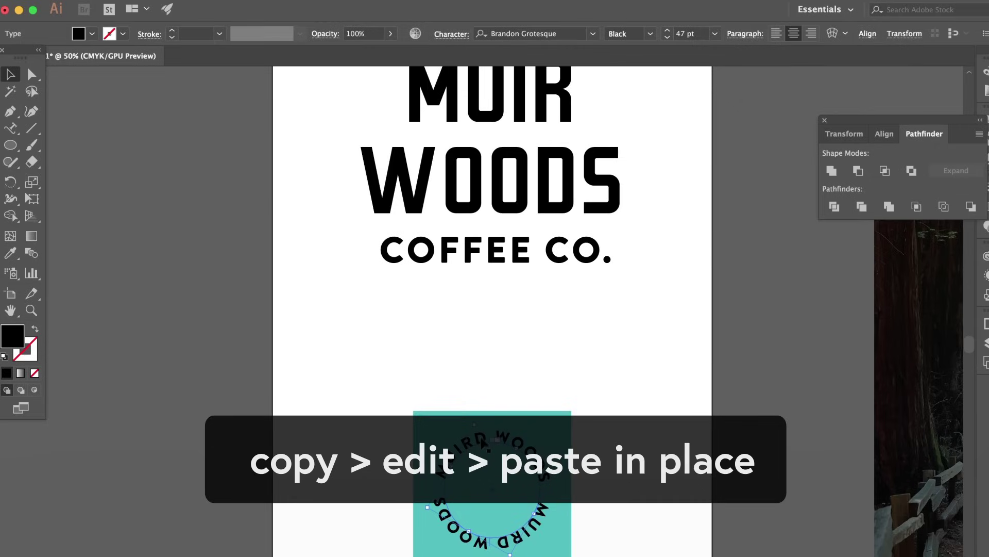
double_click(484, 443)
drag(487, 439, 479, 436)
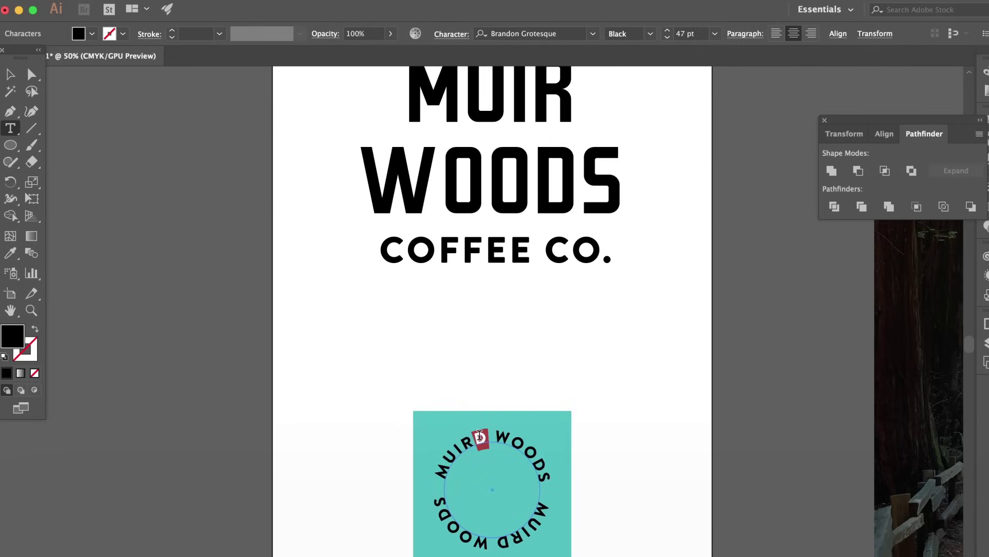
key(BackSpace)
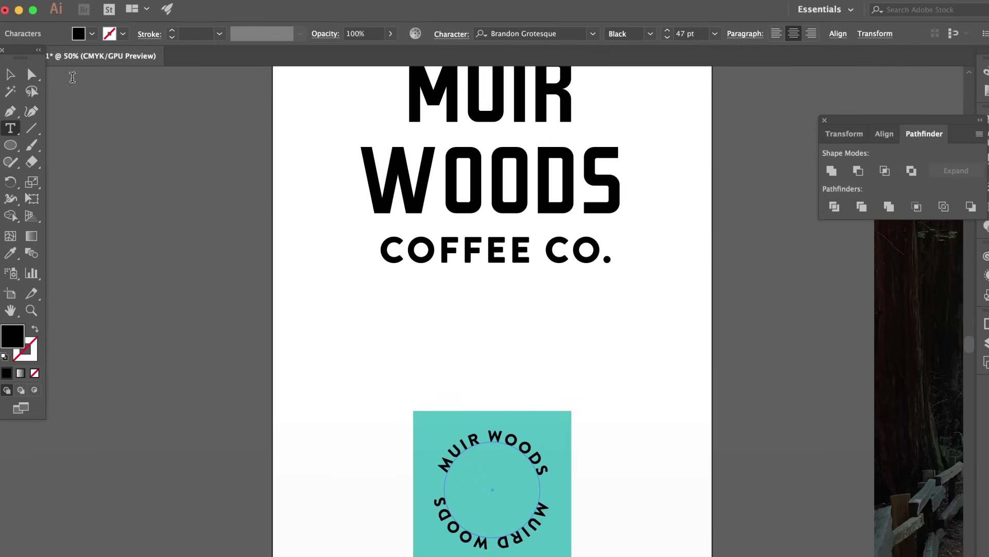
Retype the bottom curved text as COFFEE CO.
click(534, 528)
key(ctrl+a)
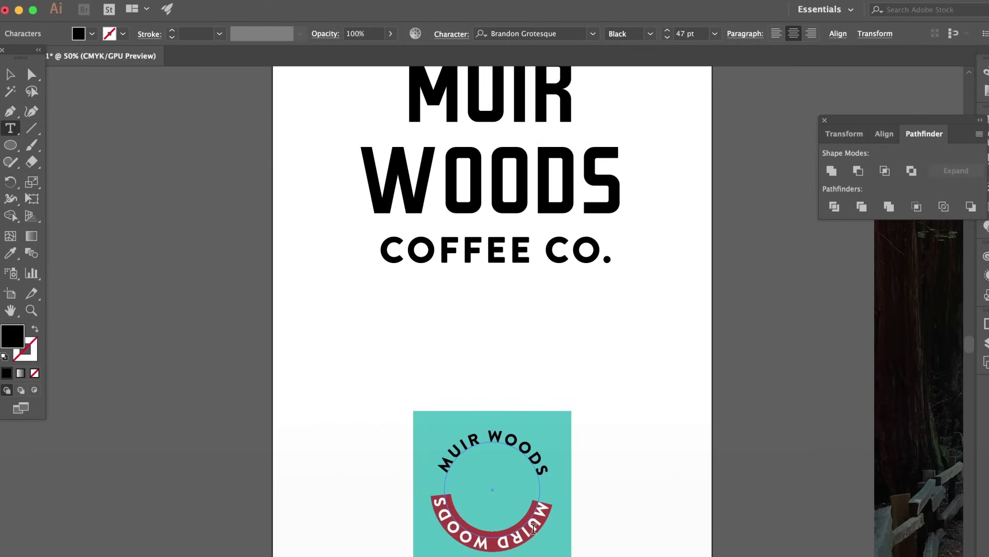
text(COFFEE CO.)
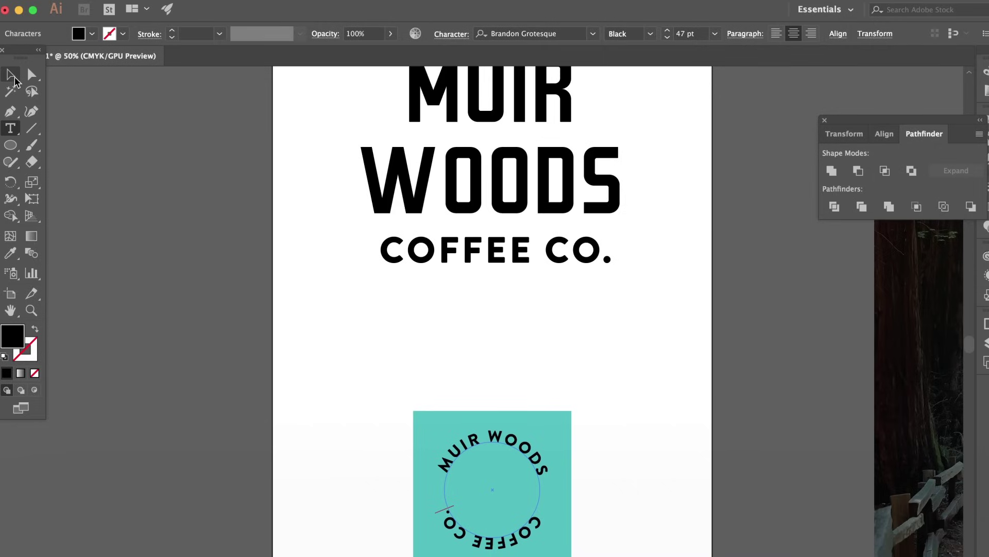
click(11, 75)
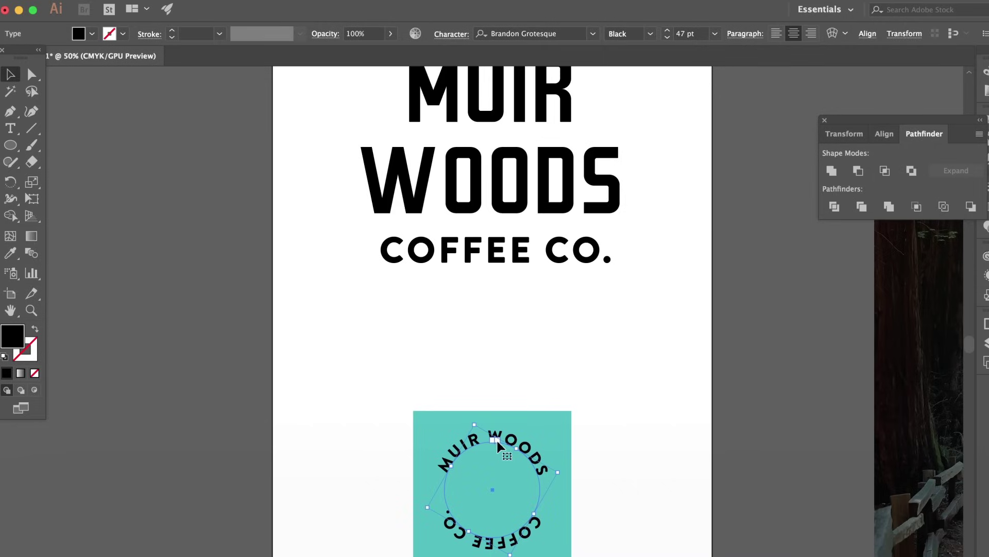
Reposition and enlarge the COFFEE CO. text along the circle's bottom arc.
key(super+1)
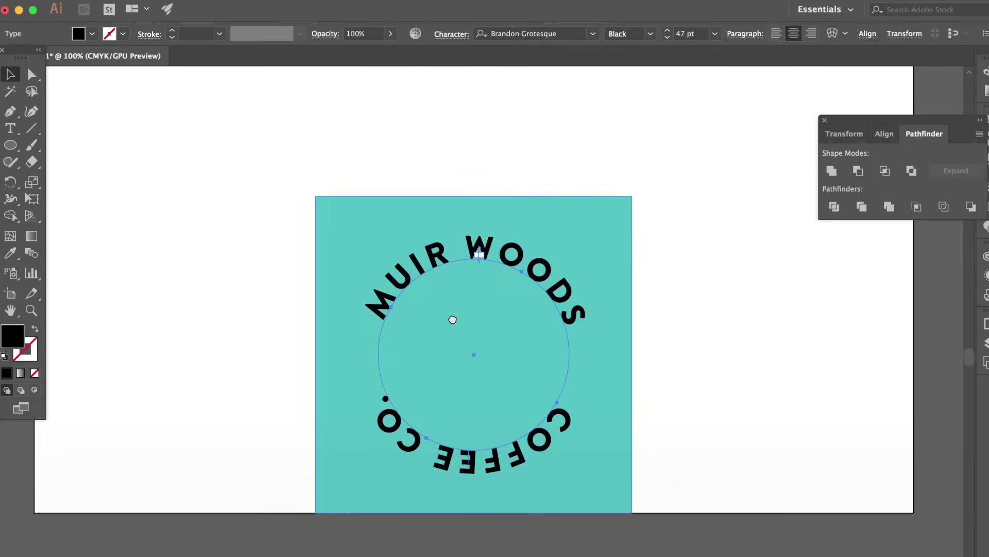
drag(481, 263, 432, 369)
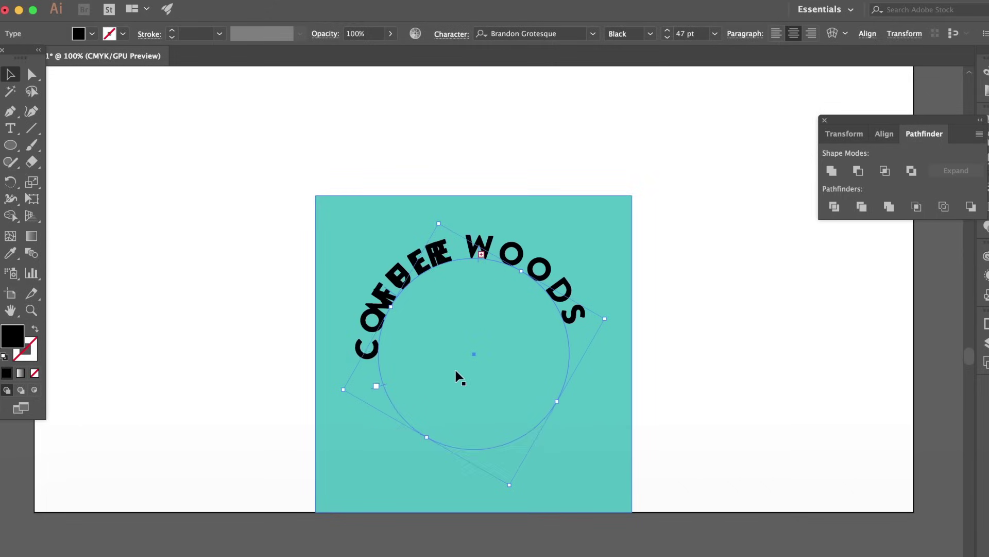
key(super+z)
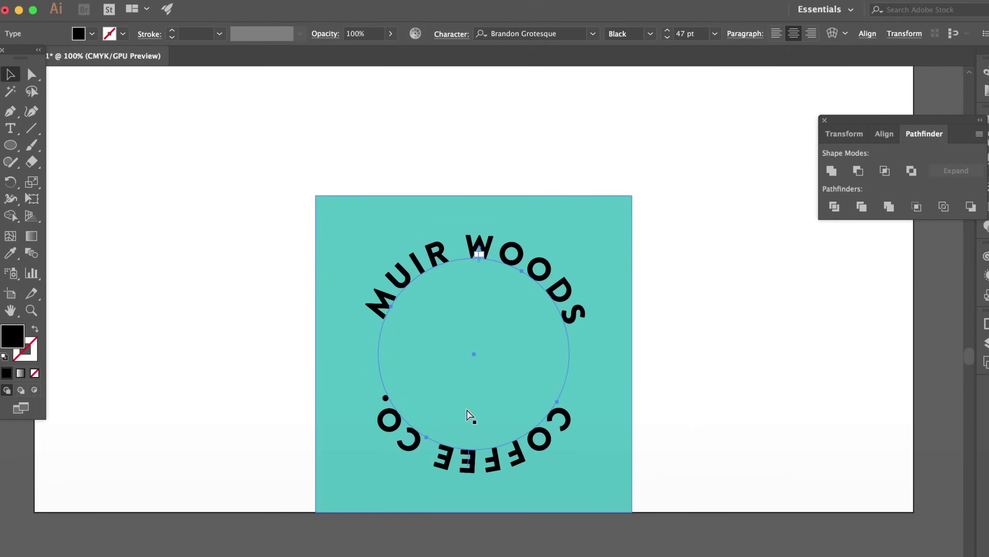
key(super+equal)
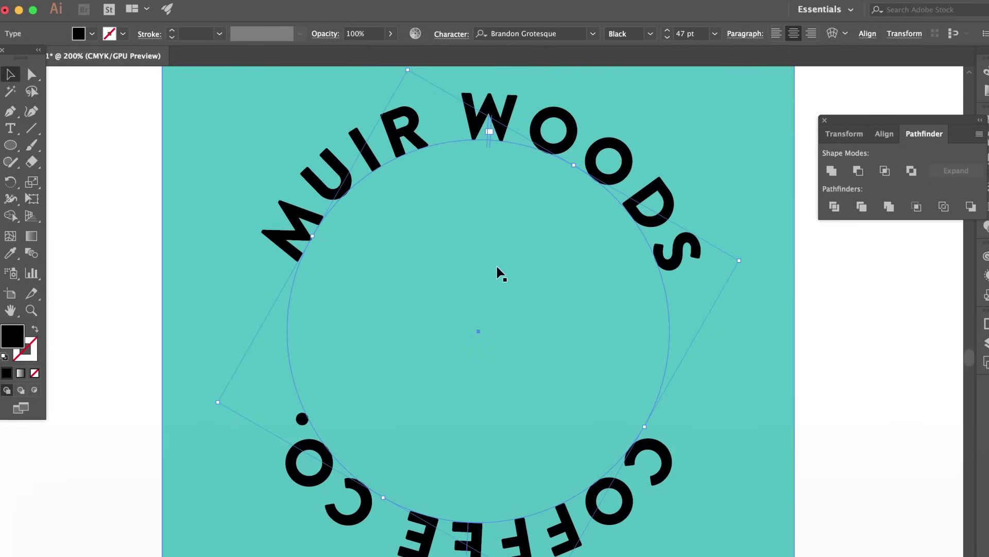
key(super+equal)
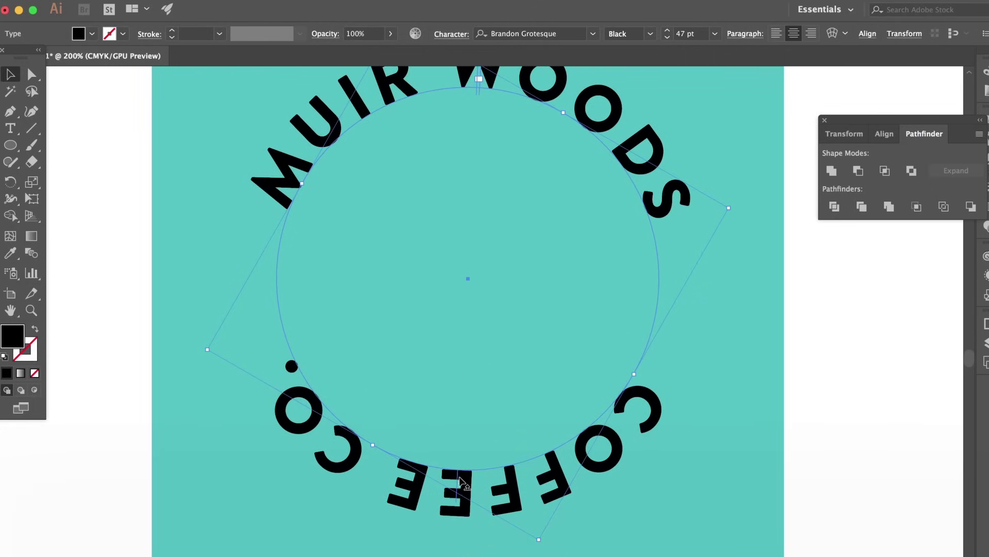
drag(460, 479, 459, 448)
key(super+minus)
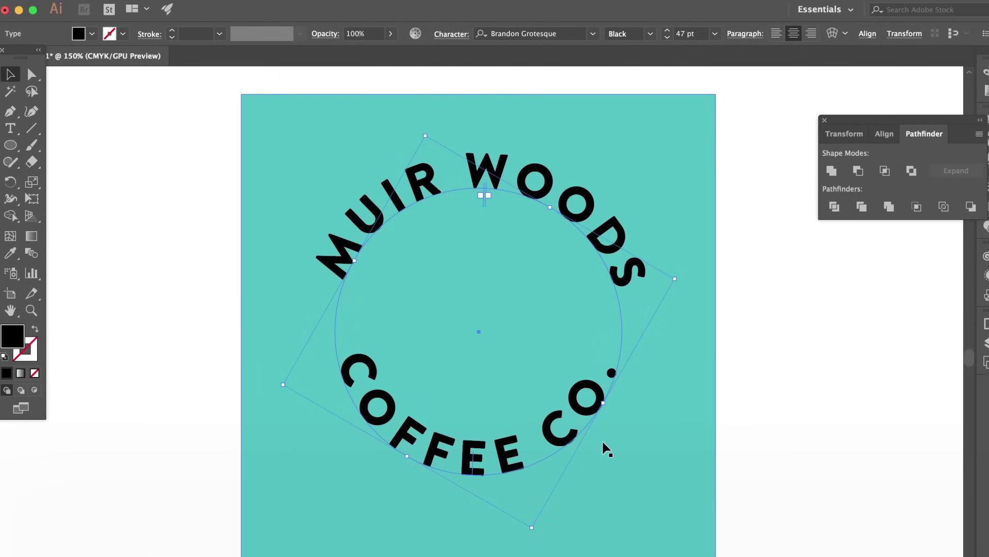
drag(681, 282, 706, 279)
Widen the letter spacing of both COFFEE CO. and MUIR WOODS.
click(10, 253)
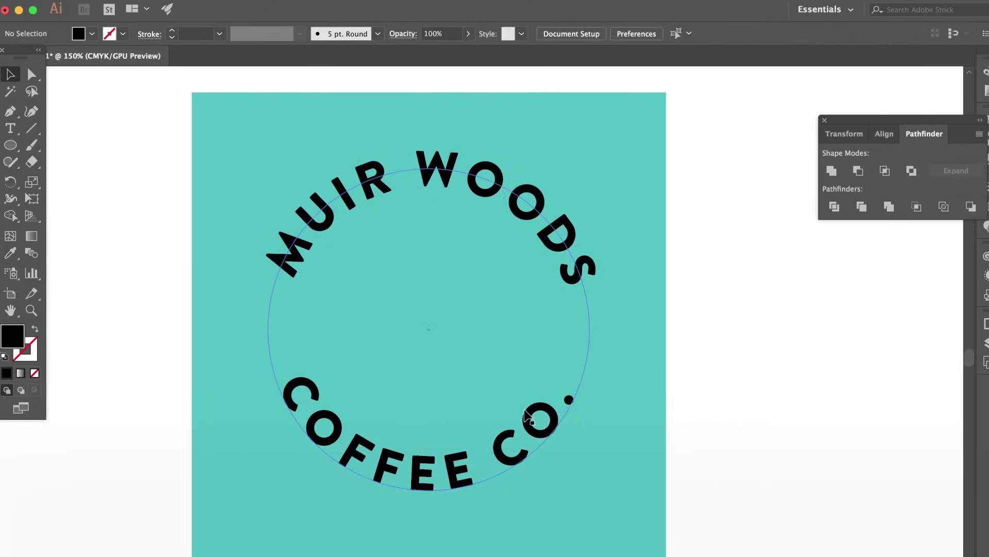
key(super+minus)
key(super+minus)
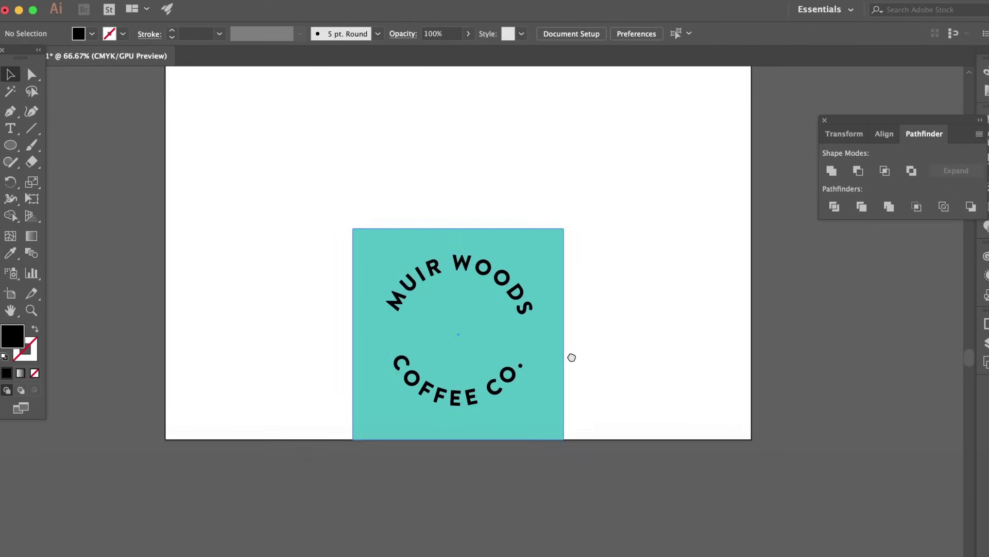
click(511, 397)
triple_click(507, 399)
key(alt+Right)
key(alt+Right)
key(alt+Right)
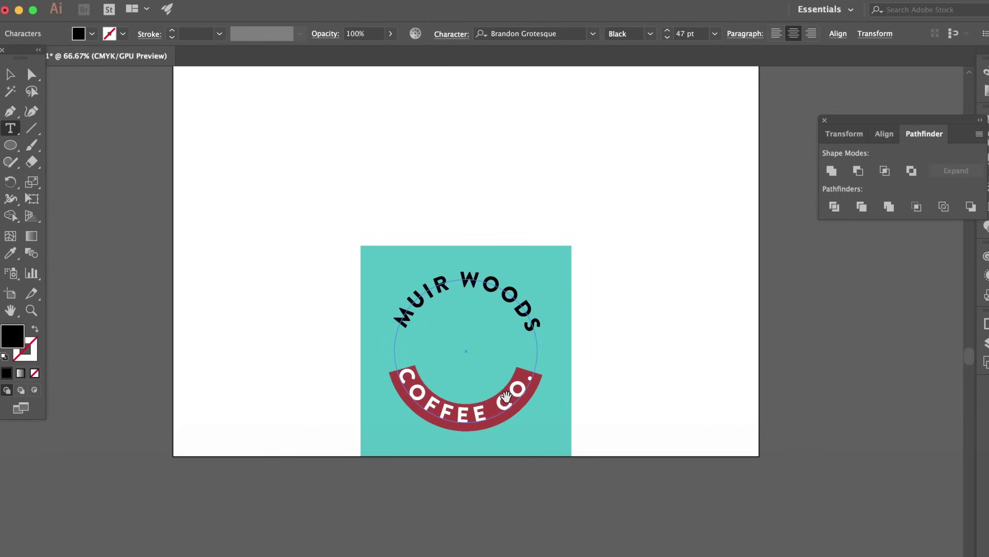
click(486, 275)
click(10, 74)
click(288, 222)
click(425, 303)
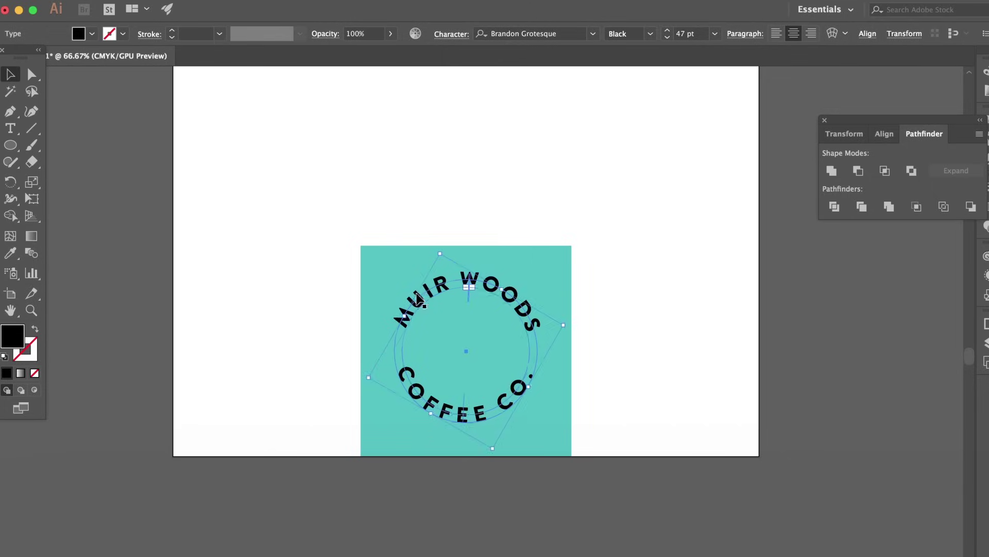
triple_click(422, 303)
double_click(447, 274)
triple_click(452, 272)
key(alt+Right)
key(alt+Right)
key(alt+Right)
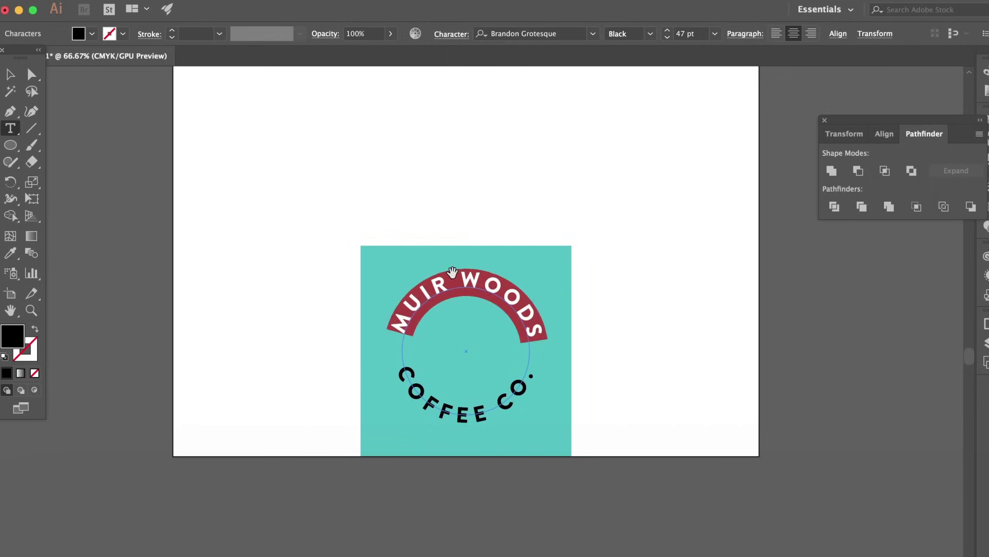
Match COFFEE CO. to the 47 pt size of MUIR WOODS with the Eyedropper.
click(10, 74)
click(299, 247)
click(513, 410)
drag(494, 447, 517, 472)
click(10, 252)
click(427, 291)
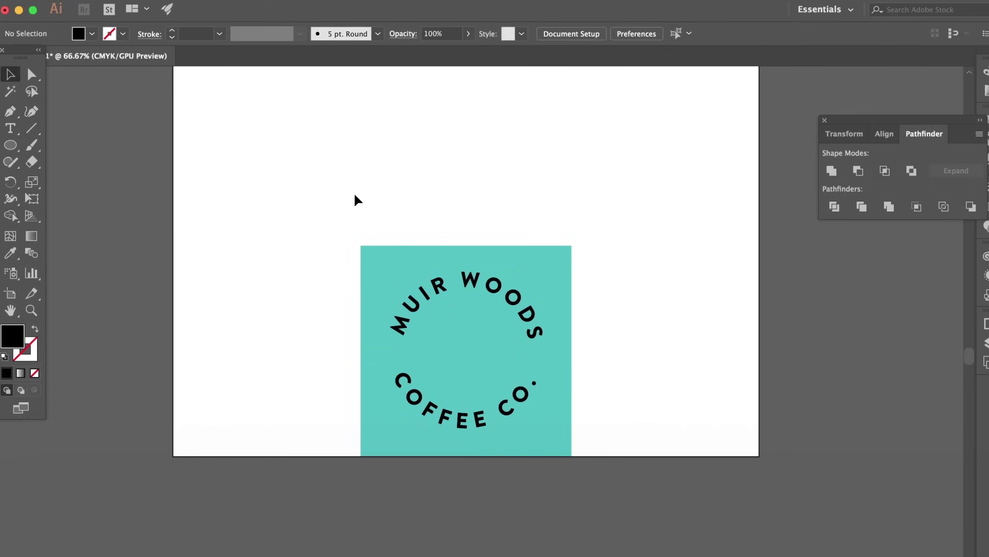
key(backslash)
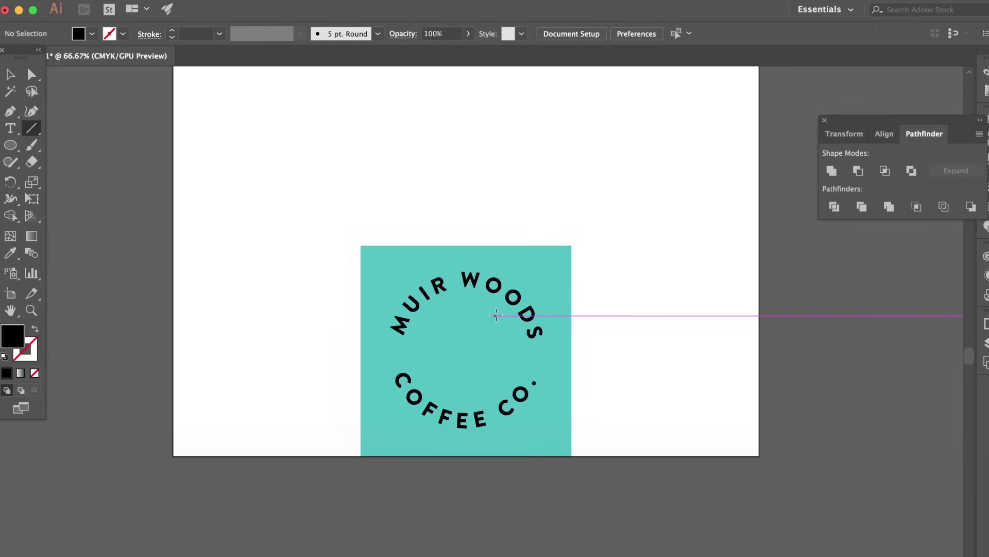
Draw a 45° line across the badge's centre with a black 10 pt stroke.
drag(466, 351, 496, 321)
click(122, 33)
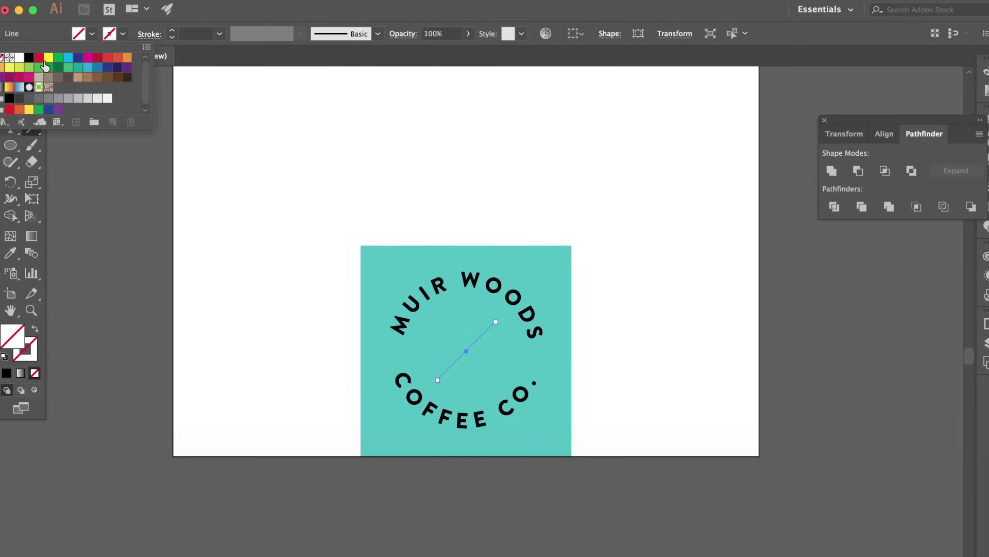
click(29, 58)
click(173, 31)
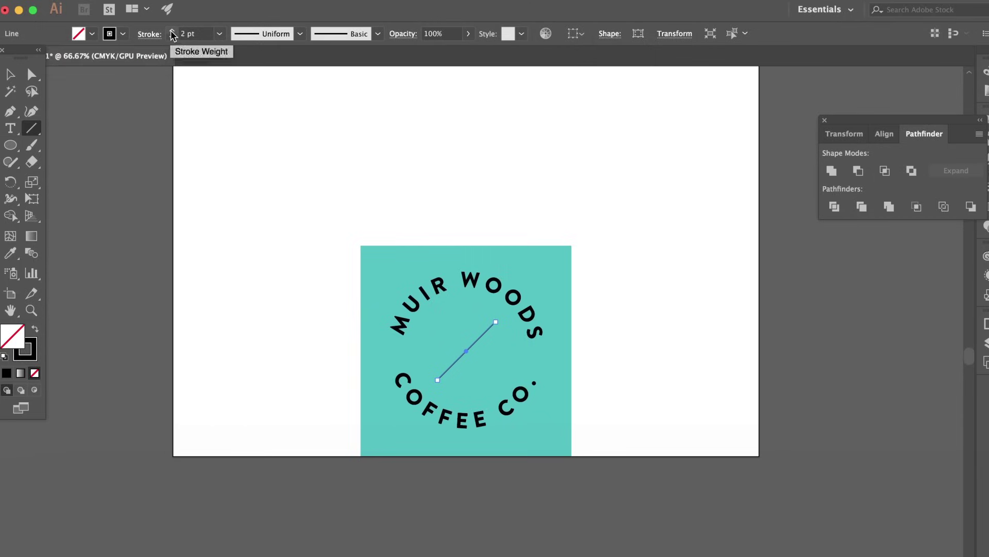
click(172, 31)
click(173, 31)
click(172, 31)
click(172, 32)
click(173, 32)
click(172, 31)
click(172, 32)
click(173, 32)
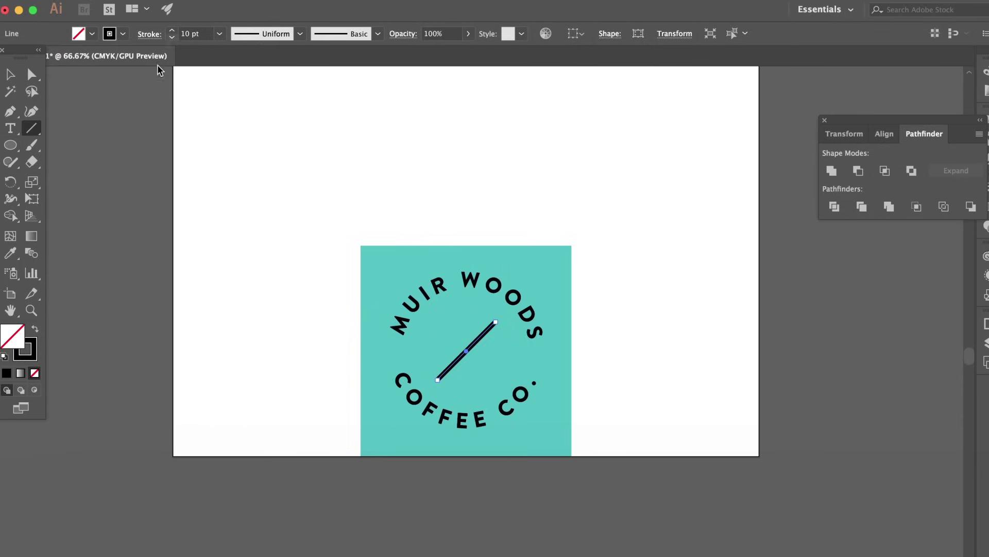
click(100, 217)
Widen the letter spacing of the circular logo text.
drag(334, 212, 292, 227)
key(super+minus)
scroll(294, 229, right, 10)
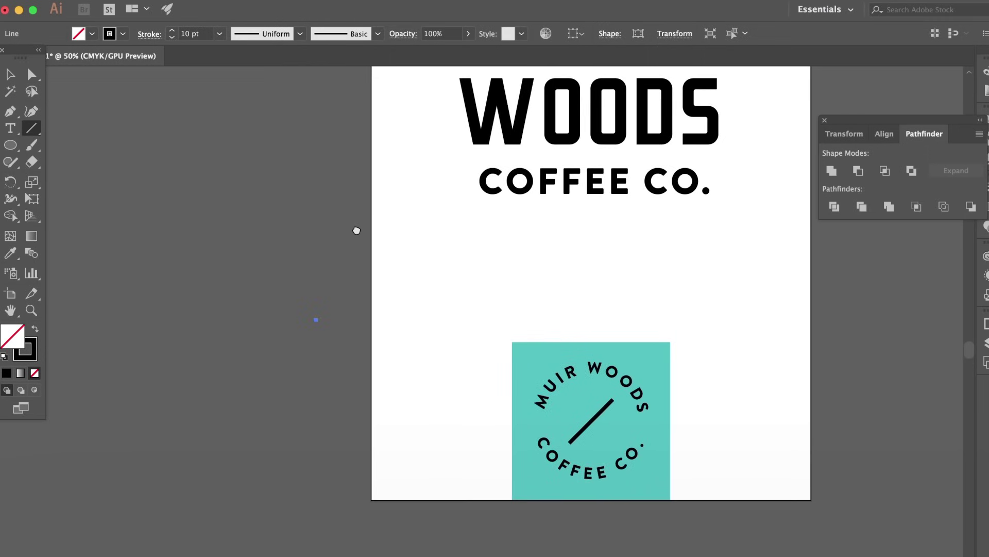
click(10, 74)
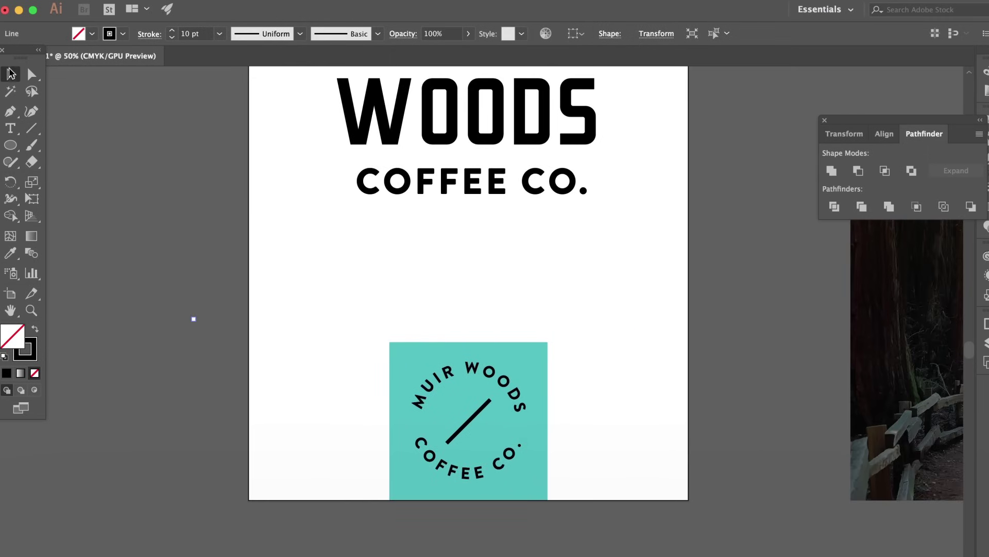
click(201, 197)
scroll(236, 203, right, 3)
scroll(236, 203, up, 1)
click(457, 469)
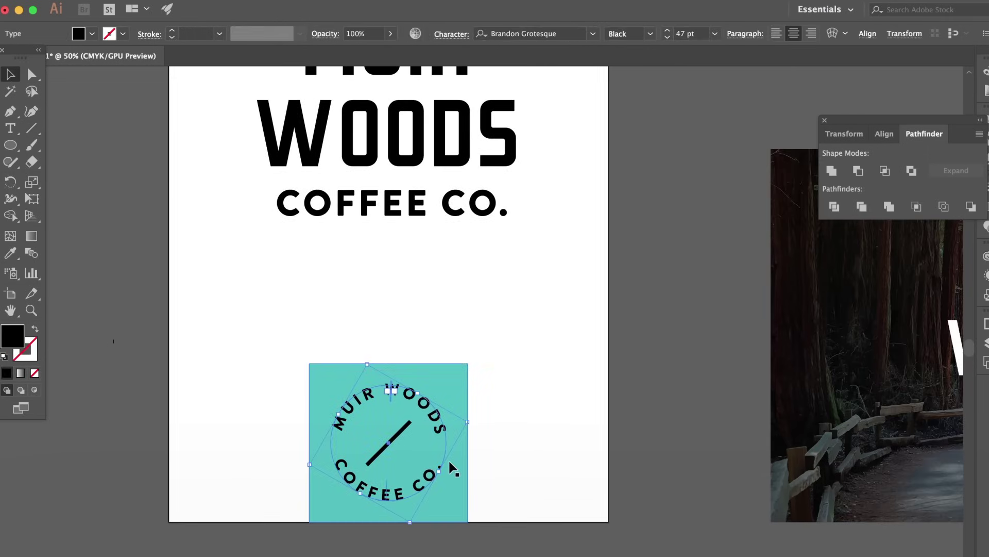
key(alt+Right)
key(alt+Right)
click(527, 445)
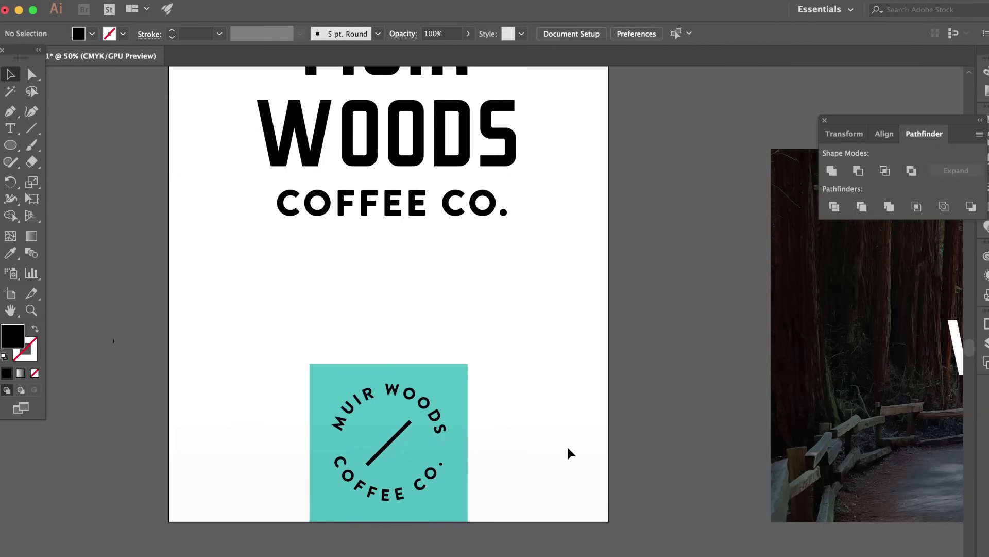
Rotate the ring of circular text clockwise, then zoom out to the whole label.
scroll(470, 428, right, 1)
click(456, 422)
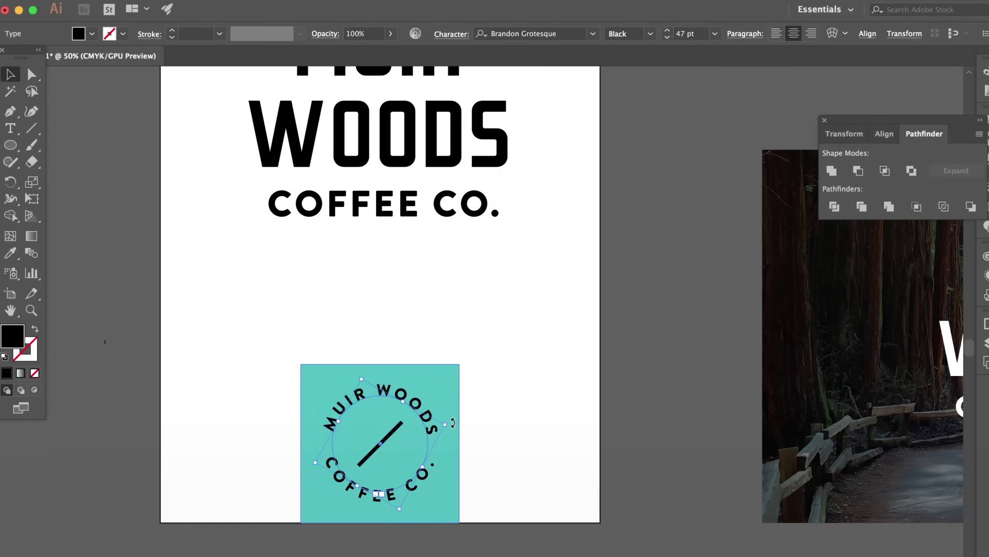
drag(453, 423, 466, 443)
click(540, 438)
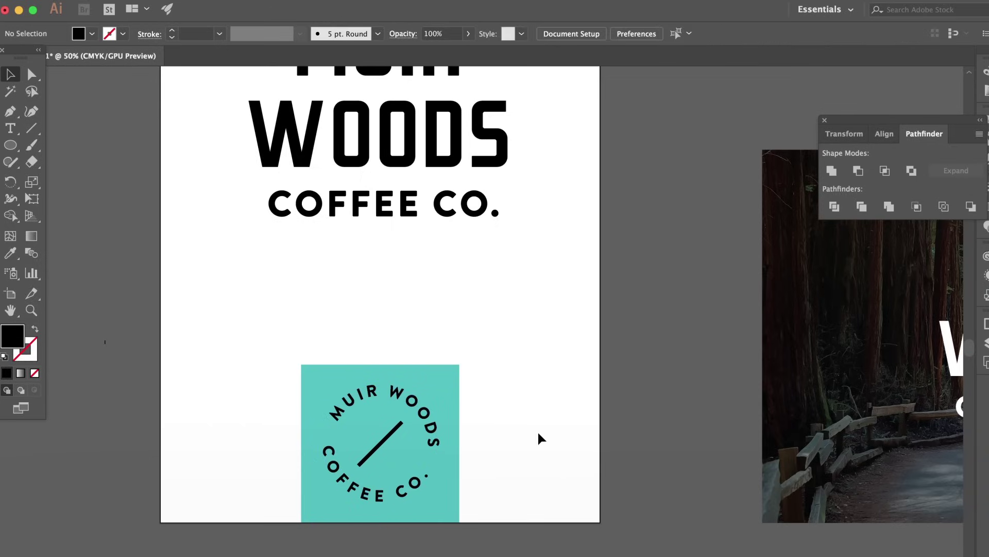
click(383, 441)
click(506, 364)
key(super+minus)
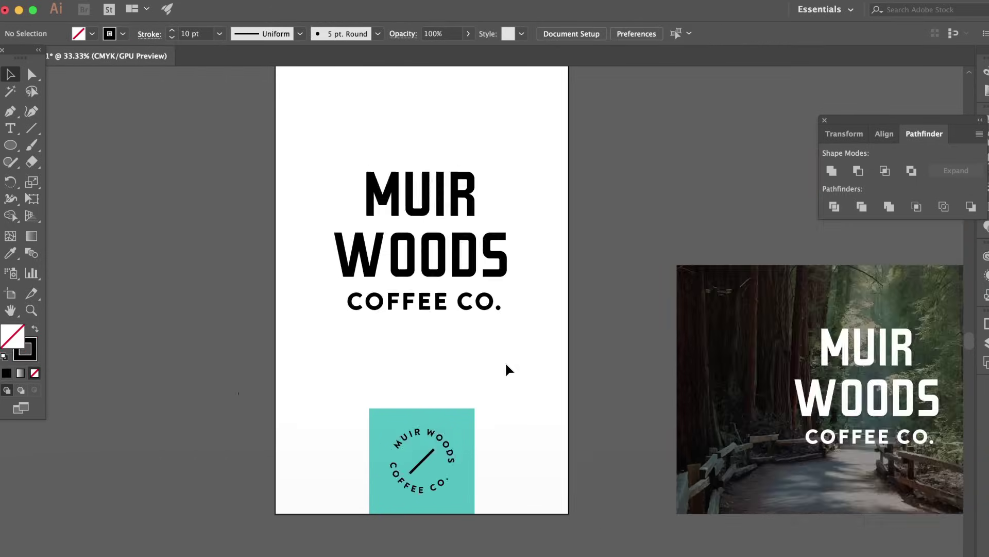
mouse_move(507, 365)
mouse_down()
mouse_move(497, 374)
mouse_move(511, 397)
mouse_up()
Duplicate COFFEE CO. straight below itself and retype the copy as 'LIGHT ROAST'.
click(426, 342)
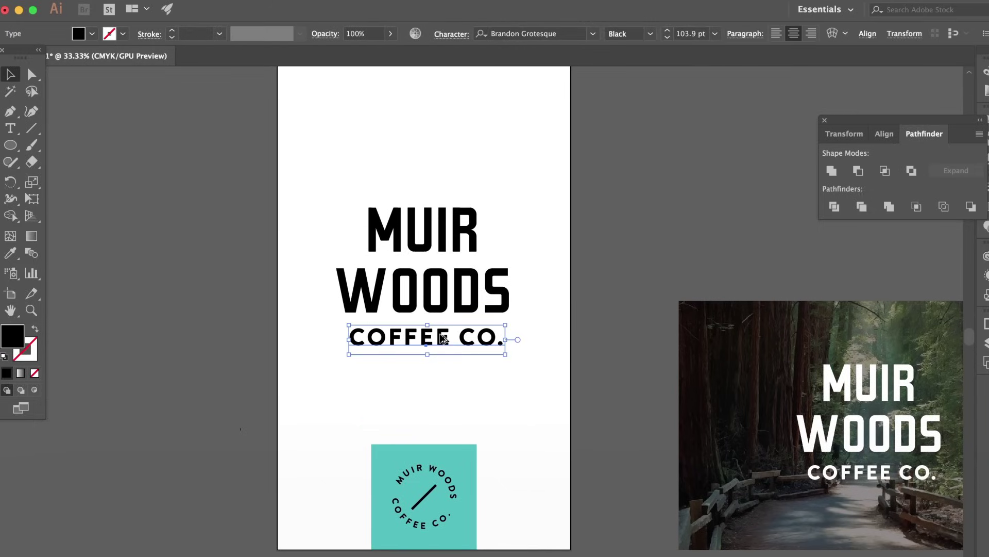
drag(440, 338, 447, 394)
triple_click(446, 392)
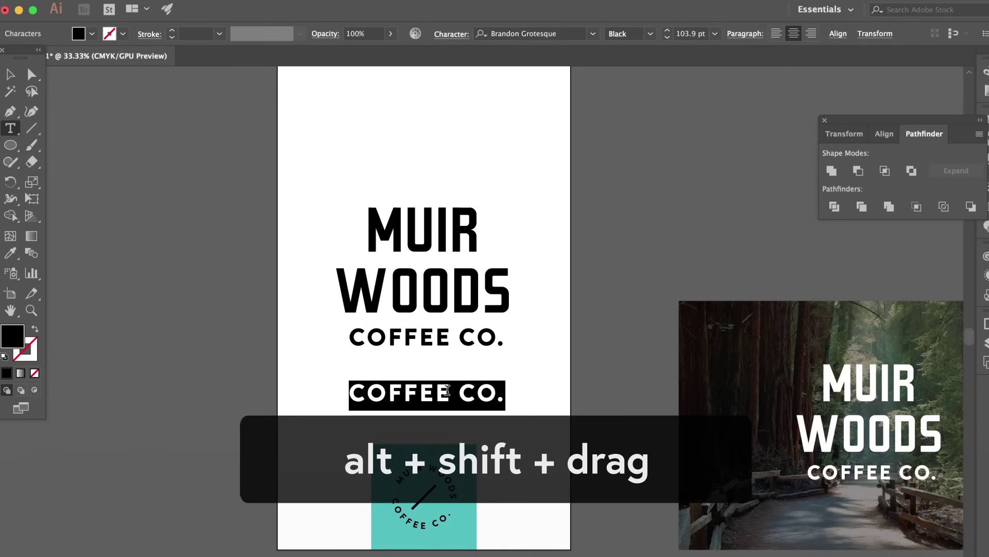
text(LIGHT)
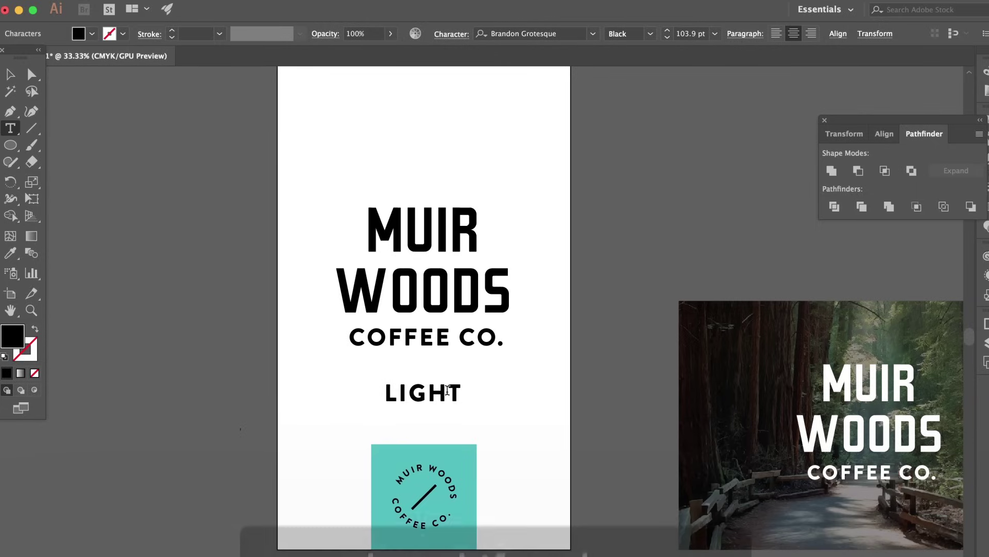
text( ROAST)
Set LIGHT ROAST to Bold weight and shrink it.
triple_click(446, 390)
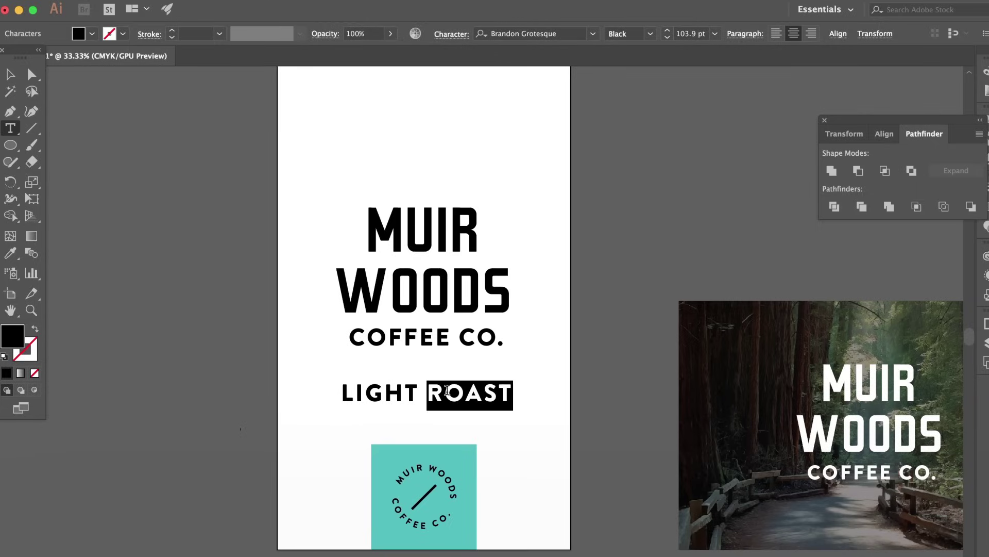
click(651, 34)
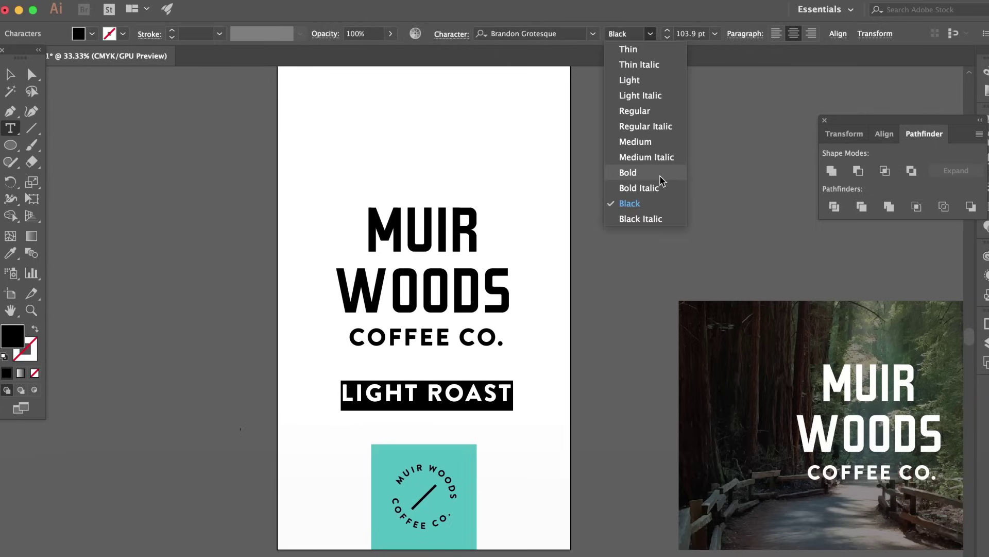
click(639, 172)
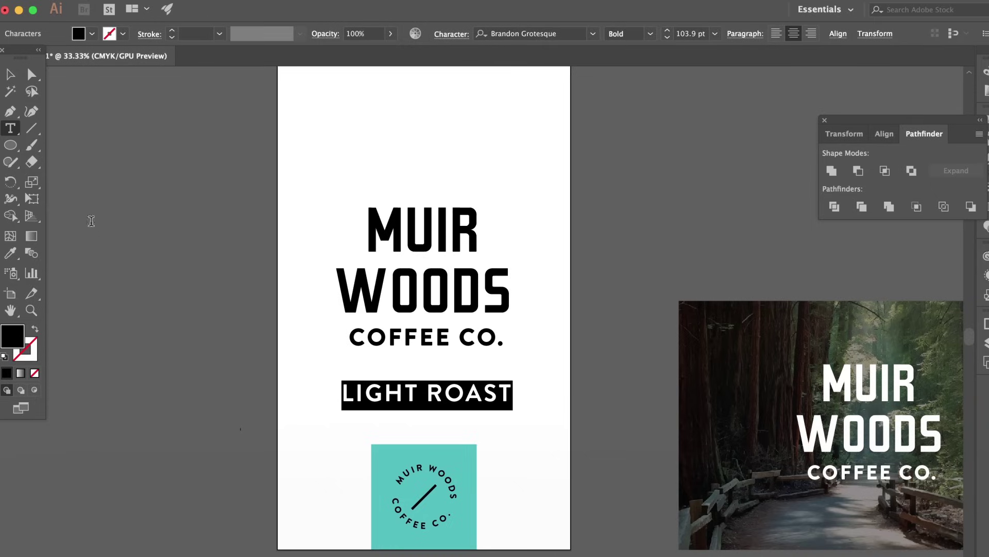
click(10, 74)
drag(510, 380, 470, 376)
click(511, 372)
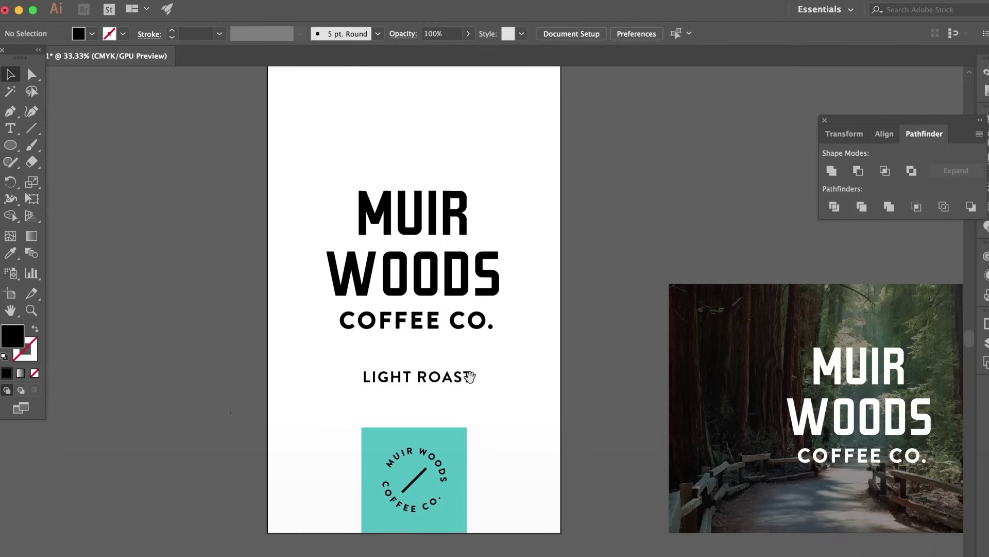
Colour LIGHT ROAST teal by sampling the teal square.
click(450, 378)
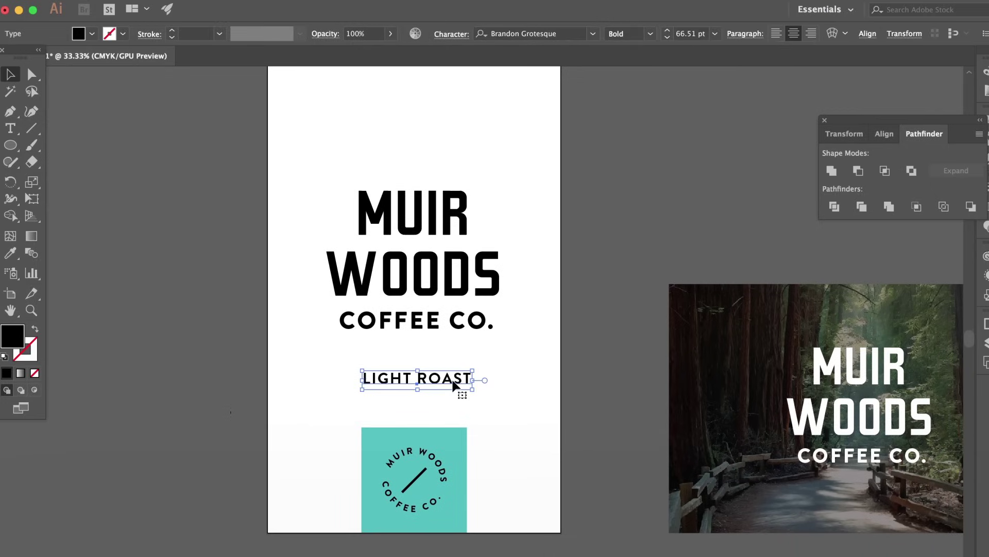
click(11, 252)
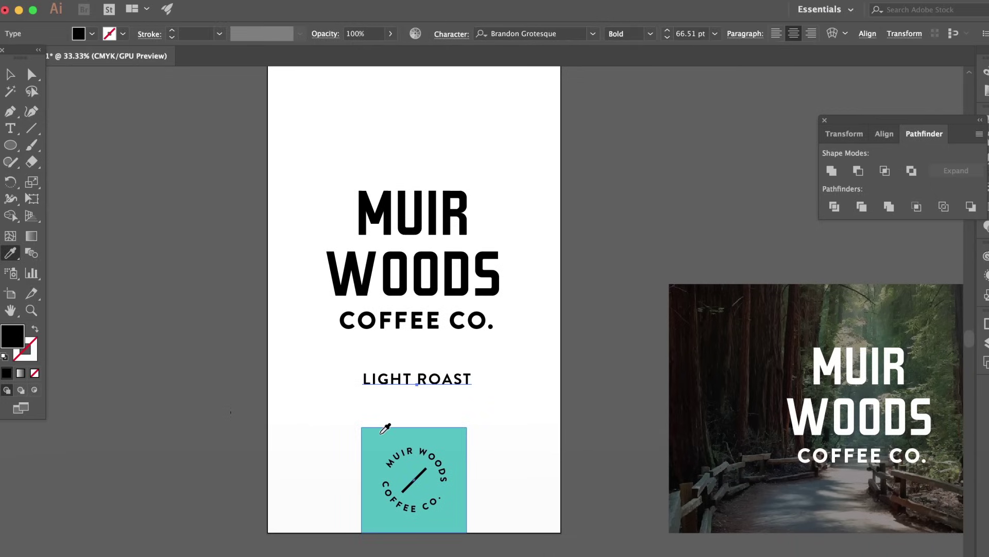
click(381, 432)
click(10, 73)
click(77, 120)
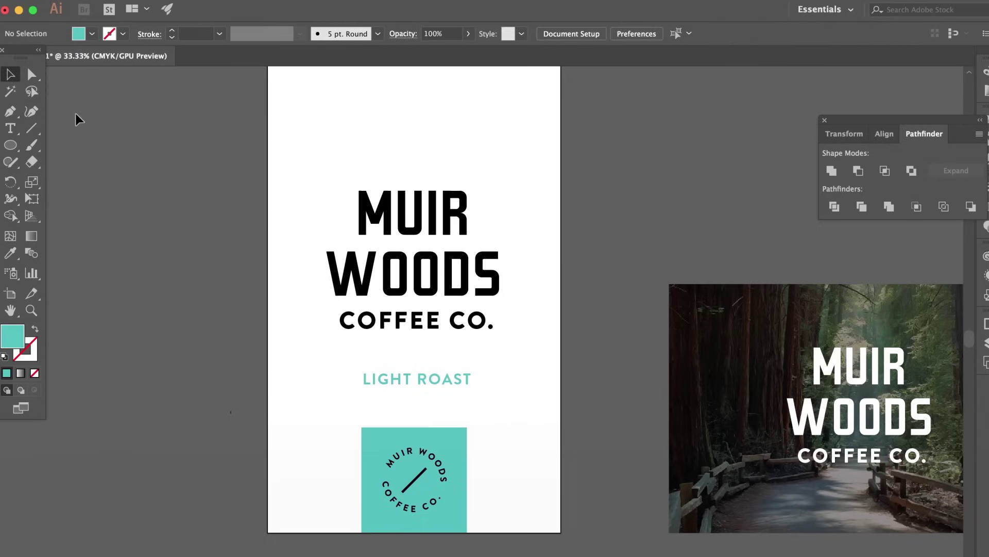
Increase LIGHT ROAST's tracking and scale it down slightly about its centre.
key(super+equal)
drag(308, 282, 337, 285)
click(435, 408)
key(super+shift+a)
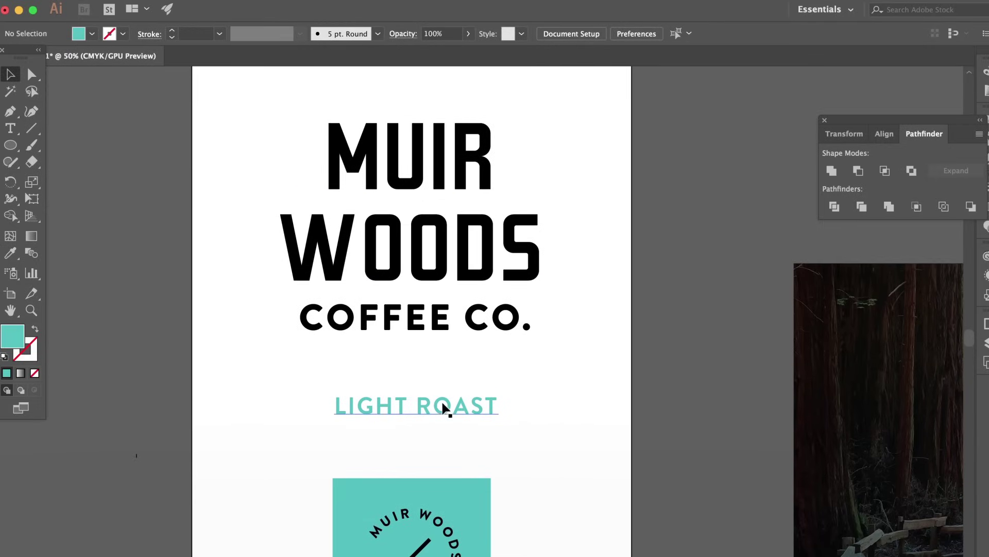
click(444, 407)
key(alt+Right)
key(alt+Right)
key(alt+Right)
key(alt+Right)
key(alt+Right)
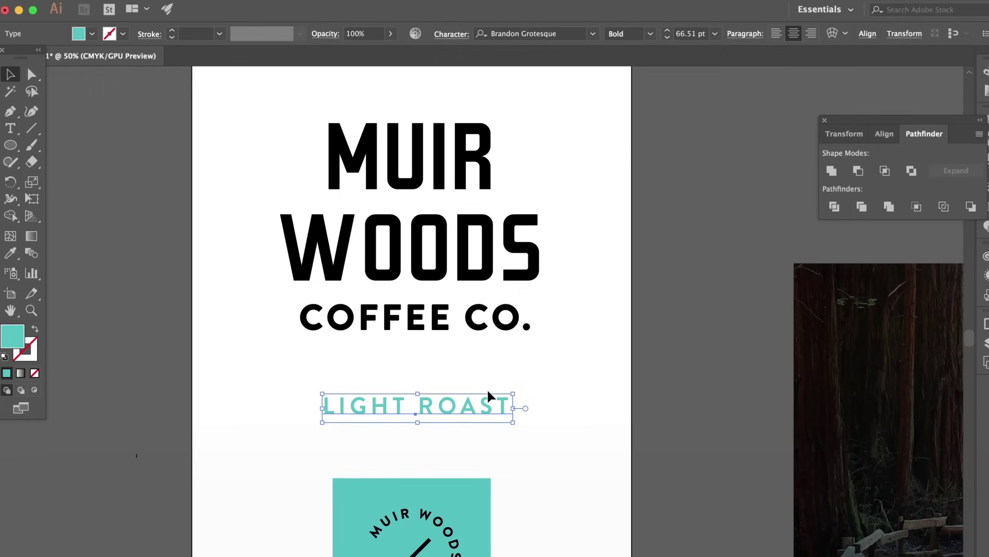
drag(515, 393, 507, 397)
click(527, 373)
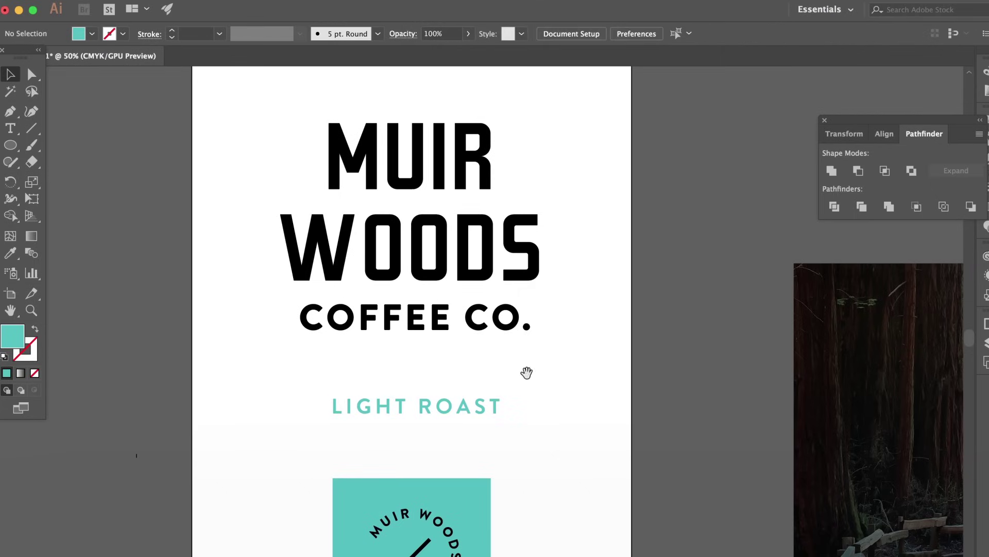
key(super+minus)
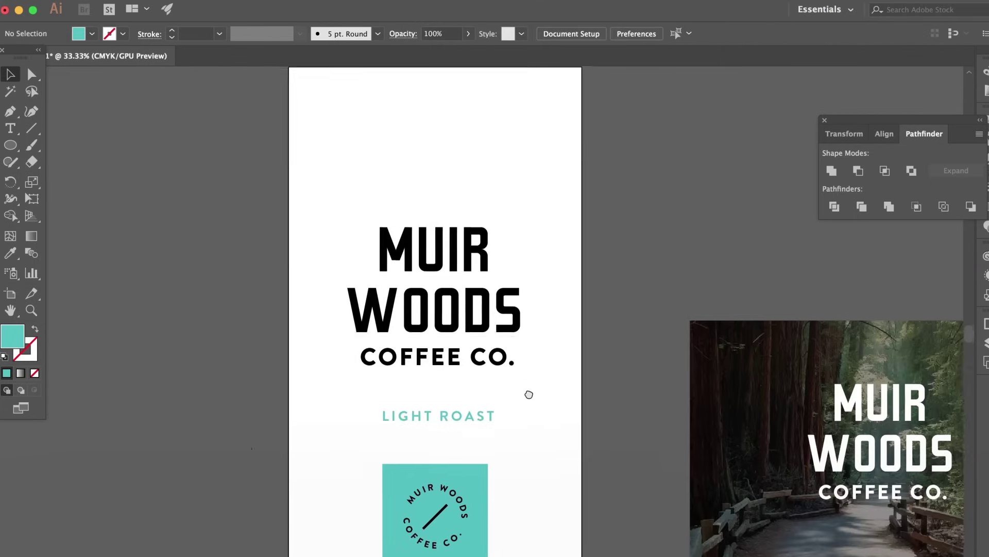
drag(529, 394, 526, 415)
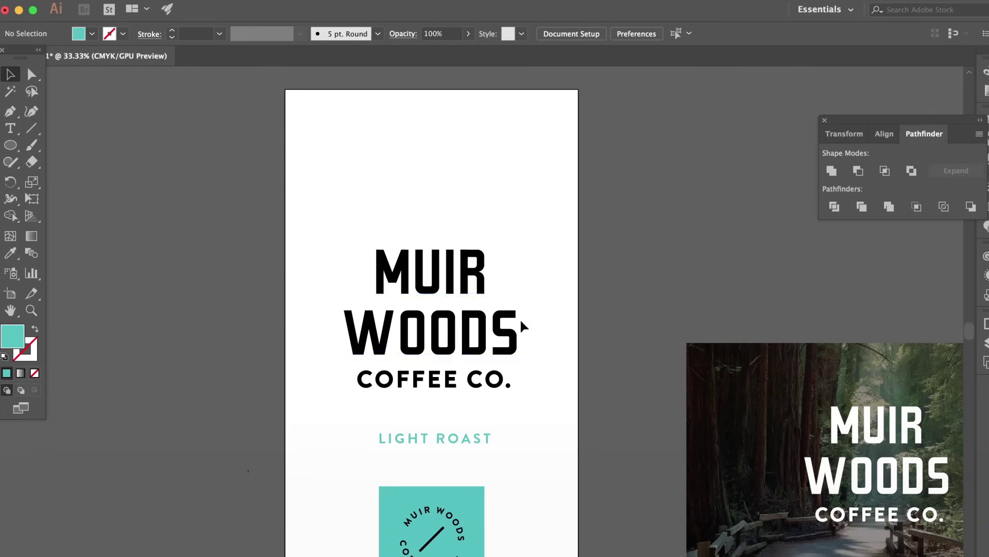
Nudge the MUIR WOODS COFFEE CO. title down slightly.
click(472, 329)
drag(472, 329, 476, 339)
click(531, 305)
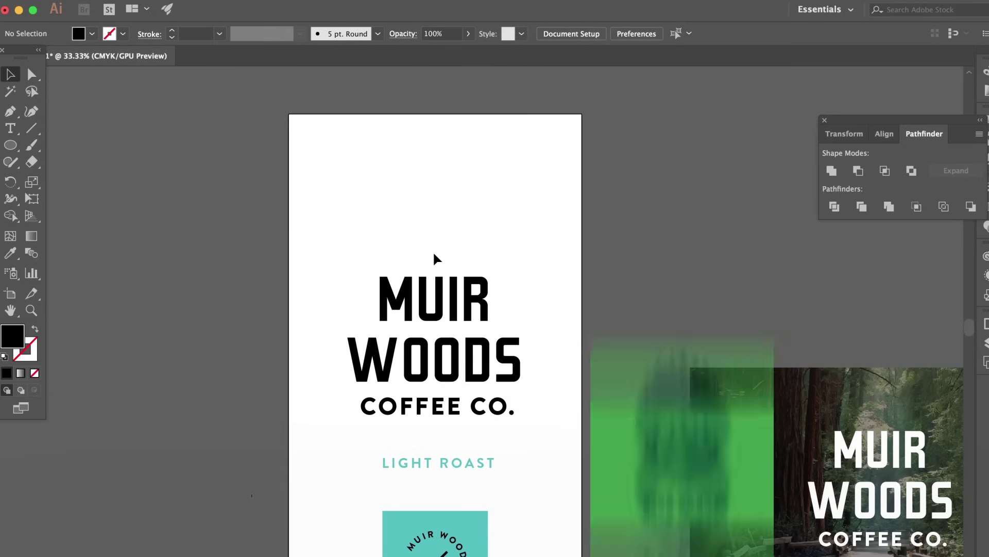
Set the fill colour to None.
click(31, 129)
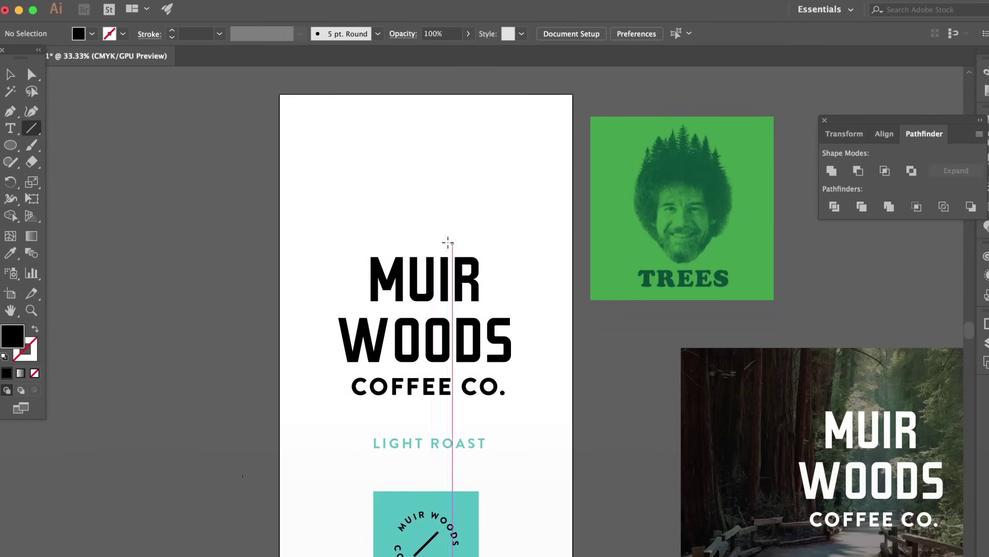
drag(30, 128, 55, 128)
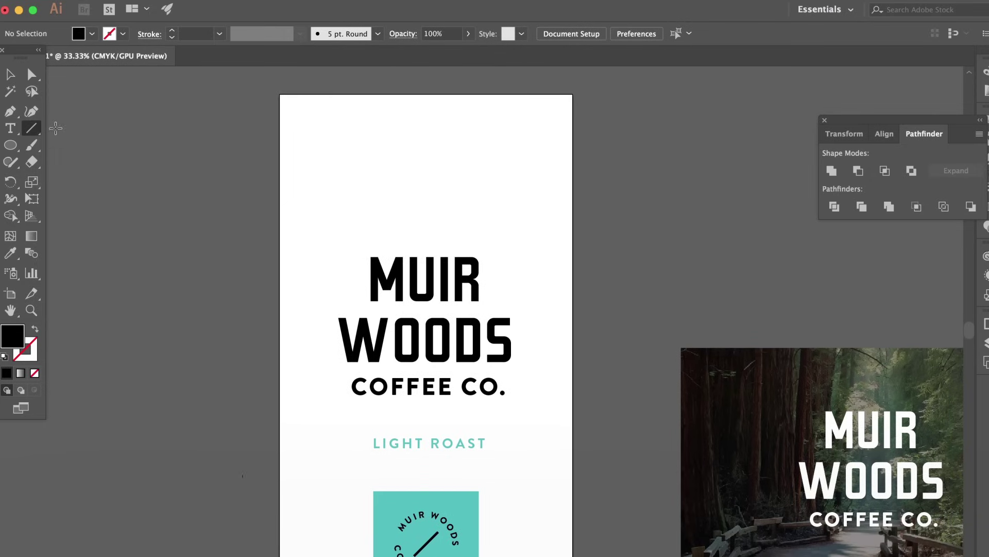
click(10, 111)
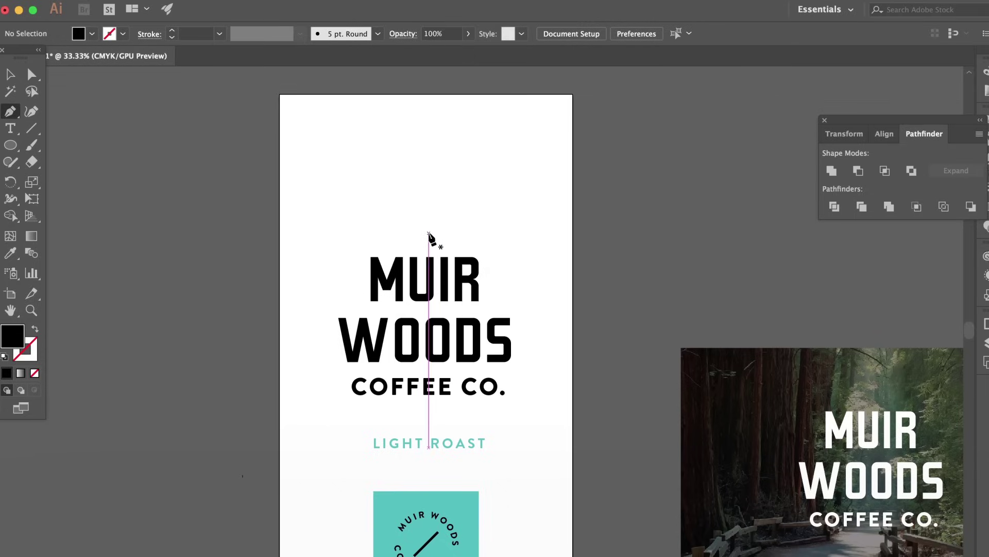
click(85, 34)
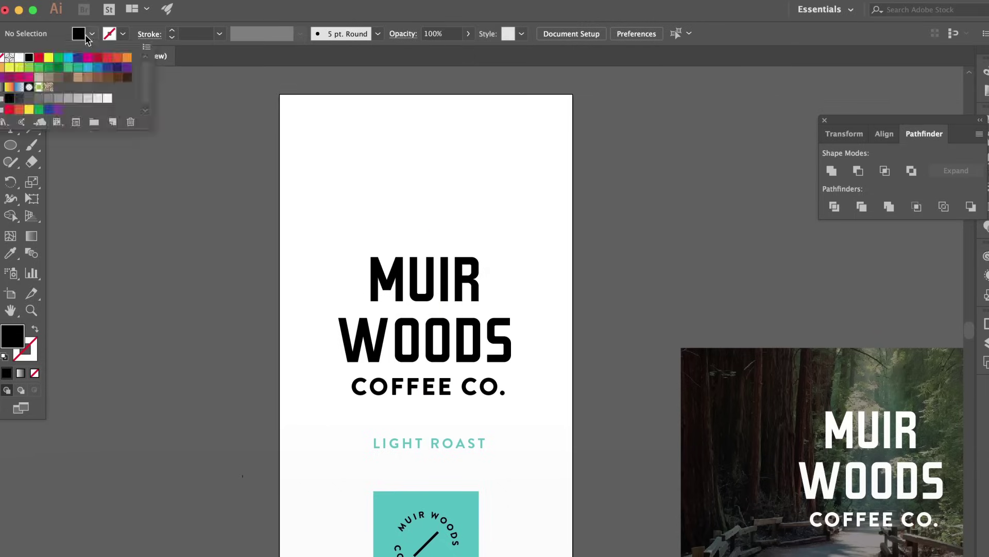
click(2, 61)
key(Escape)
click(7, 74)
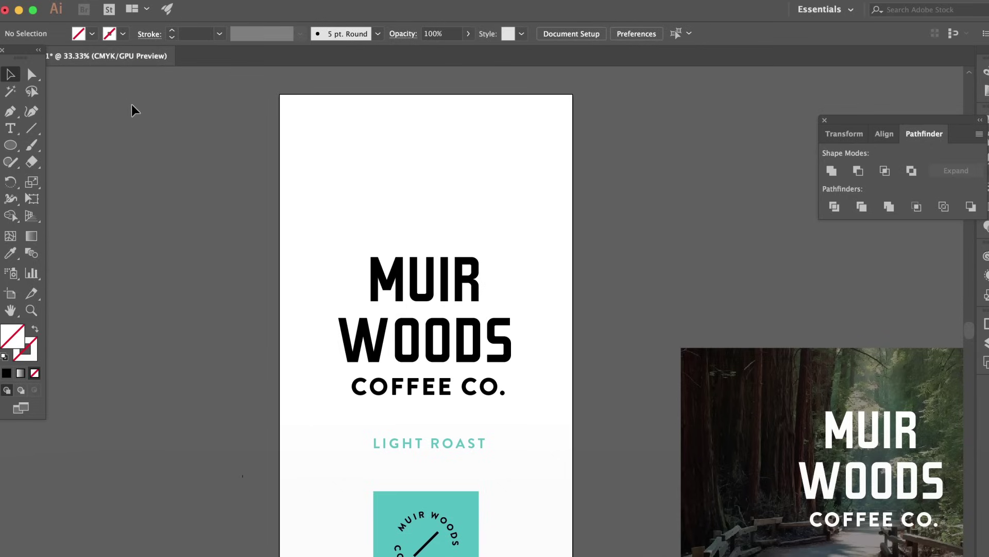
Delete the default swatches from red onward in the Fill swatch list.
click(92, 35)
click(39, 58)
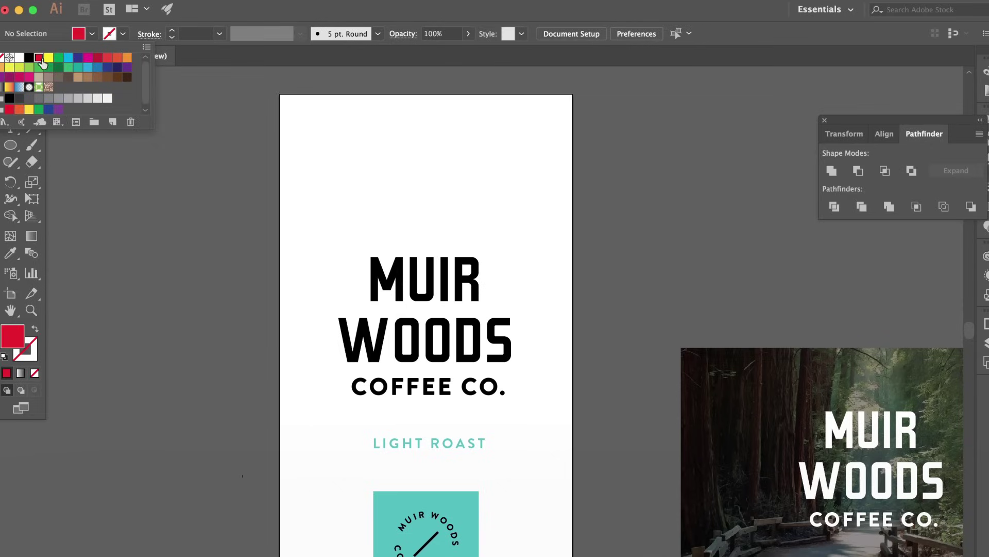
shift+click(60, 109)
click(131, 122)
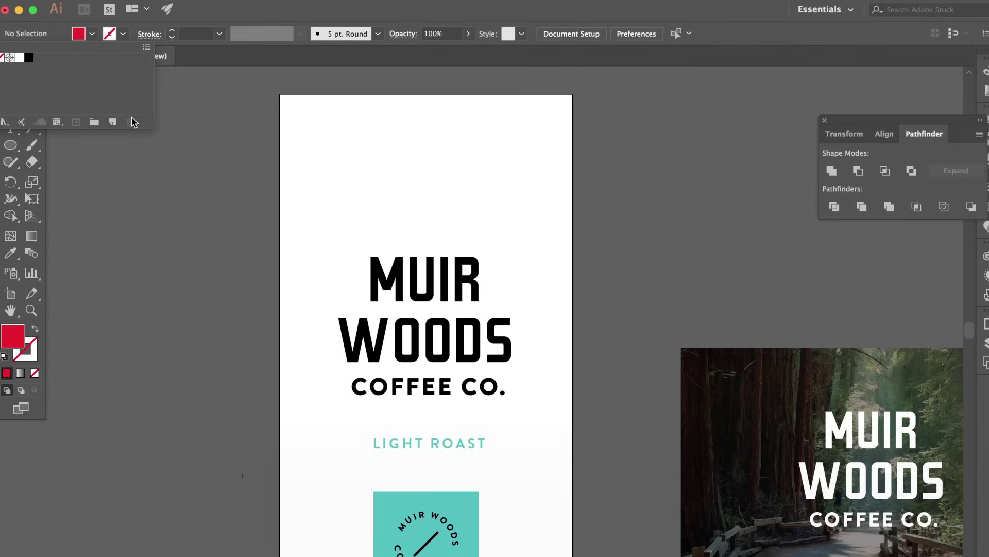
key(Escape)
click(90, 35)
click(66, 244)
Sample the teal from the logo square and save it as a new swatch.
click(17, 251)
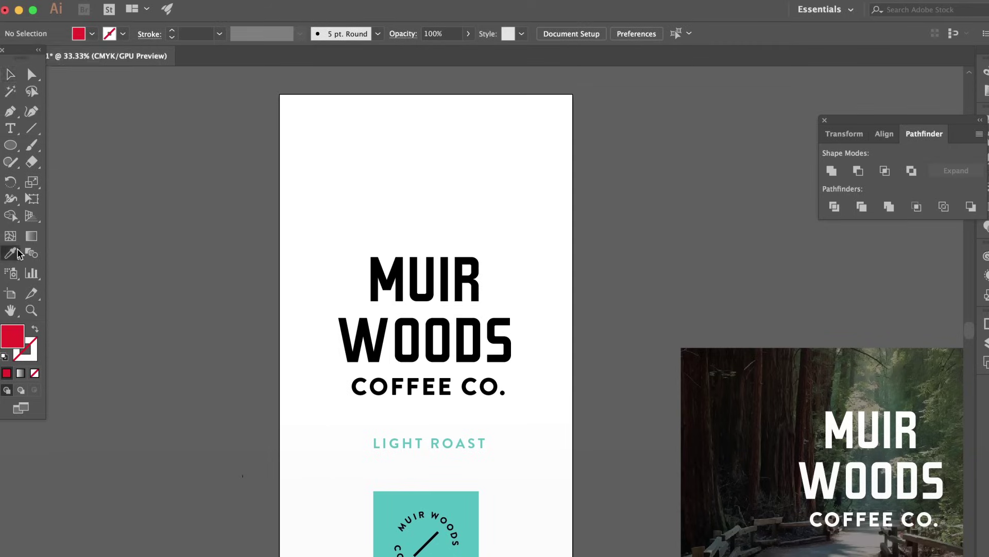
click(460, 494)
click(90, 34)
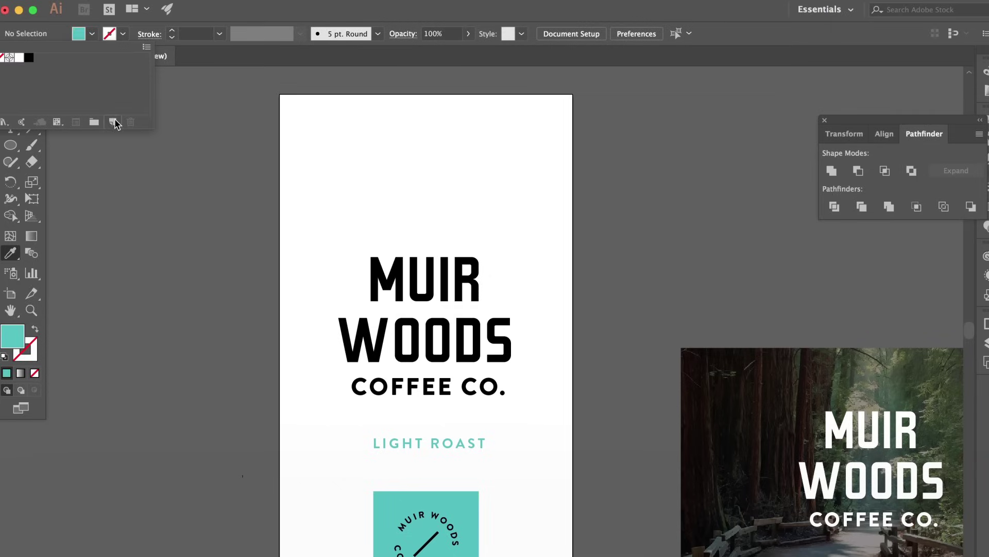
click(113, 121)
click(158, 309)
key(Escape)
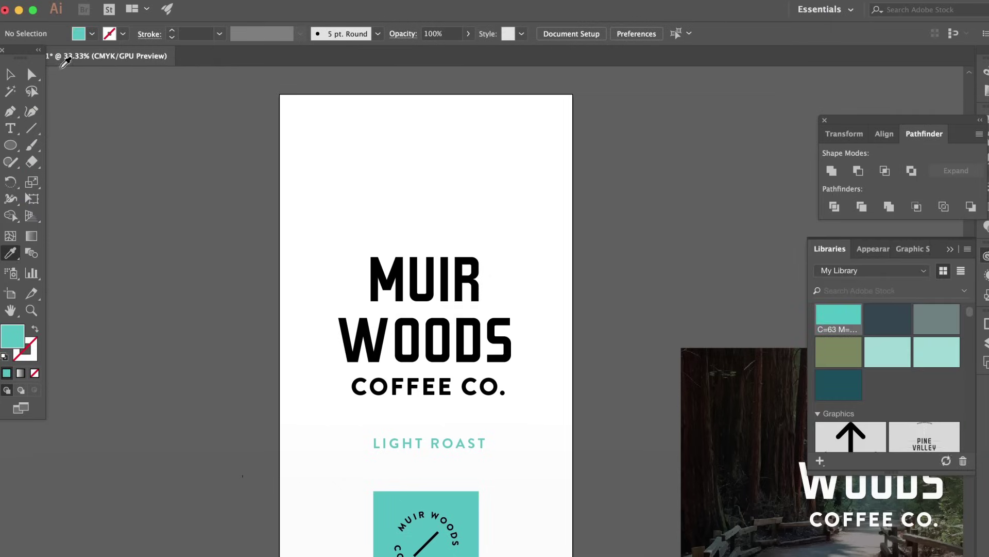
click(11, 75)
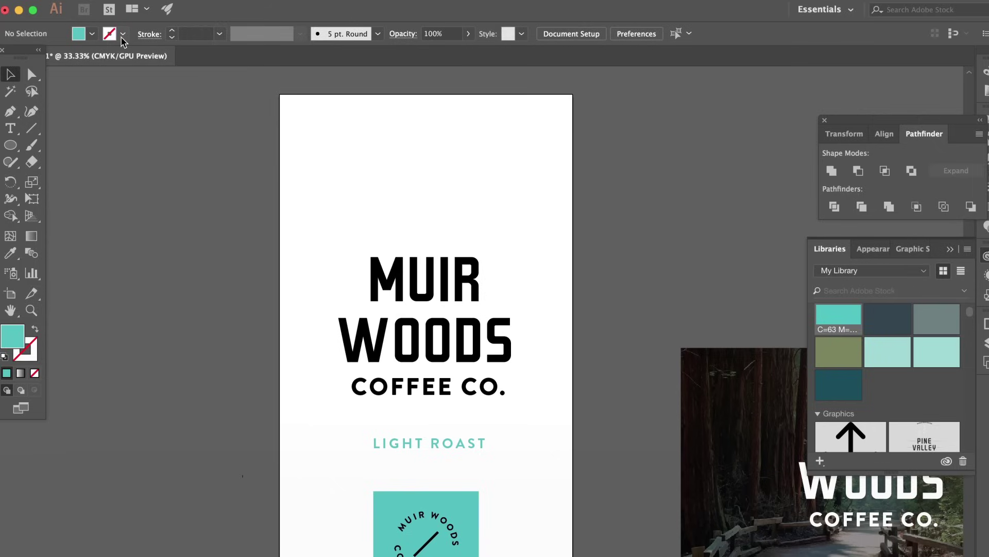
Make the stroke the new teal swatch with fill set to None.
click(123, 35)
click(38, 58)
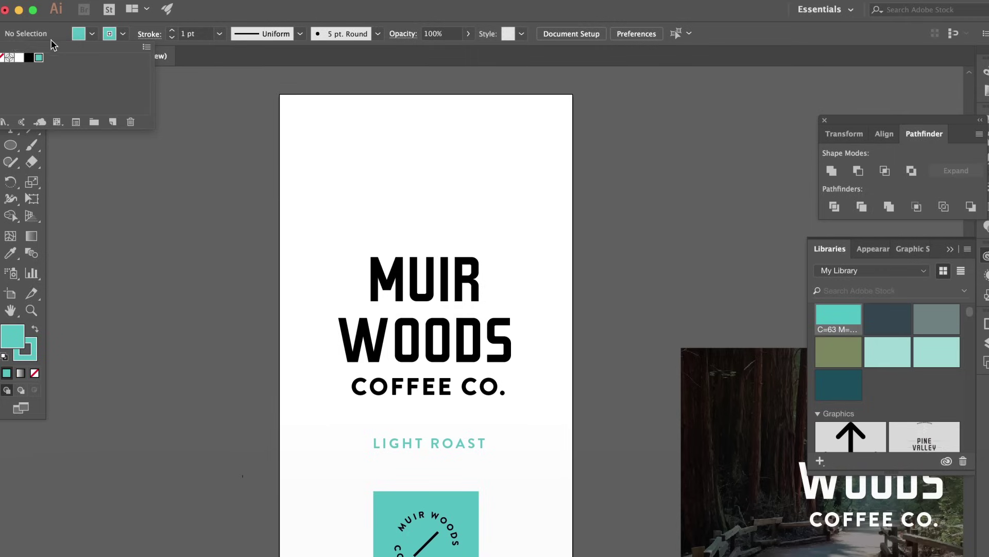
click(2, 57)
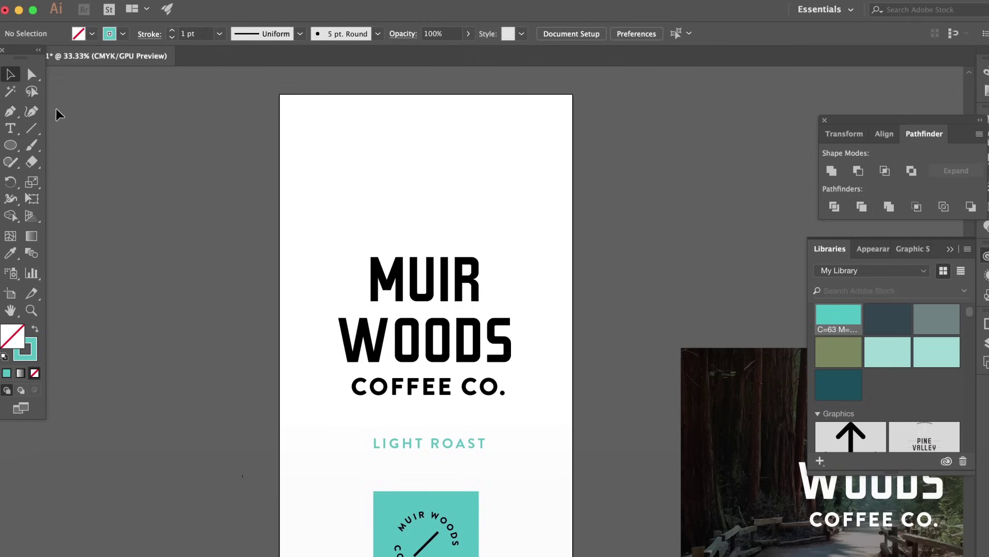
Draw a vertical trunk line above the title with a 10 pt stroke.
click(10, 111)
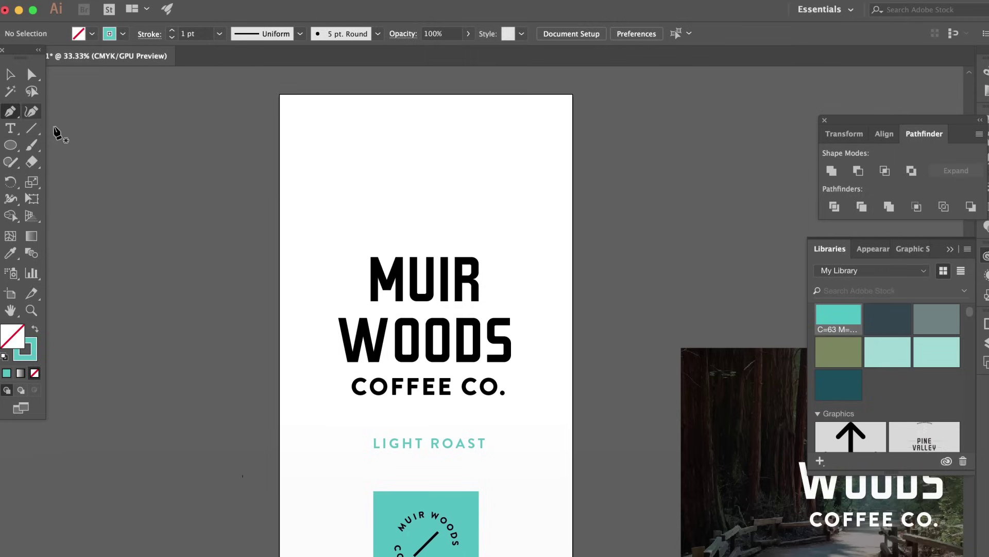
click(428, 236)
click(428, 132)
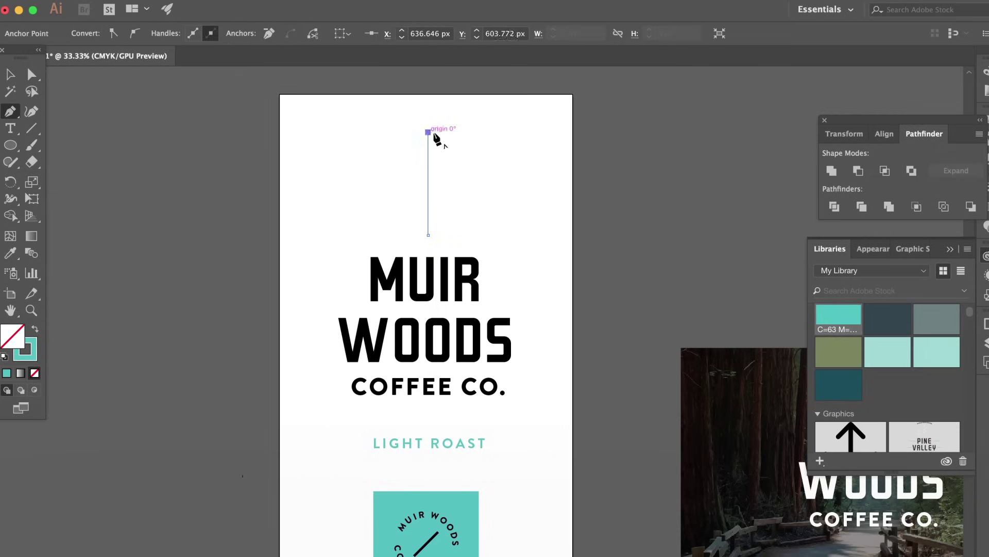
key(v)
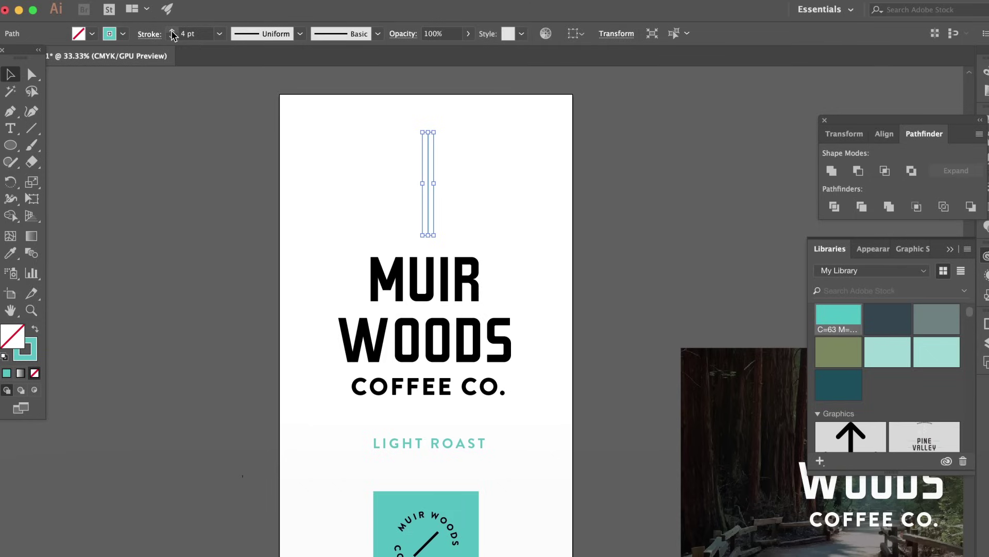
click(330, 150)
click(425, 176)
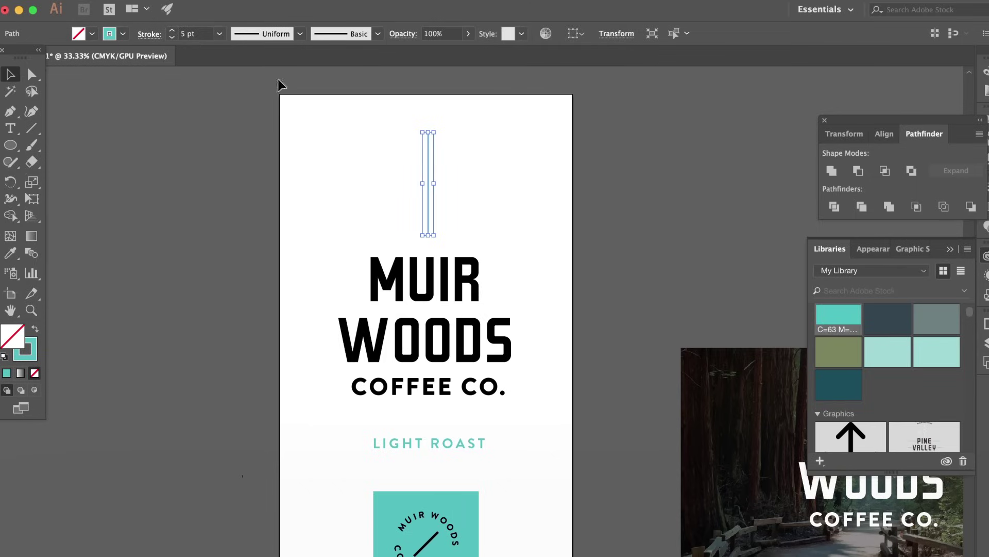
click(201, 34)
text(10)
key(Return)
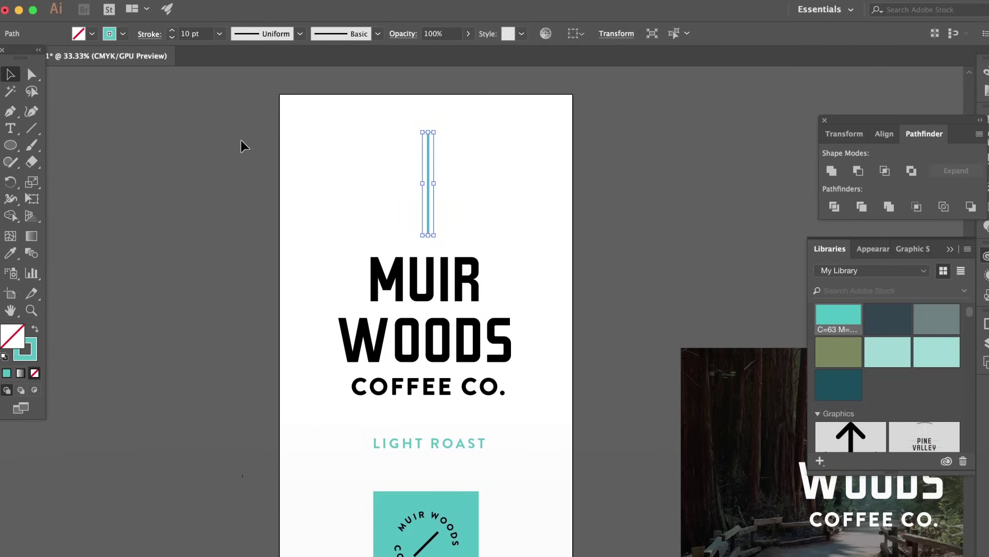
Draw a curved arc from the left rising toward the top of the line.
click(241, 140)
drag(306, 144, 356, 273)
key(super+equal)
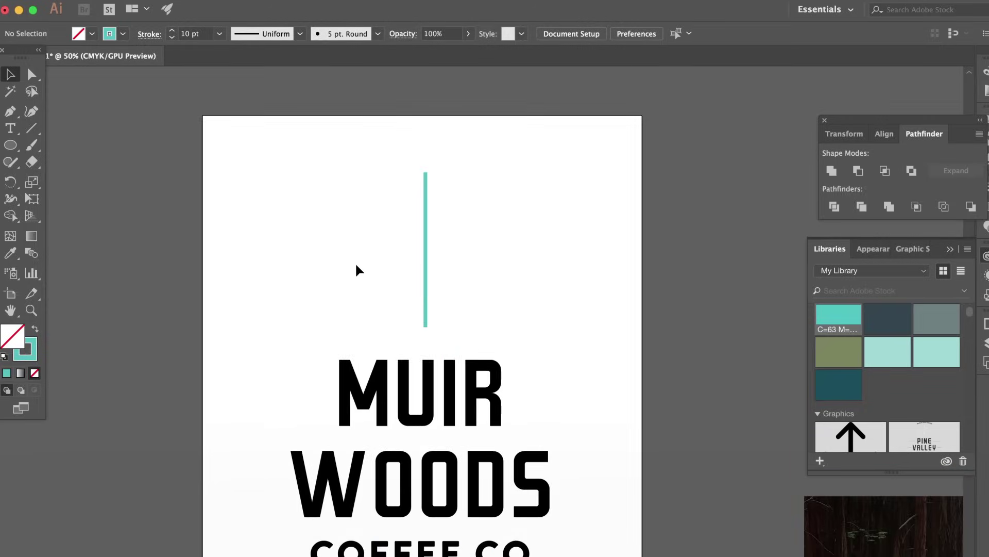
key(super+equal)
drag(325, 209, 346, 270)
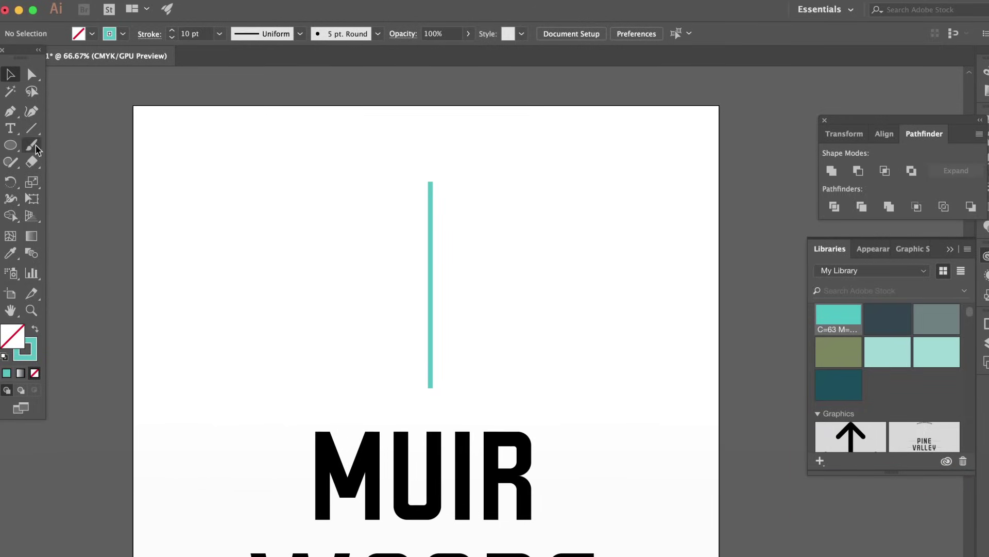
click(10, 111)
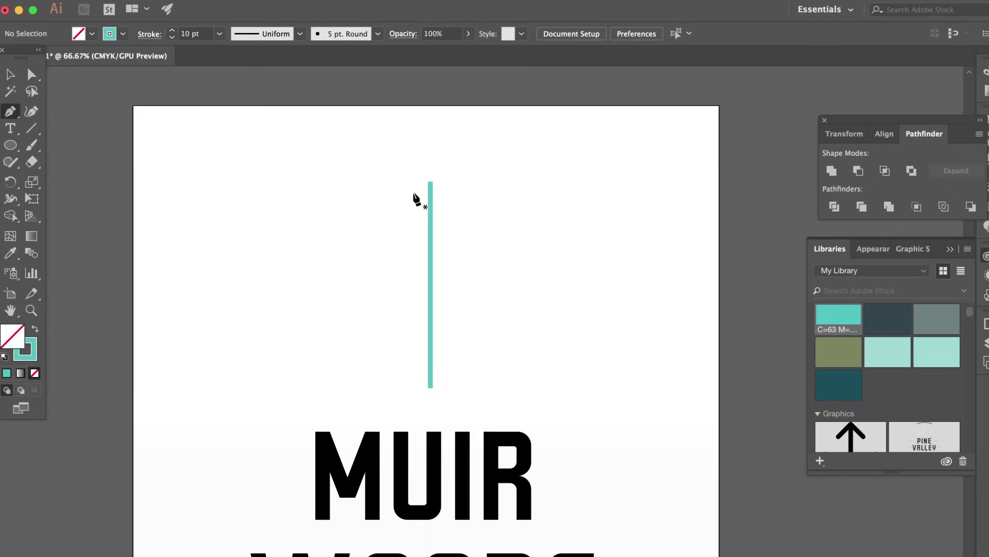
key(super+equal)
drag(418, 165, 443, 269)
key(super+equal)
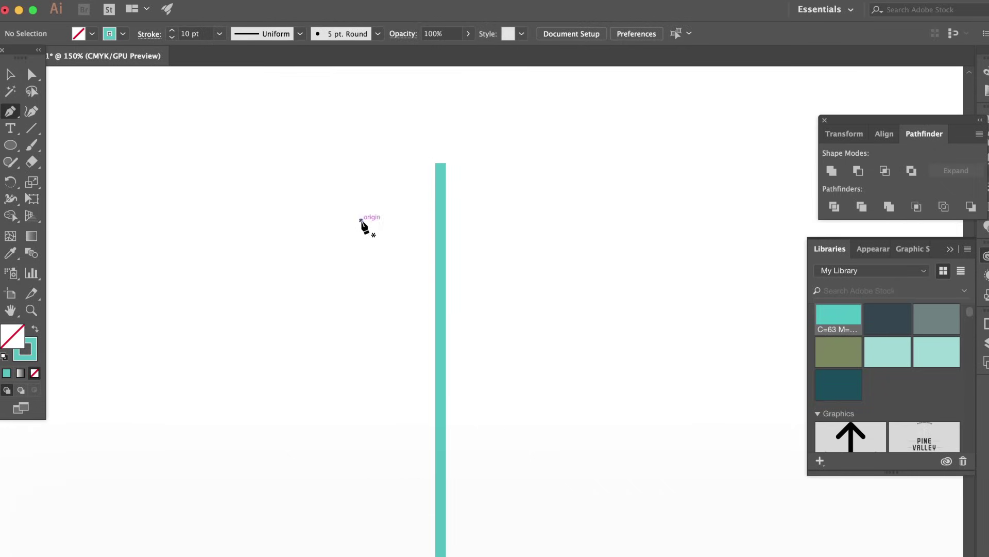
click(361, 220)
drag(426, 177, 436, 138)
Give the arc and trunk line round end caps.
click(9, 75)
click(384, 191)
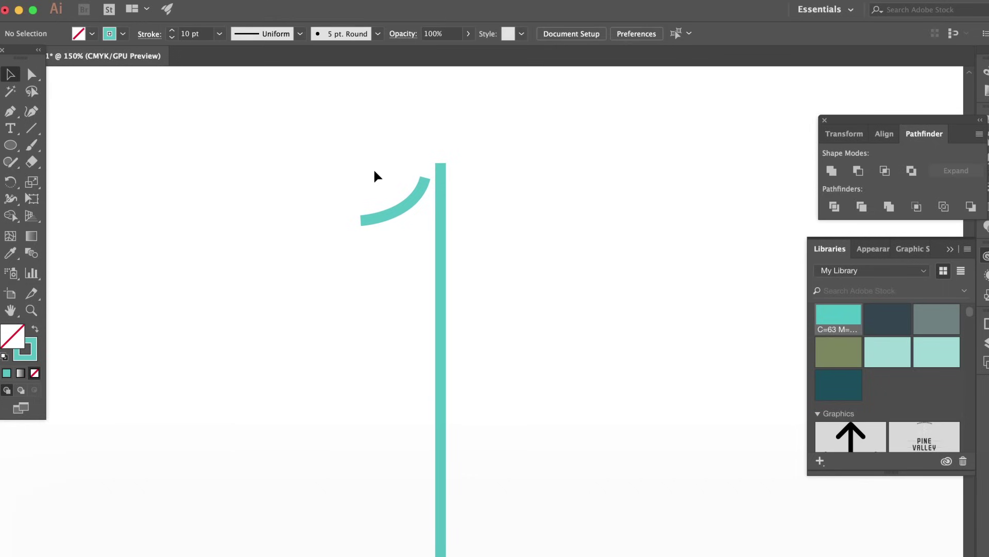
drag(374, 176, 481, 205)
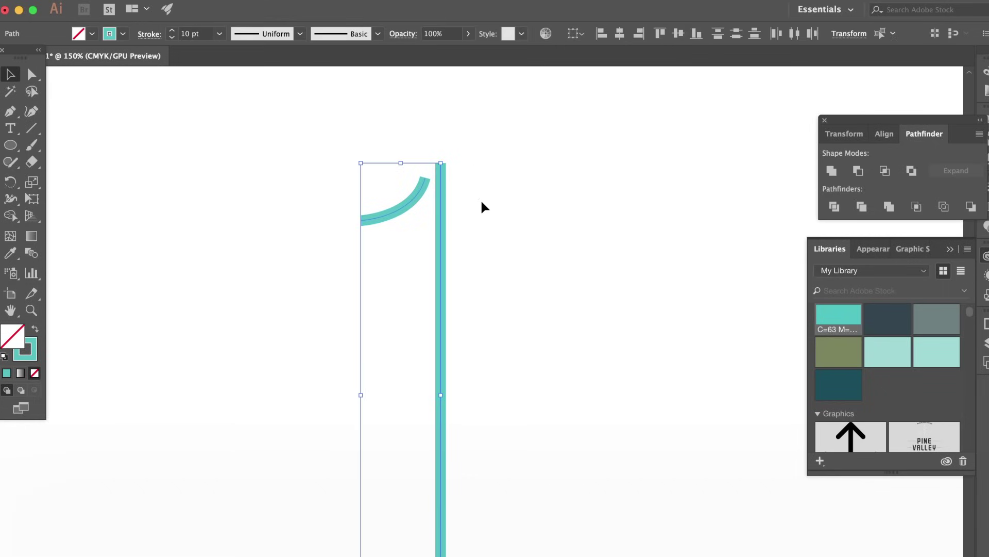
click(148, 34)
click(66, 70)
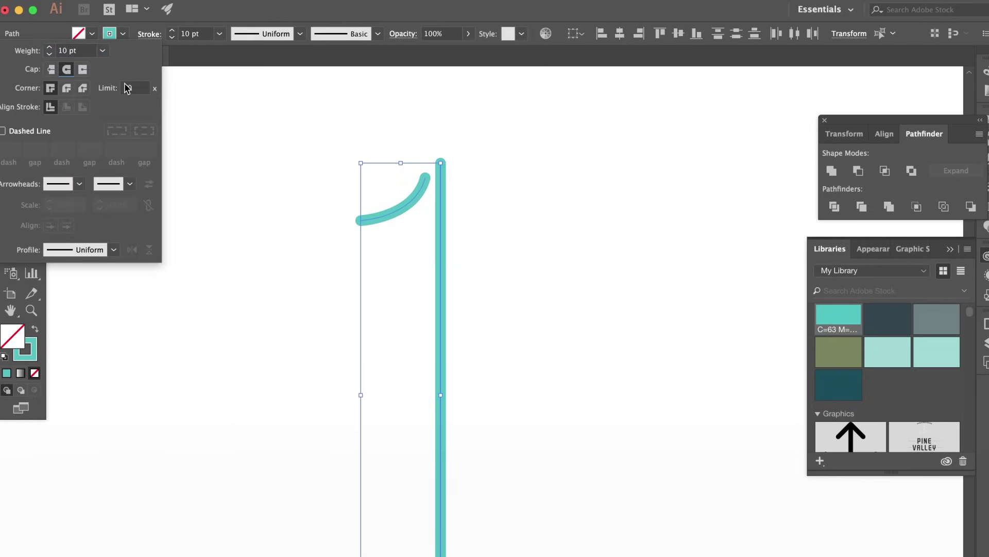
click(319, 123)
click(353, 122)
Reshape the arc's anchors and move it so its top meets the trunk's top.
click(30, 76)
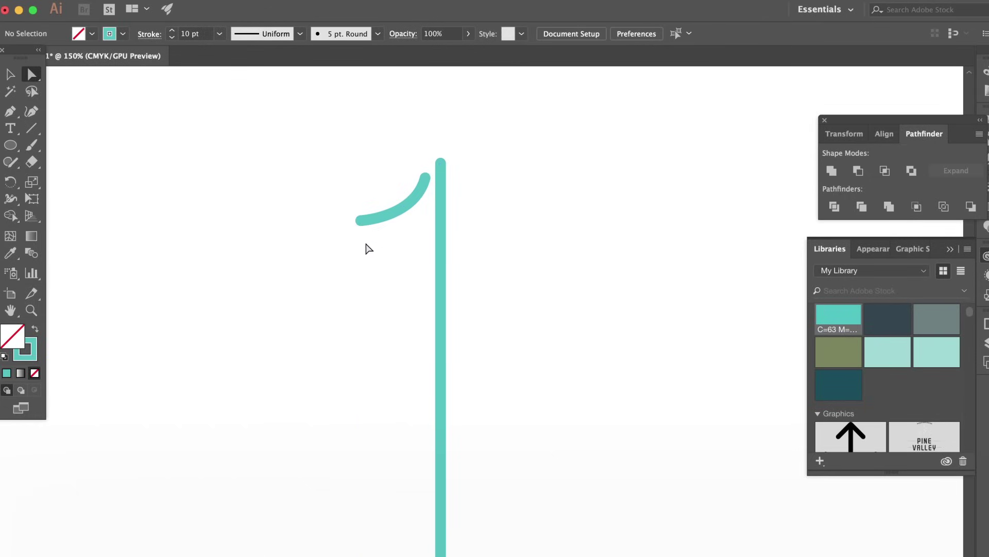
drag(360, 225, 361, 237)
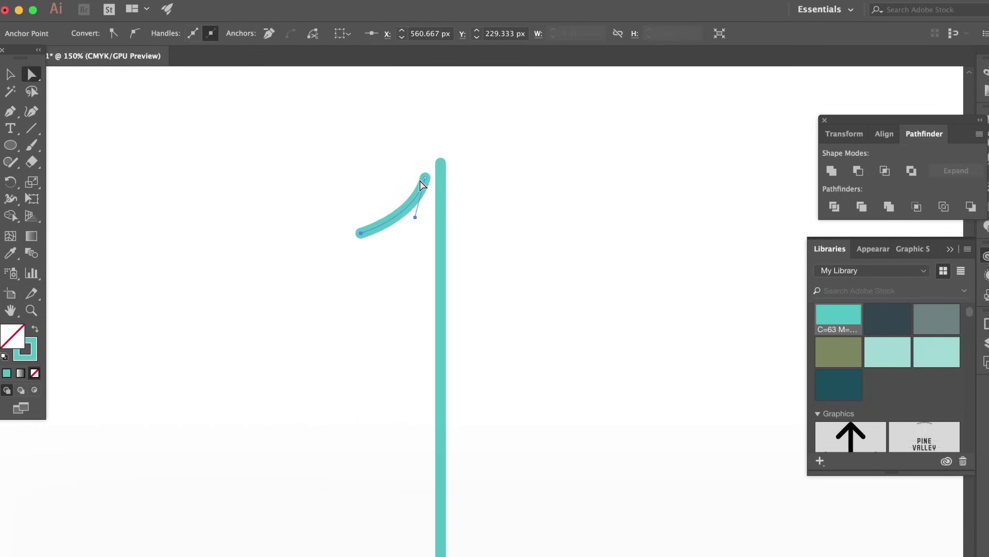
drag(415, 217, 411, 227)
click(12, 75)
click(380, 205)
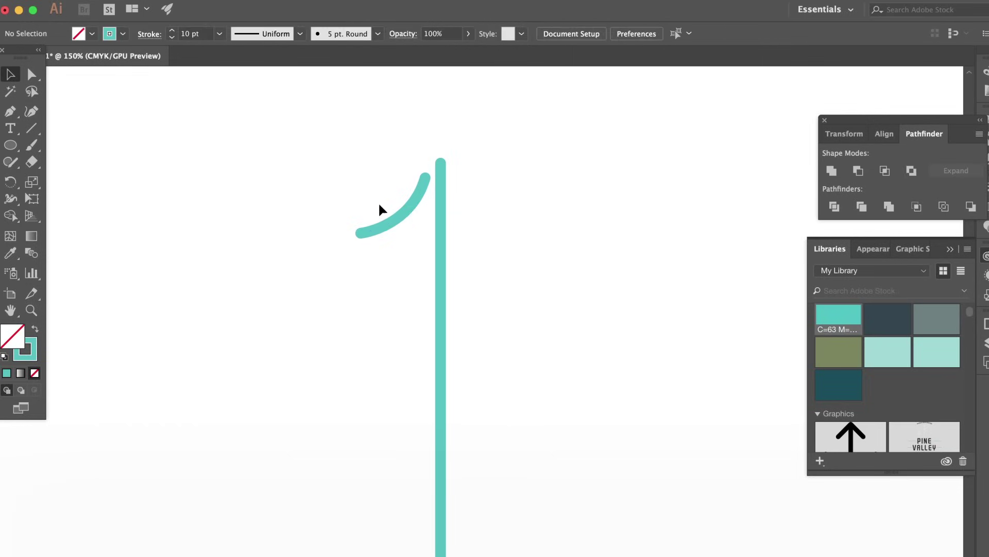
drag(401, 218, 413, 204)
click(346, 175)
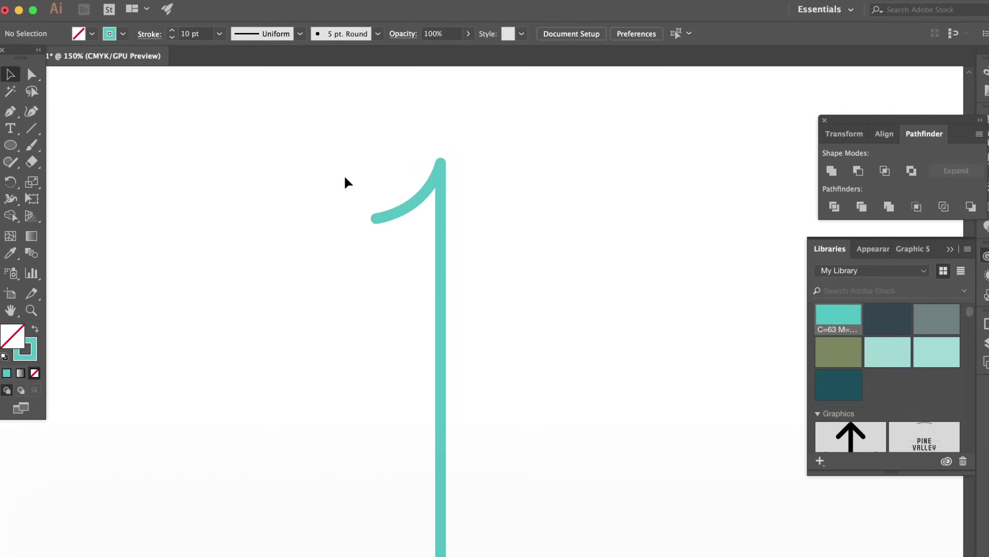
Copy the arc down the trunk with Cmd+D repeats, deleting the extra bottom branch.
click(405, 207)
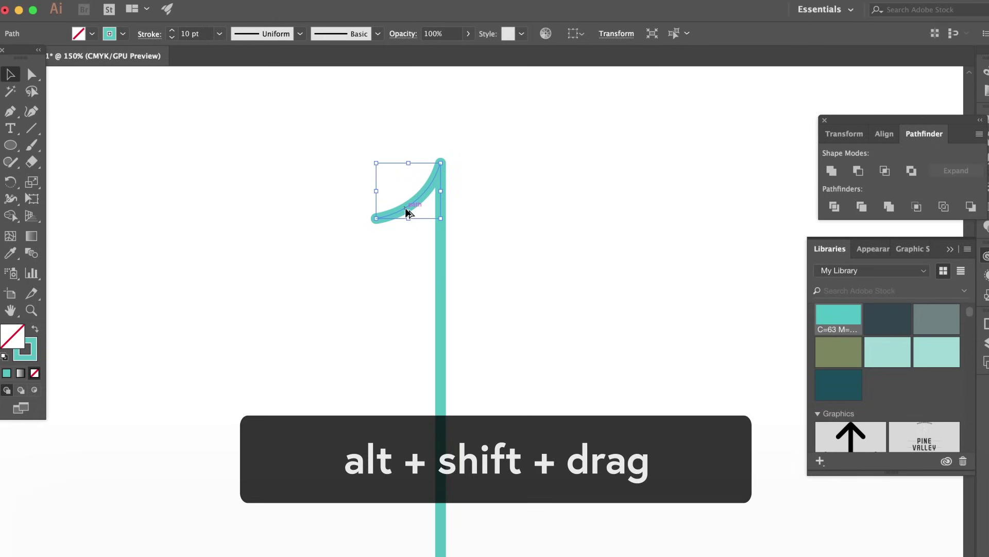
drag(409, 207, 403, 276)
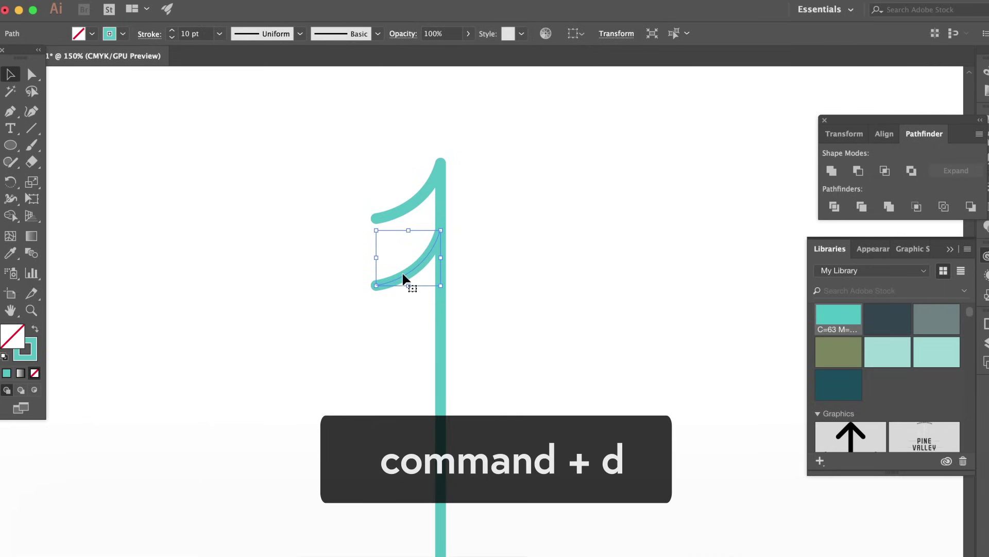
key(super+d)
key(super+d)
key(super+minus)
key(super+d)
key(super+d)
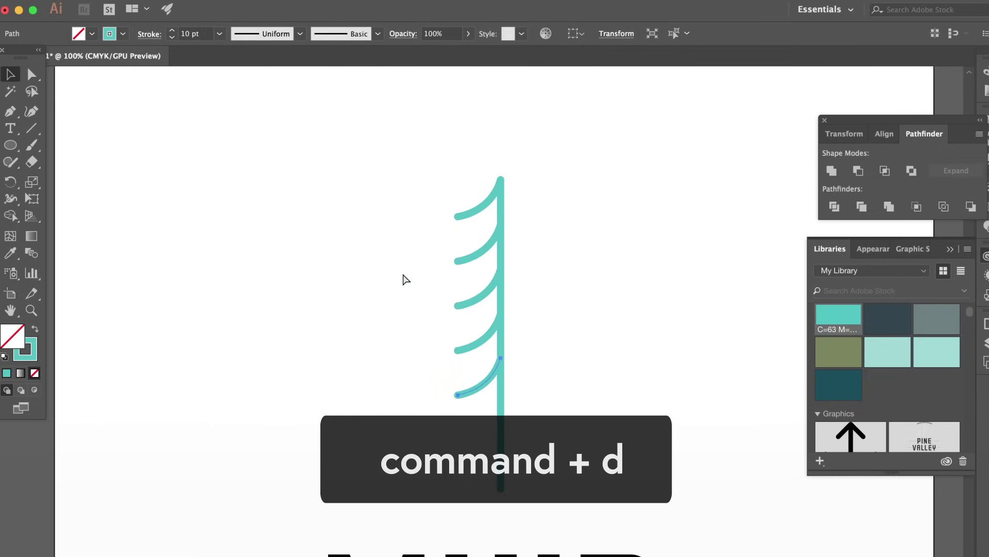
key(Delete)
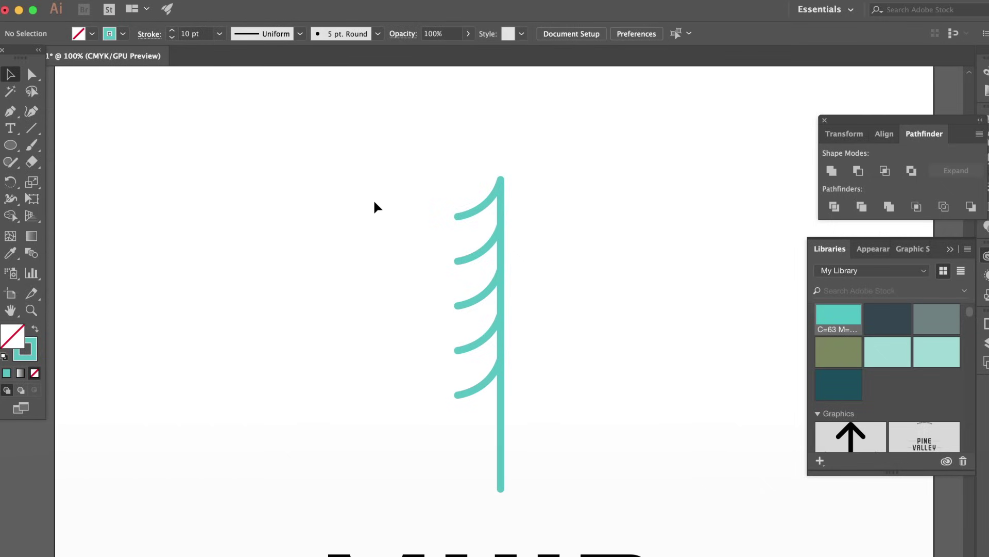
Reflect the branches vertically and move the mirrored copies onto the trunk.
drag(353, 174, 542, 392)
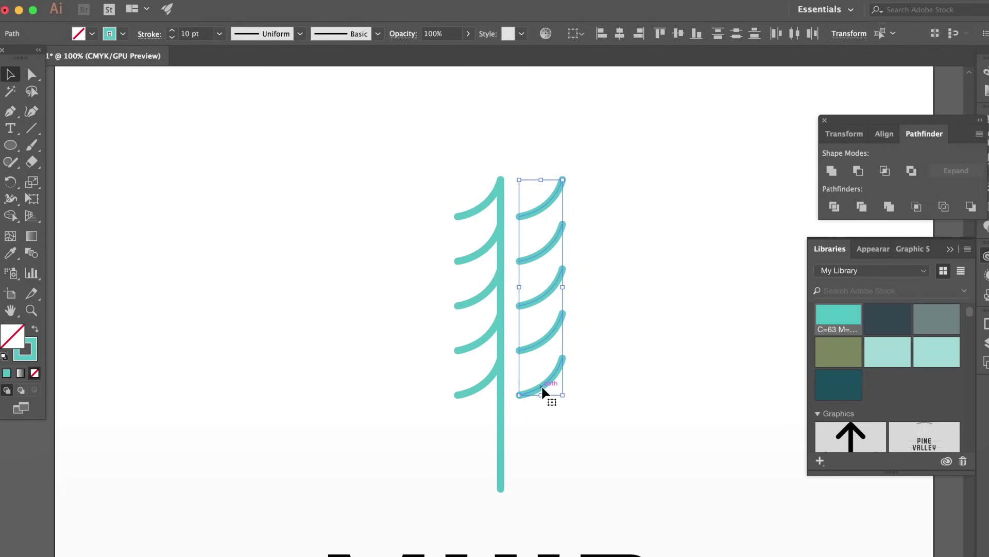
right_click(541, 386)
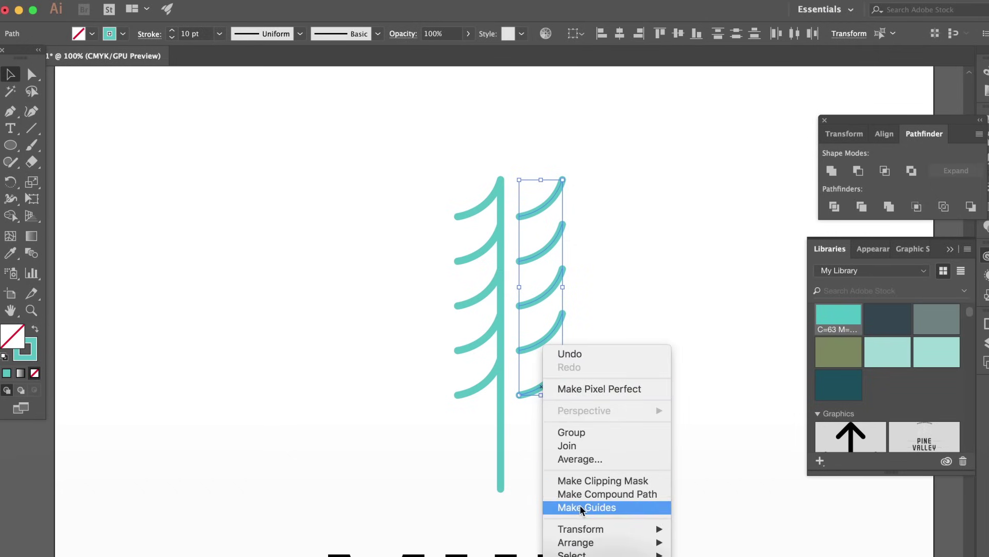
mouse_move(601, 536)
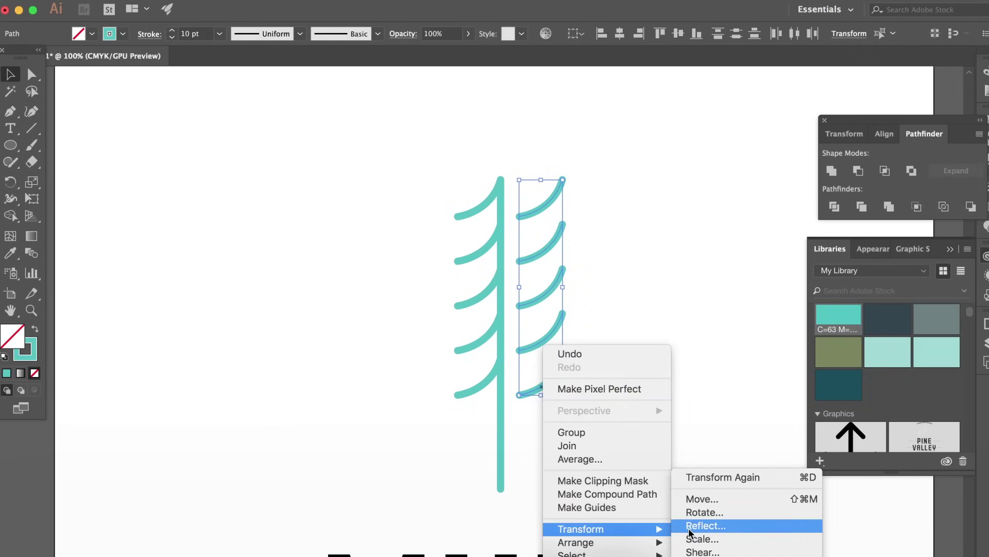
click(690, 529)
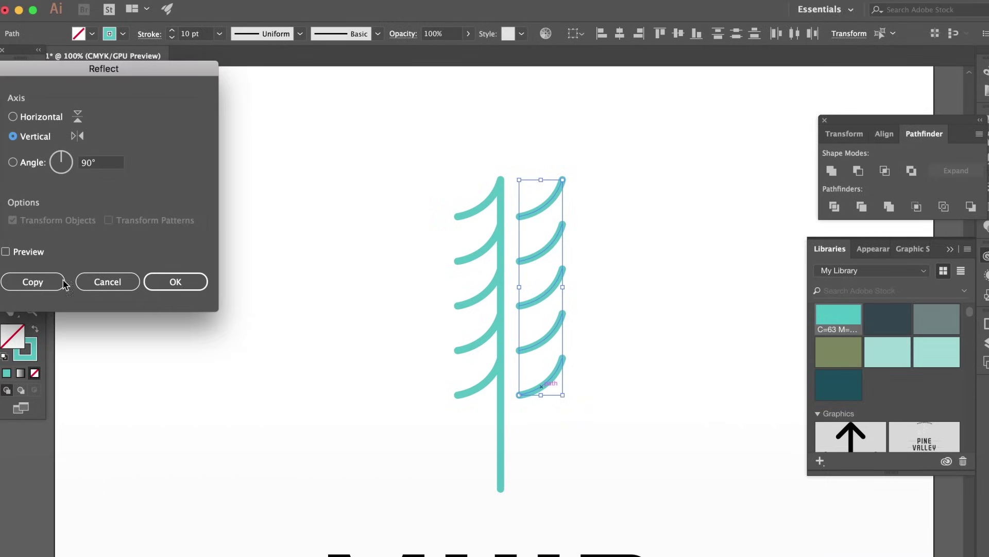
click(6, 251)
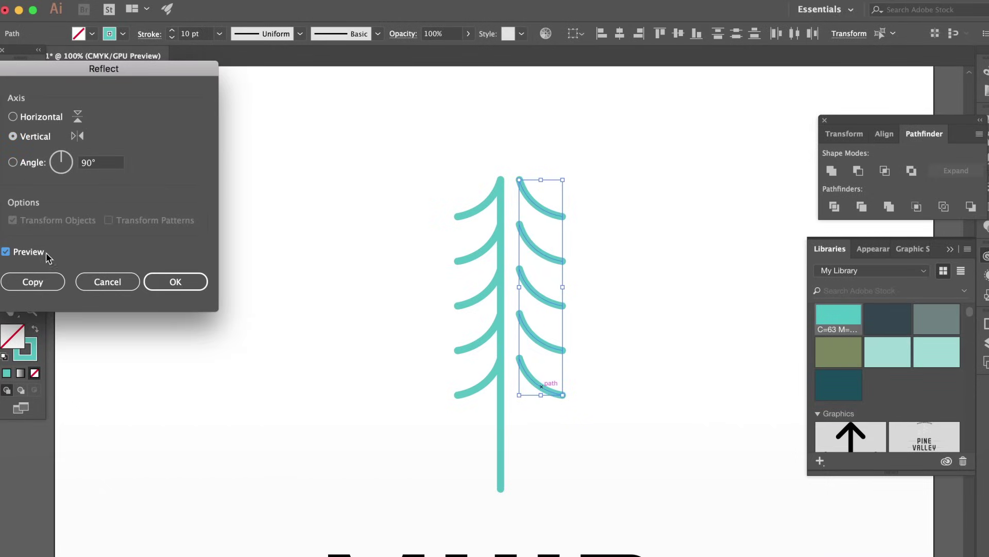
click(176, 282)
drag(542, 295, 523, 294)
click(588, 338)
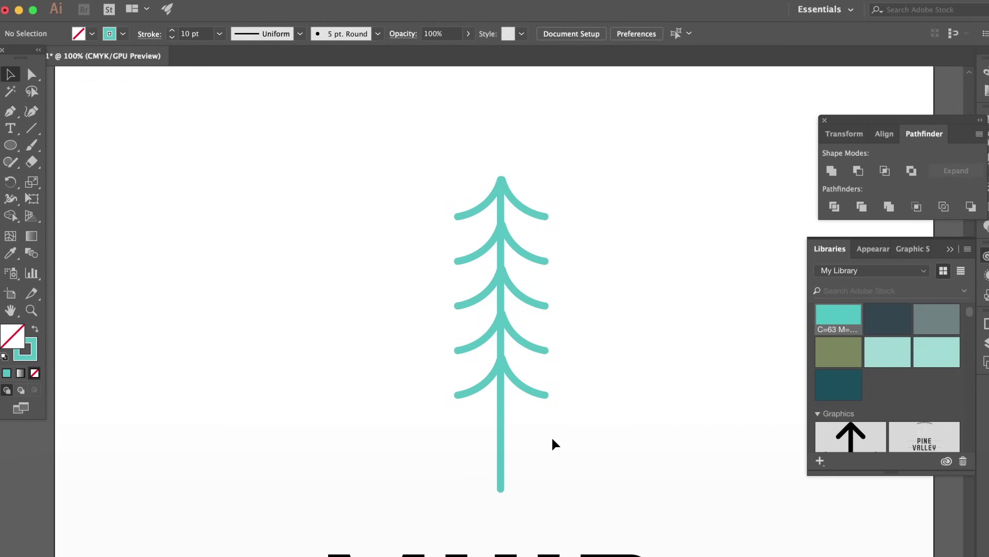
click(538, 393)
Nudge the tree's right branches left so they join the trunk.
key(super+plus)
key(super+plus)
key(Left)
key(Left)
click(605, 412)
key(super+minus)
key(super+minus)
key(super+minus)
Group all the tree's pieces with Object > Group and move the group slightly lower.
scroll(592, 401, down, 5)
drag(385, 151, 539, 372)
click(168, 1)
click(189, 41)
scroll(483, 201, down, 5)
drag(458, 201, 458, 217)
click(564, 209)
drag(564, 209, 553, 265)
Copy the tree to the right and shorten the copy's trunk with Direct Selection.
drag(446, 309, 539, 308)
click(561, 356)
key(a)
drag(535, 354, 512, 365)
key(super+z)
drag(535, 354, 538, 321)
click(567, 327)
click(10, 75)
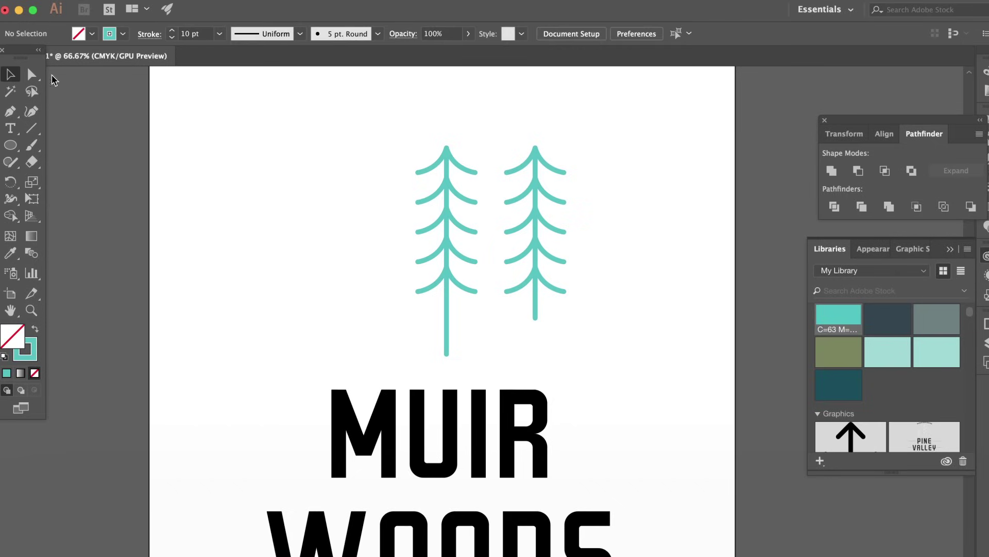
Align the right tree's trunk bottom with the tall centre tree.
click(559, 289)
double_click(523, 285)
click(596, 305)
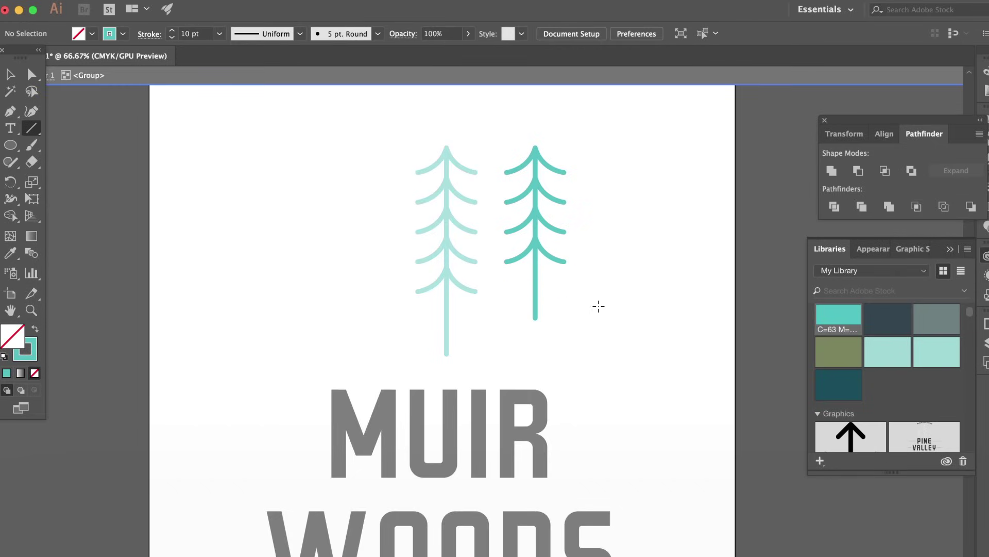
double_click(570, 140)
click(534, 235)
drag(535, 237, 536, 277)
click(602, 212)
Copy the small tree to the left side of the tall tree and zoom out.
scroll(601, 212, left, 3)
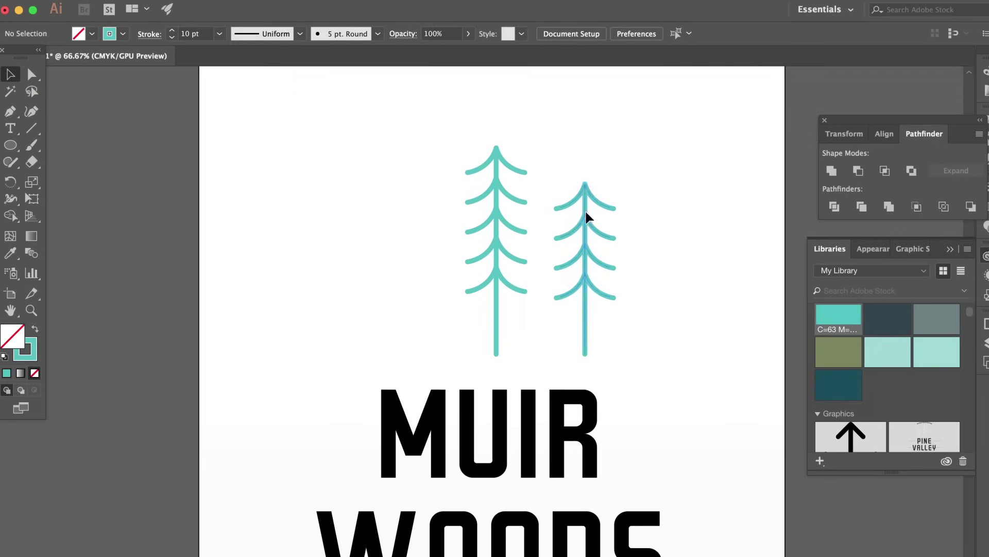
drag(586, 216, 408, 219)
click(637, 163)
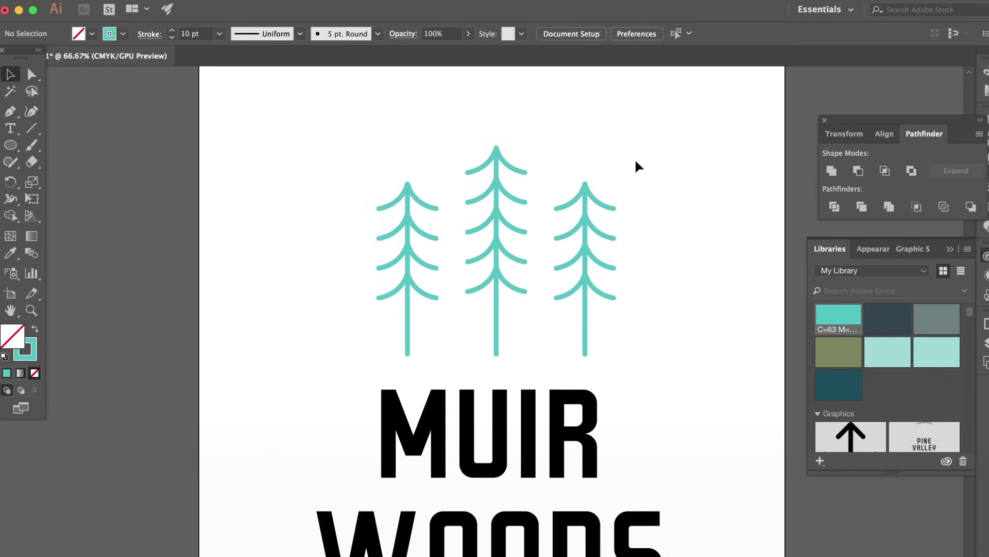
drag(677, 213, 658, 175)
key(super+minus)
drag(669, 277, 661, 211)
key(super+minus)
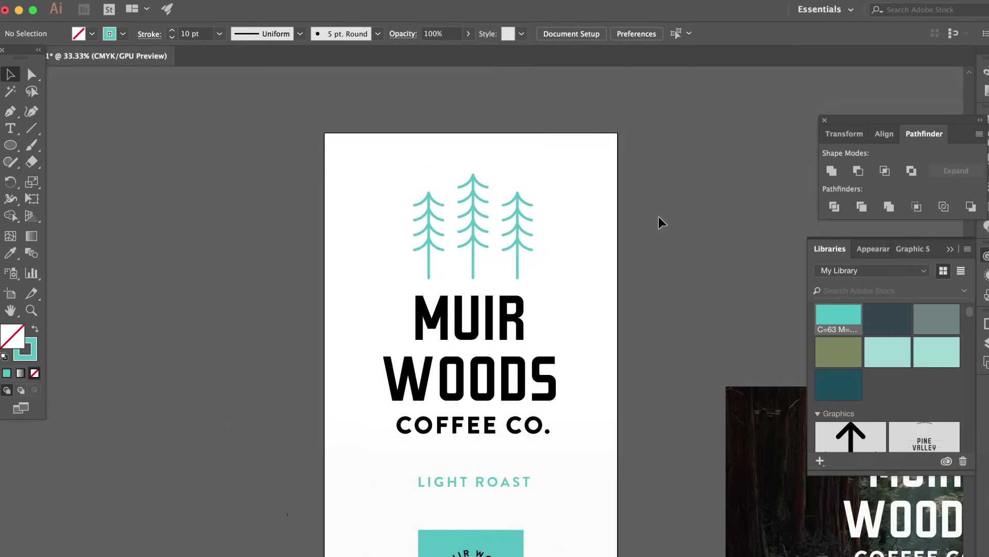
scroll(658, 217, down, 2)
key(super+minus)
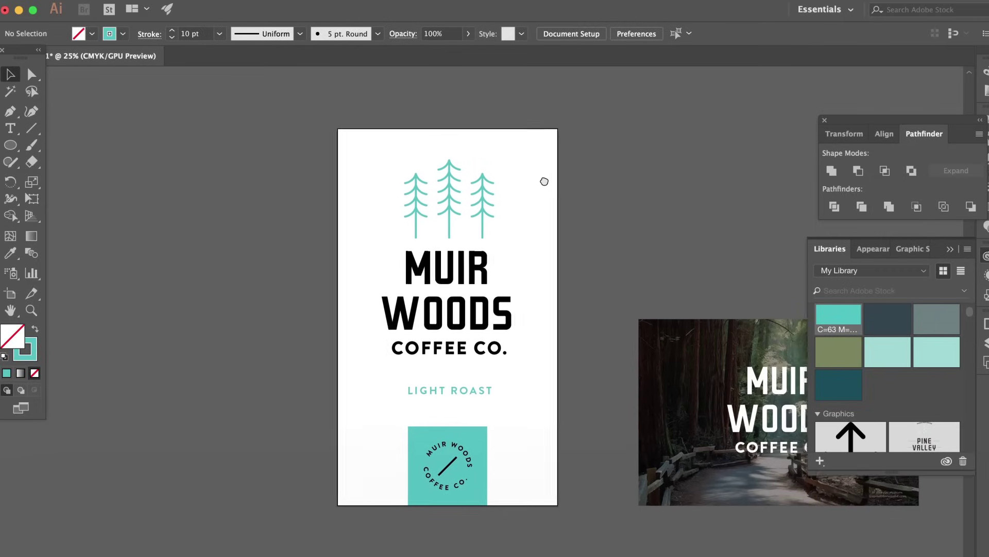
Nudge the three trees up slightly, then move the trees and title lower together.
scroll(547, 190, down, 1)
drag(383, 144, 521, 218)
key(Up)
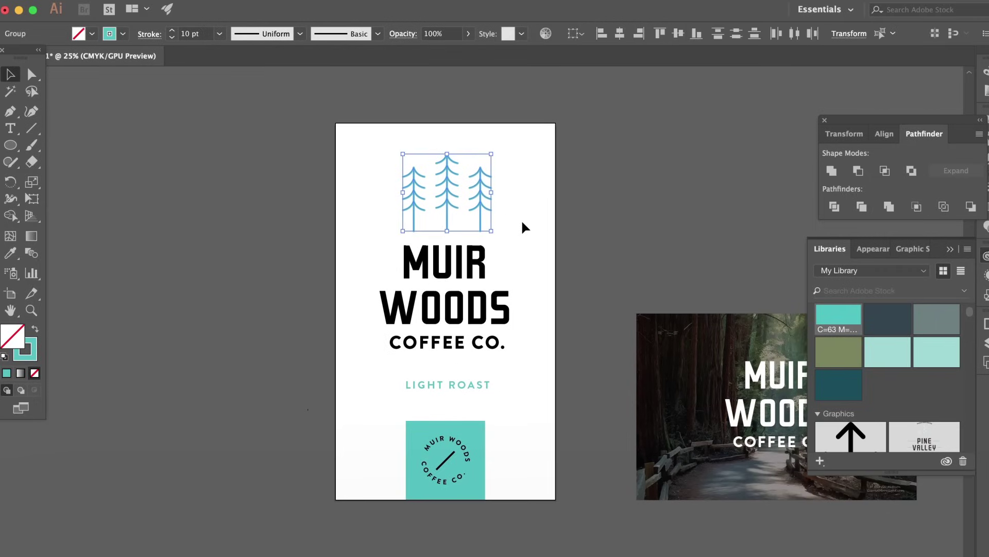
click(522, 230)
drag(320, 137, 536, 356)
drag(465, 274, 465, 282)
Drag LIGHT ROAST slightly lower and reselect it.
drag(468, 382, 468, 391)
click(517, 376)
scroll(521, 364, right, 2)
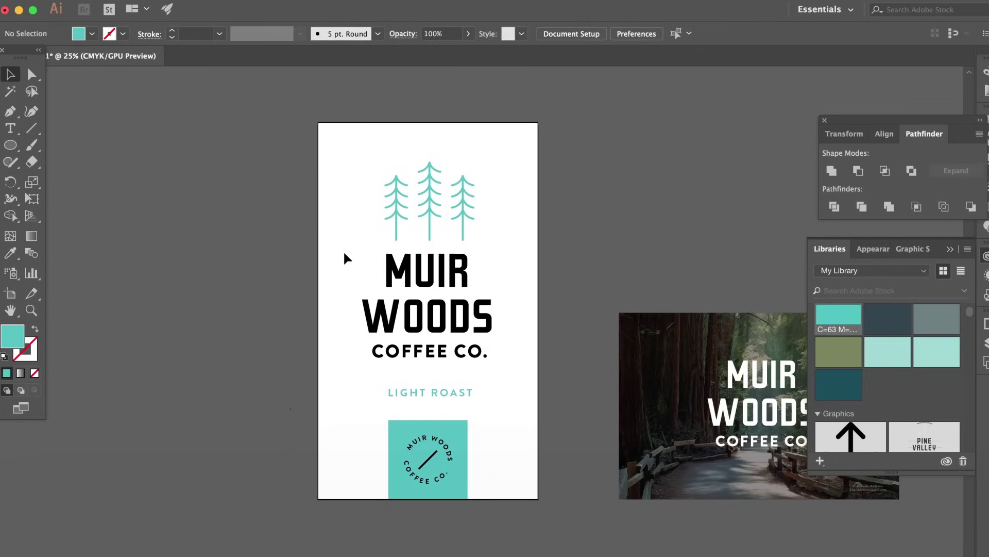
drag(331, 175, 340, 219)
key(super+equal)
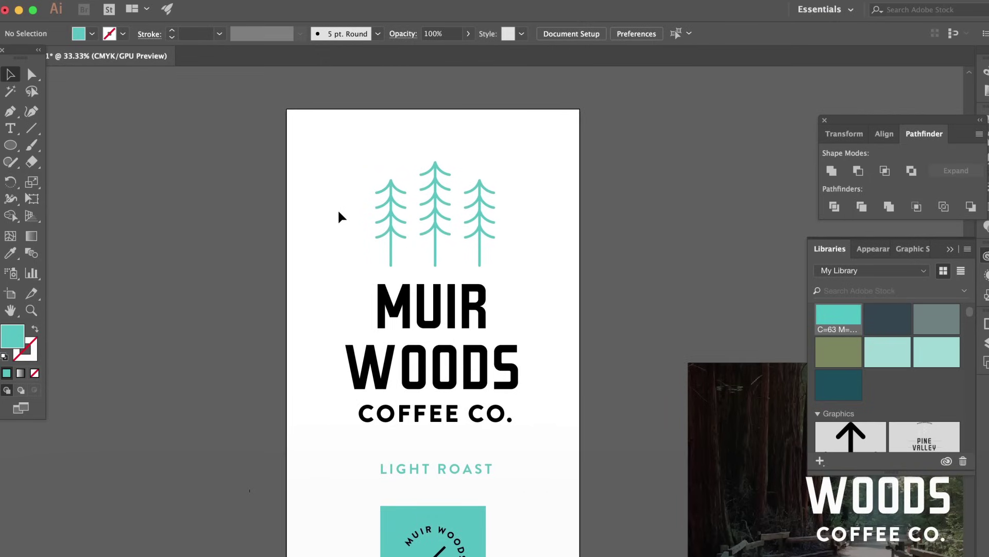
click(449, 473)
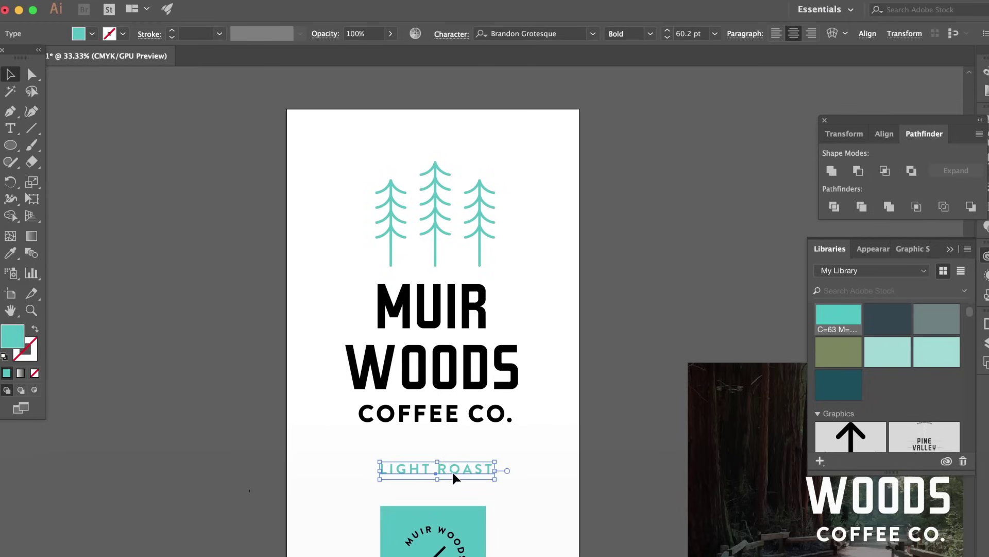
Copy LIGHT ROAST above the trees, retype it as 'WHOLE BEAN COFFEE', and fill it black.
drag(453, 472, 429, 139)
double_click(429, 139)
key(super+a)
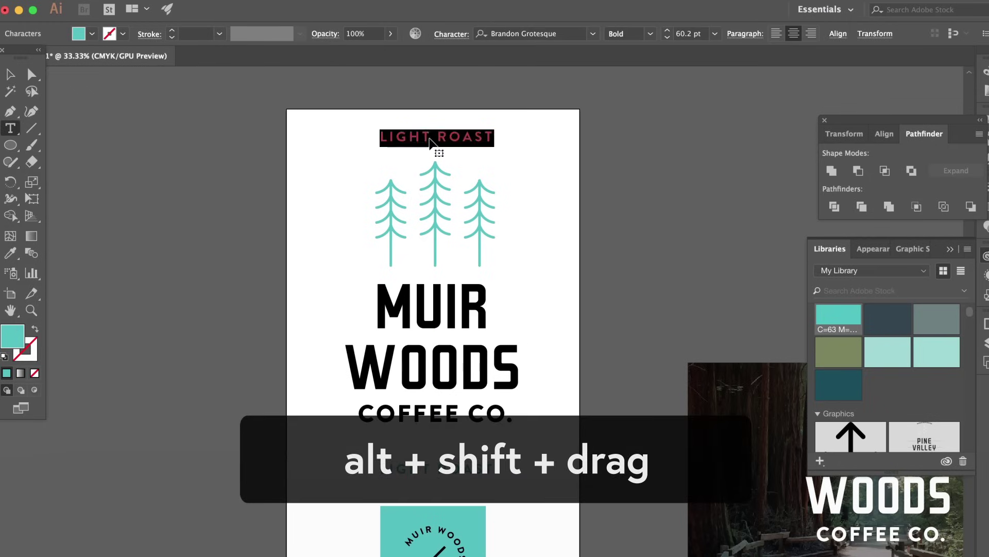
text(WHOLE BEAN)
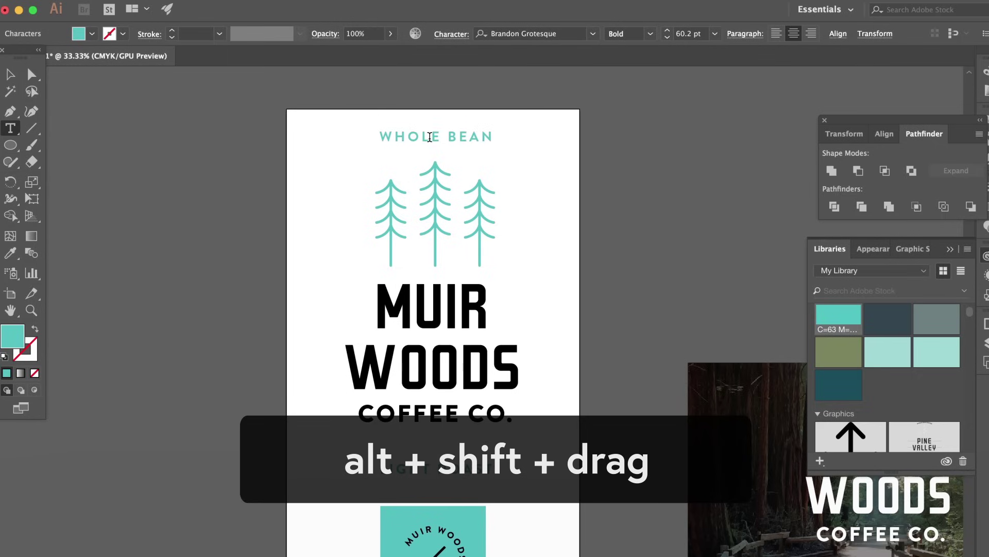
text( COFFEE)
key(Escape)
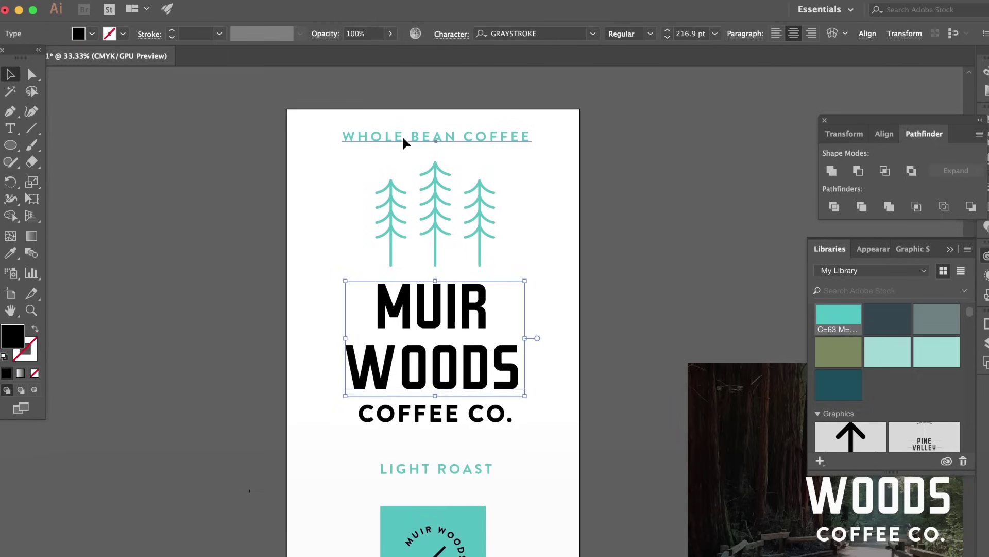
click(92, 34)
click(29, 60)
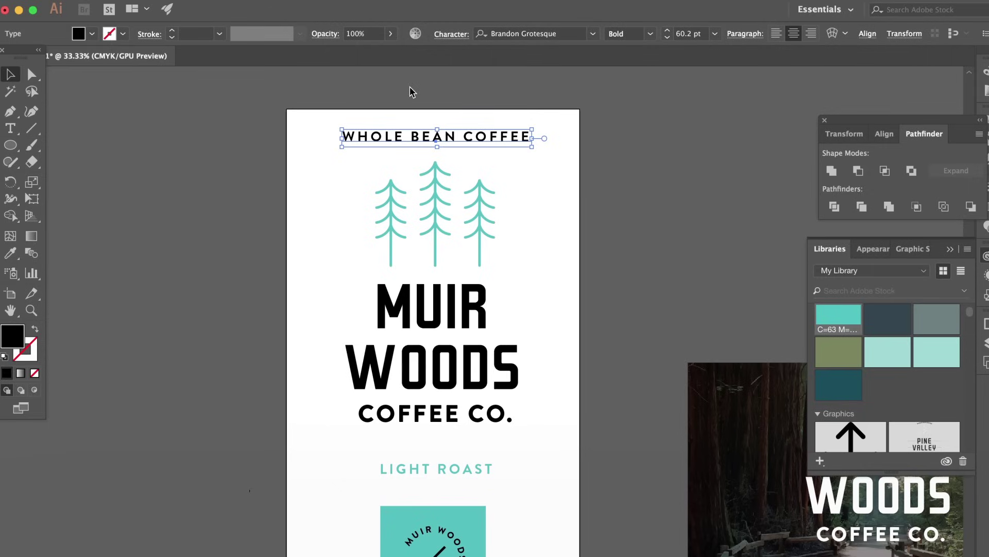
Shrink WHOLE BEAN COFFEE and apply an Arc warp with 20% bend.
drag(533, 138, 511, 138)
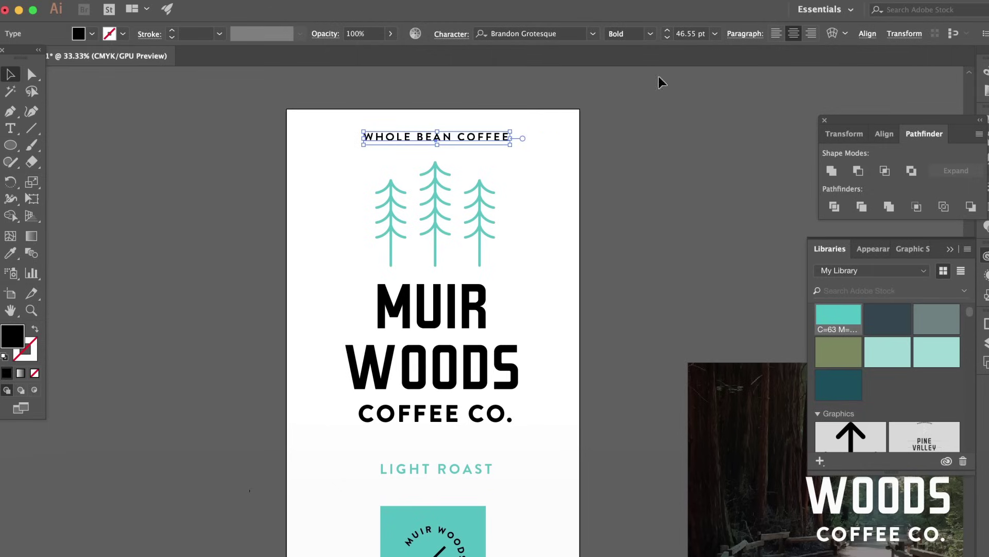
click(831, 34)
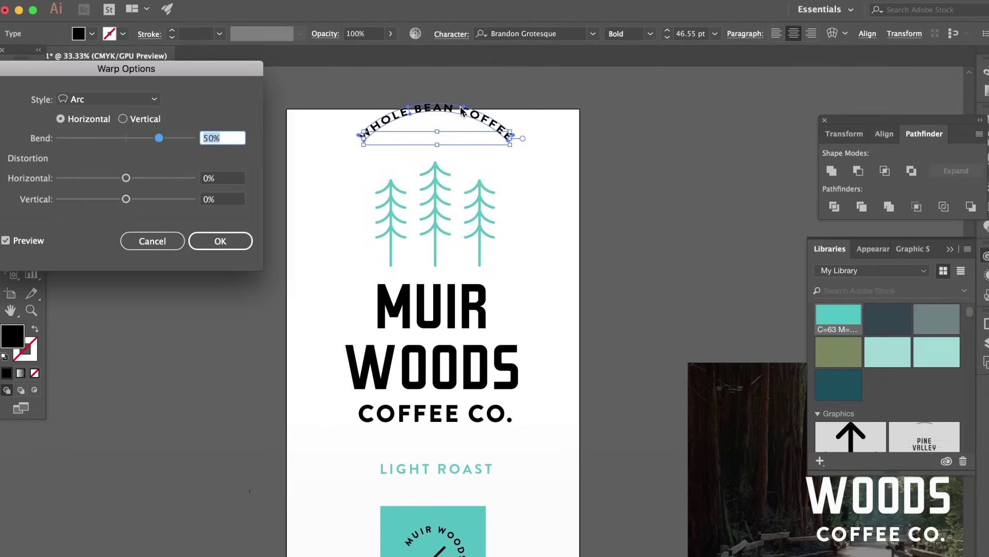
drag(159, 138, 139, 140)
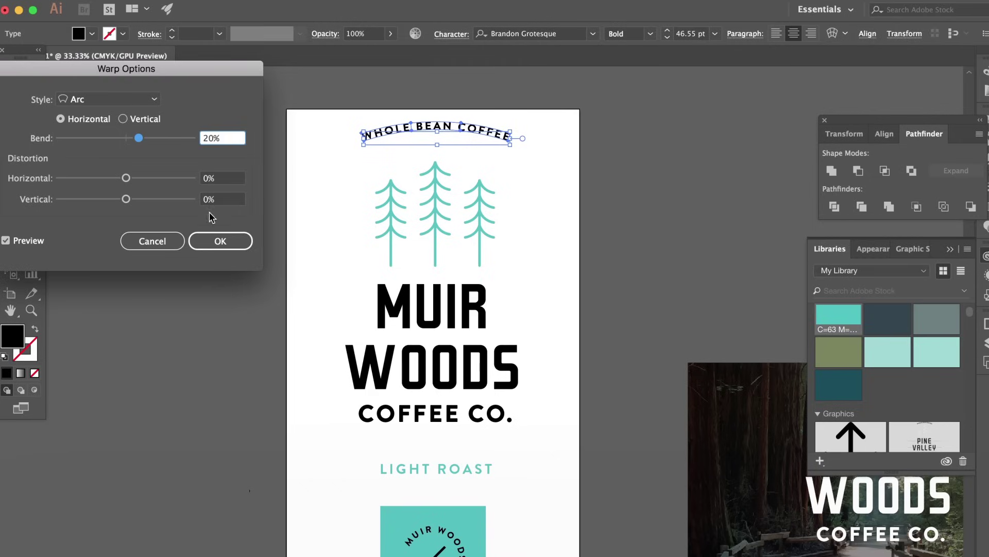
click(236, 231)
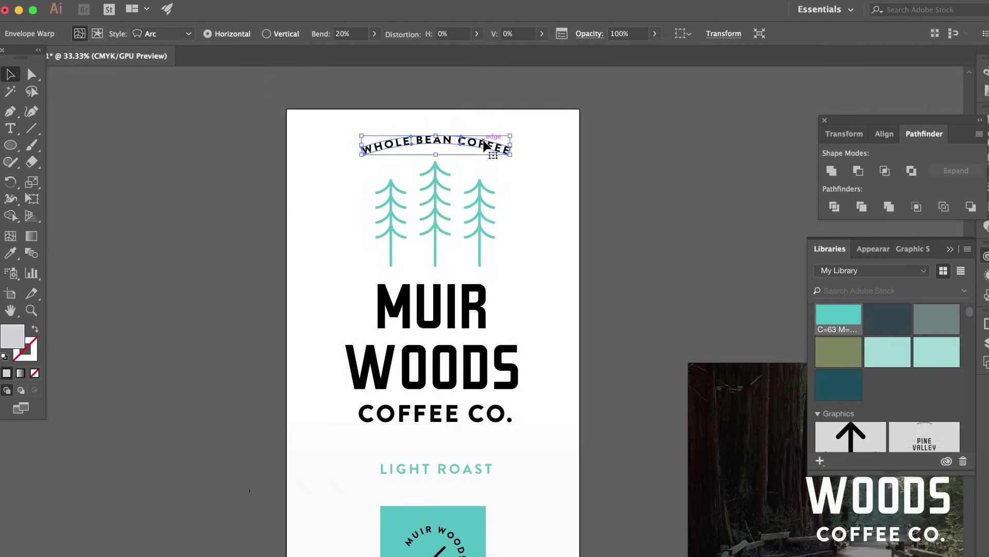
click(550, 143)
drag(549, 143, 535, 119)
Check the MUIR WOODS COFFEE CO. title and three-tree group by selecting each.
scroll(534, 134, down, 2)
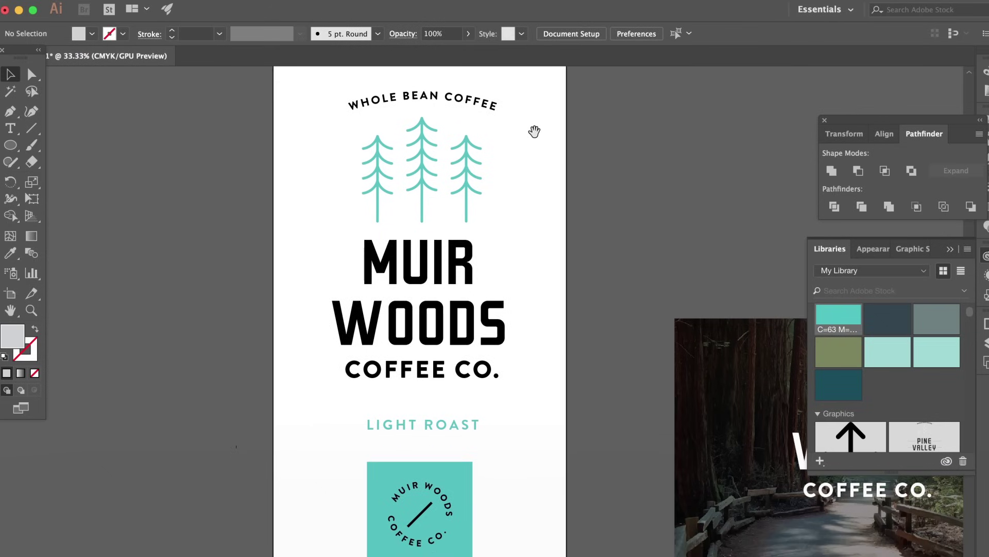
click(453, 322)
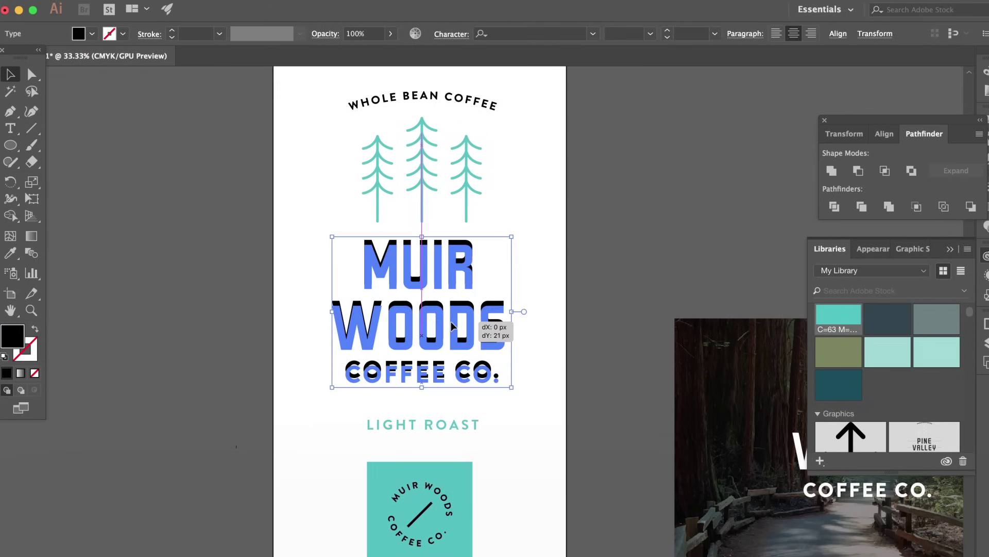
click(548, 310)
drag(534, 292, 553, 283)
scroll(549, 283, up, 2)
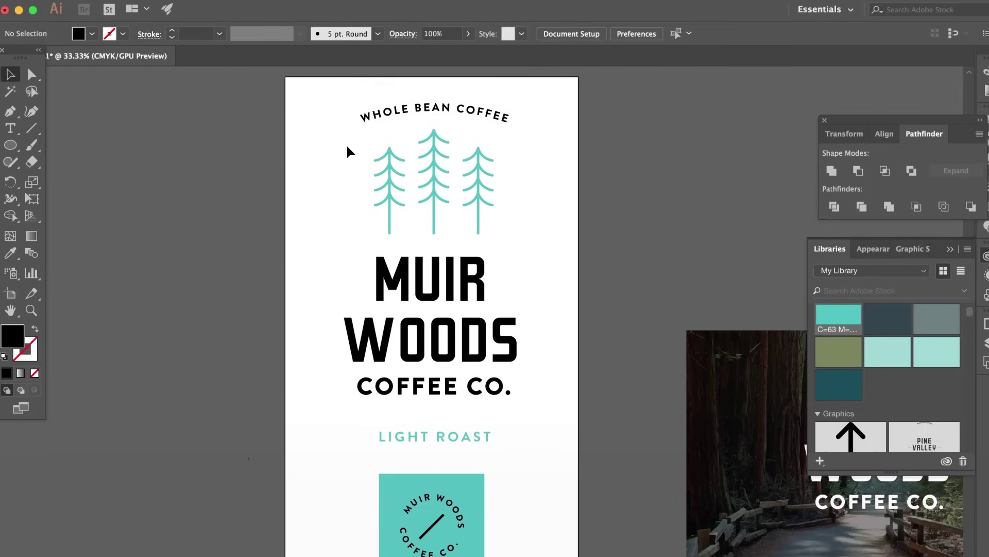
drag(347, 151, 530, 236)
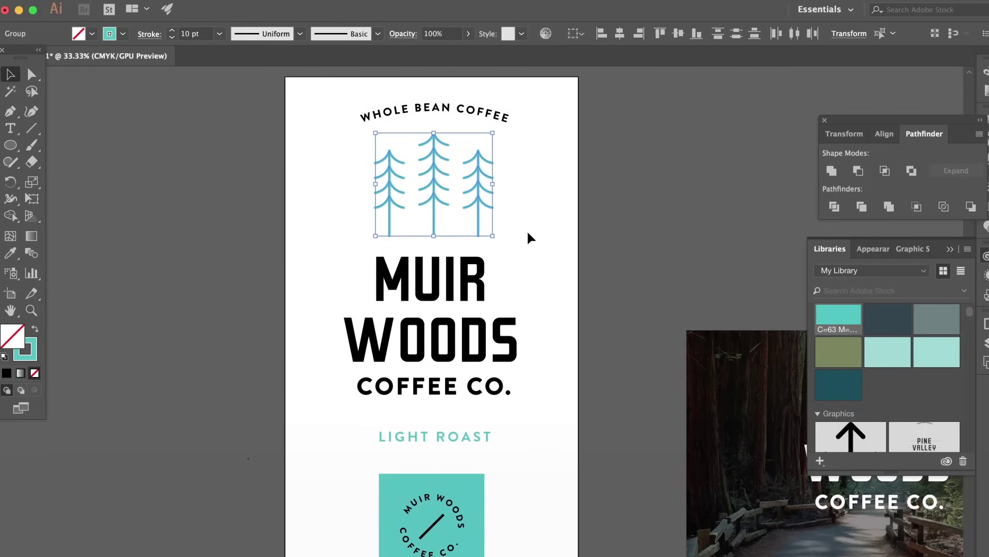
click(546, 244)
scroll(549, 229, down, 2)
Nudge LIGHT ROAST up two arrow-key steps toward COFFEE CO.
click(450, 412)
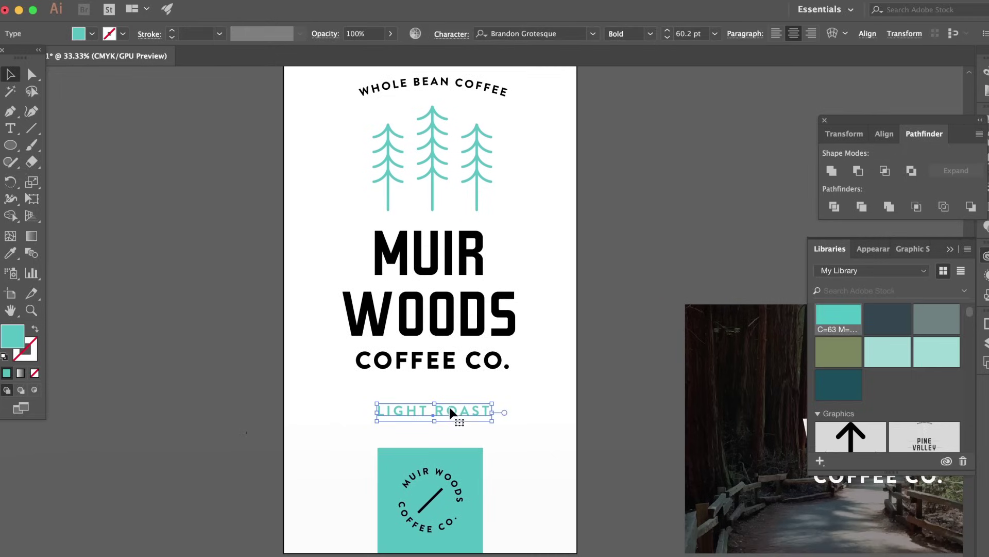
key(Up)
key(Up)
key(Up)
key(Up)
key(Up)
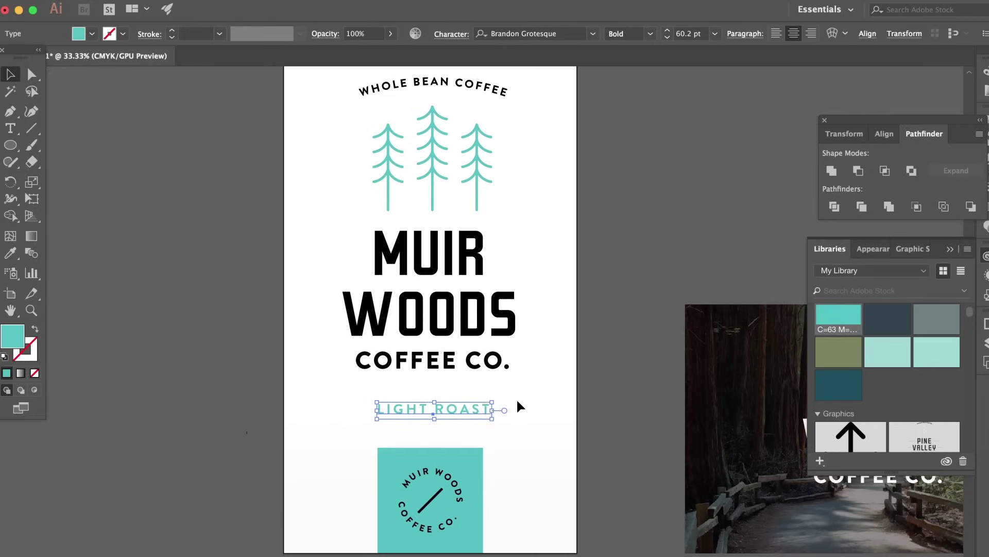
key(Up)
key(Up)
key(Up)
key(Up)
key(Up)
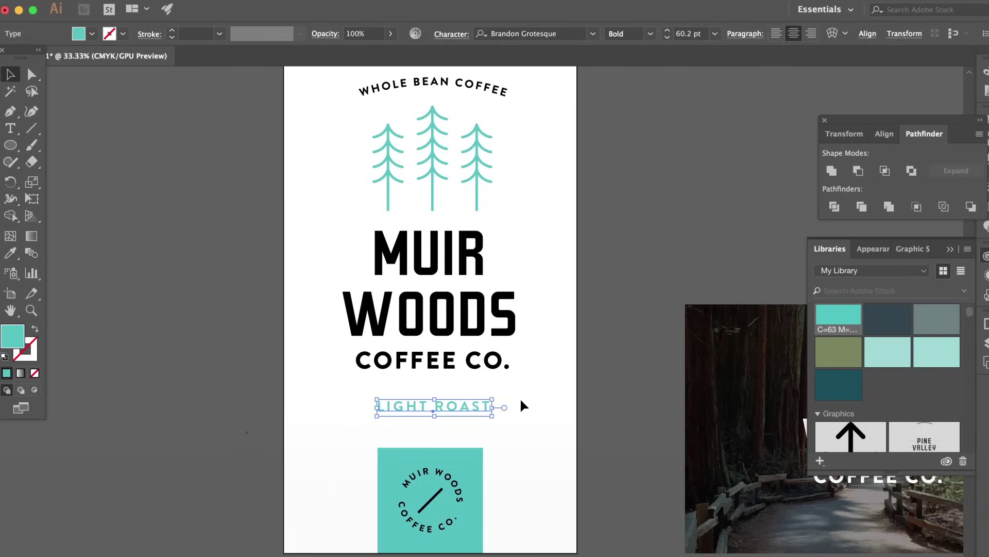
click(523, 406)
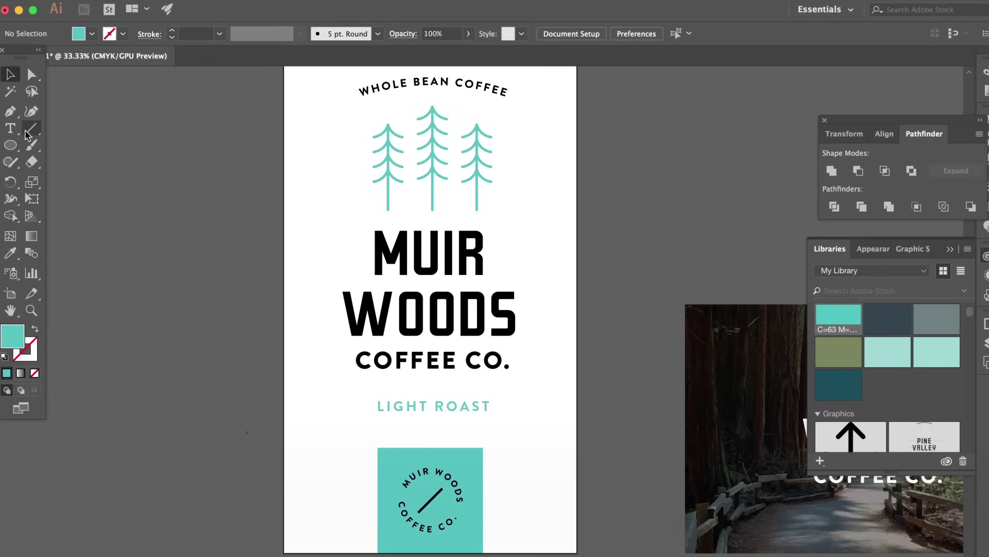
click(11, 111)
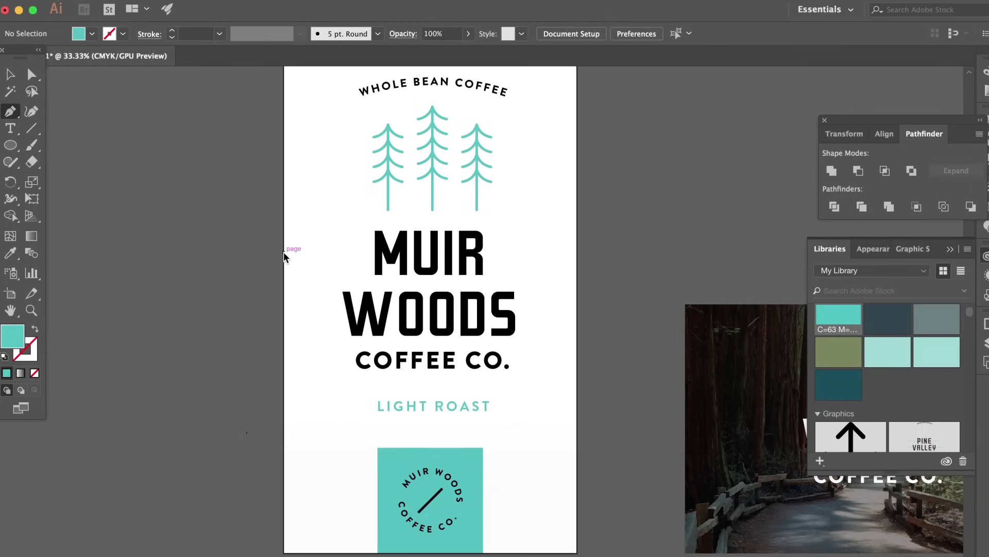
Draw a line from the label's left edge to MUIR and eyedropper the trees' teal stroke.
click(284, 251)
click(359, 251)
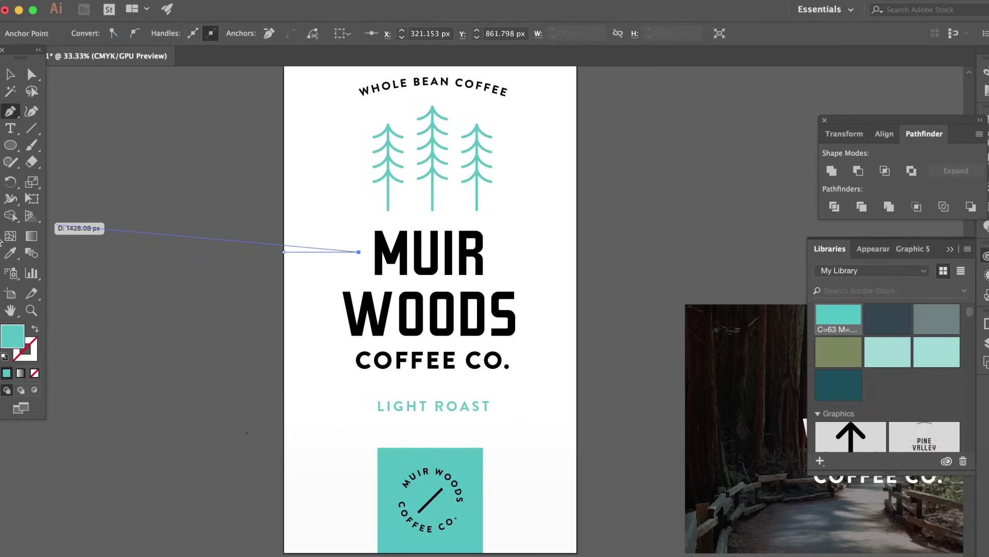
key(i)
click(388, 190)
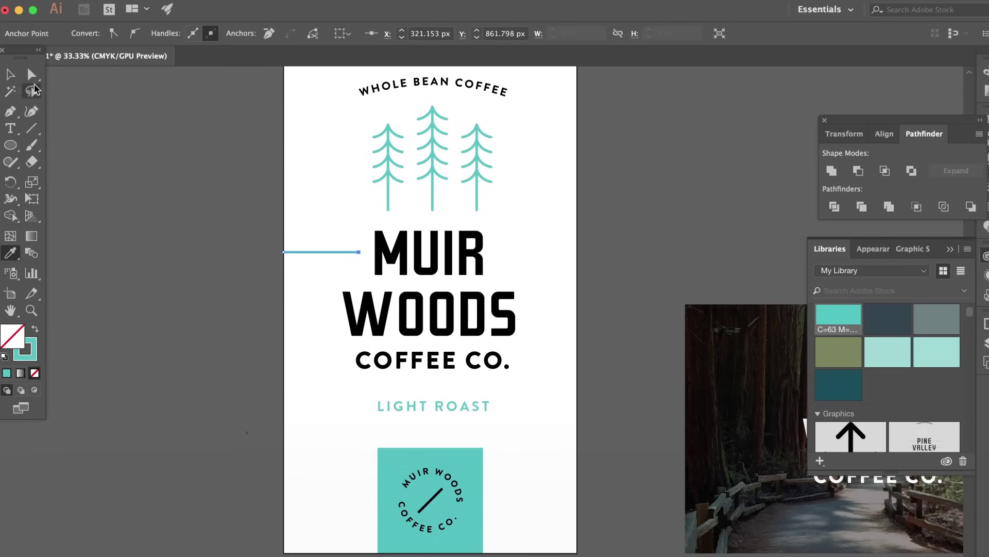
click(11, 74)
click(248, 142)
drag(318, 177, 284, 208)
Duplicate the teal line to the right side of MUIR.
click(288, 285)
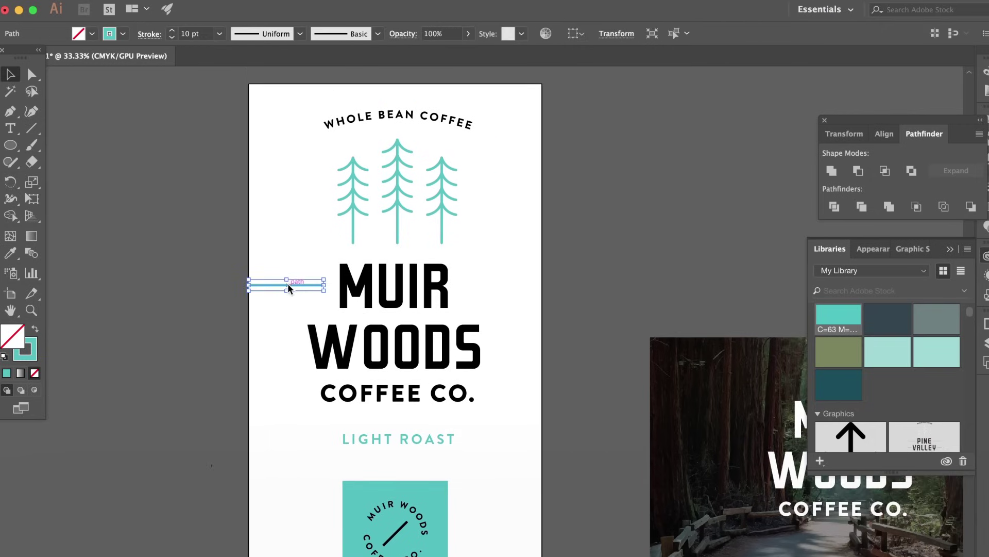
drag(291, 285, 295, 286)
key(super+z)
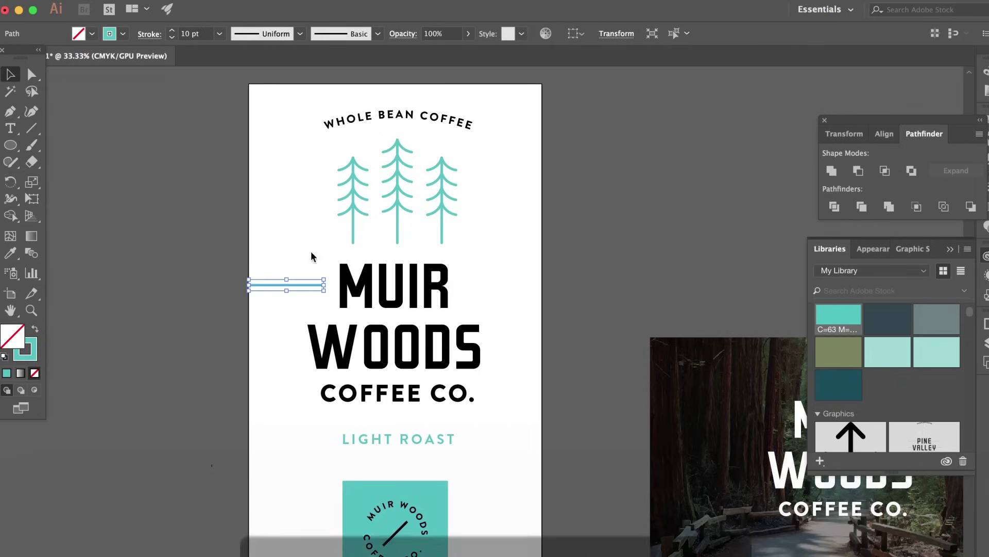
click(312, 254)
click(298, 288)
drag(293, 290, 511, 290)
click(520, 340)
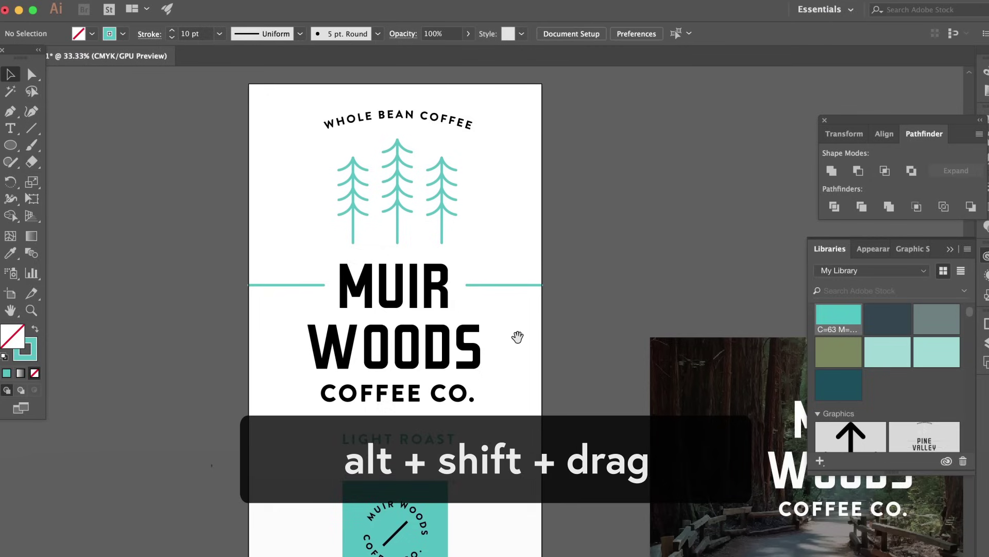
Copy both MUIR rules down beside WOODS.
scroll(520, 309, down, 3)
click(498, 249)
shift+click(305, 249)
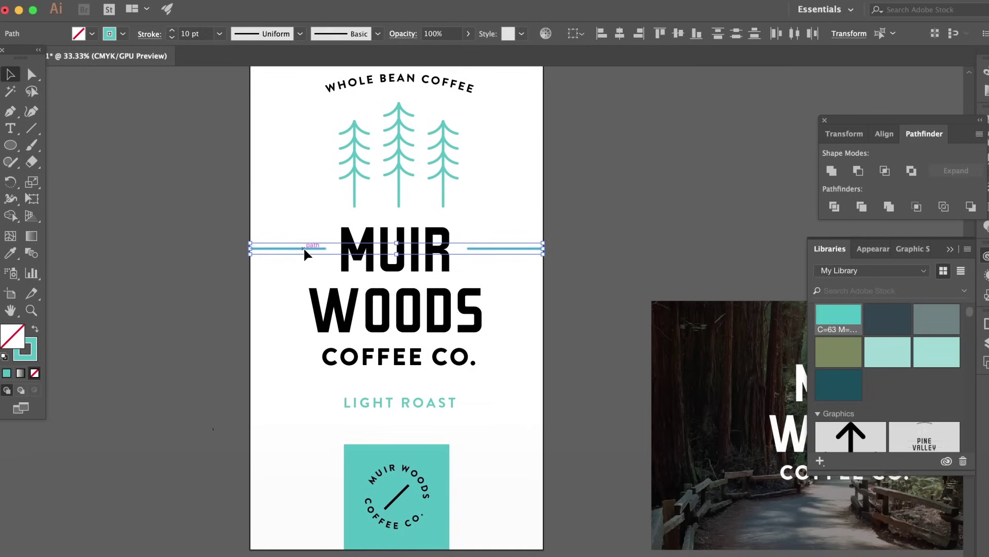
drag(306, 253, 300, 311)
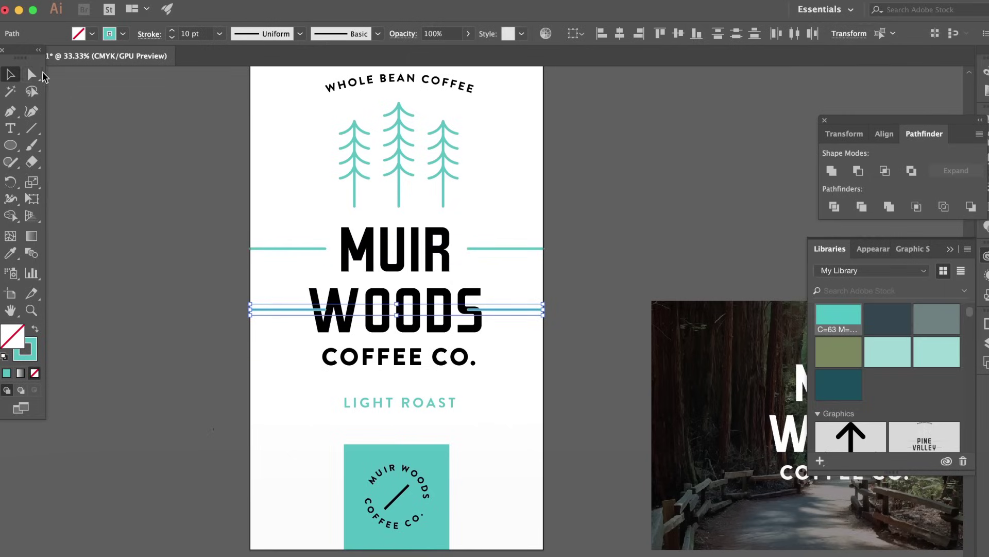
Shorten the inner ends of both WOODS rules to leave gaps around the word.
click(32, 74)
click(287, 281)
click(470, 311)
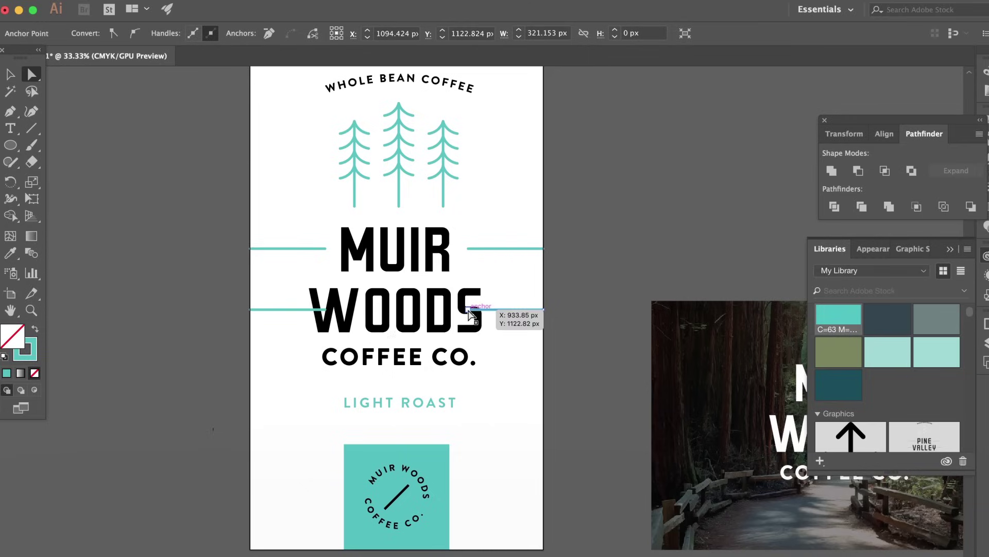
drag(470, 311, 498, 310)
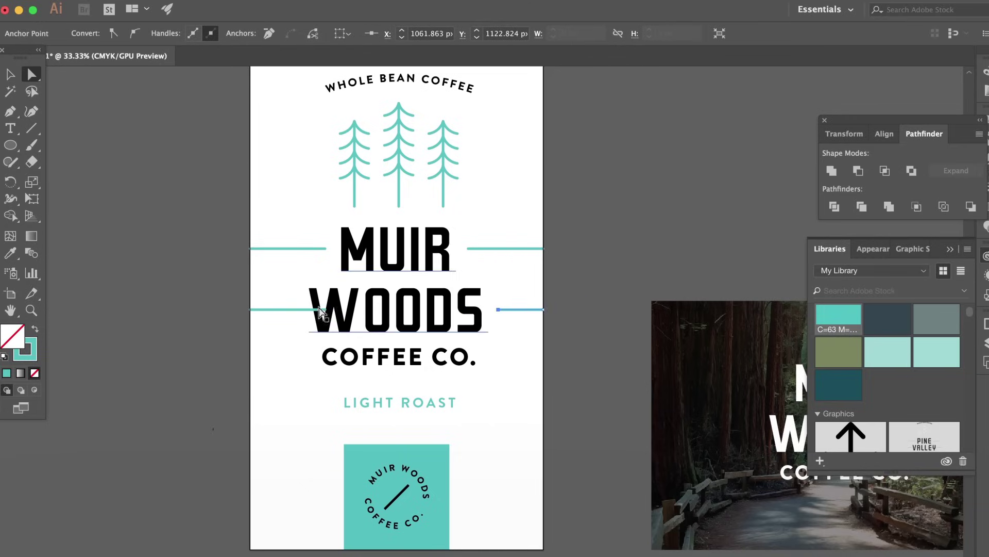
drag(320, 309, 298, 310)
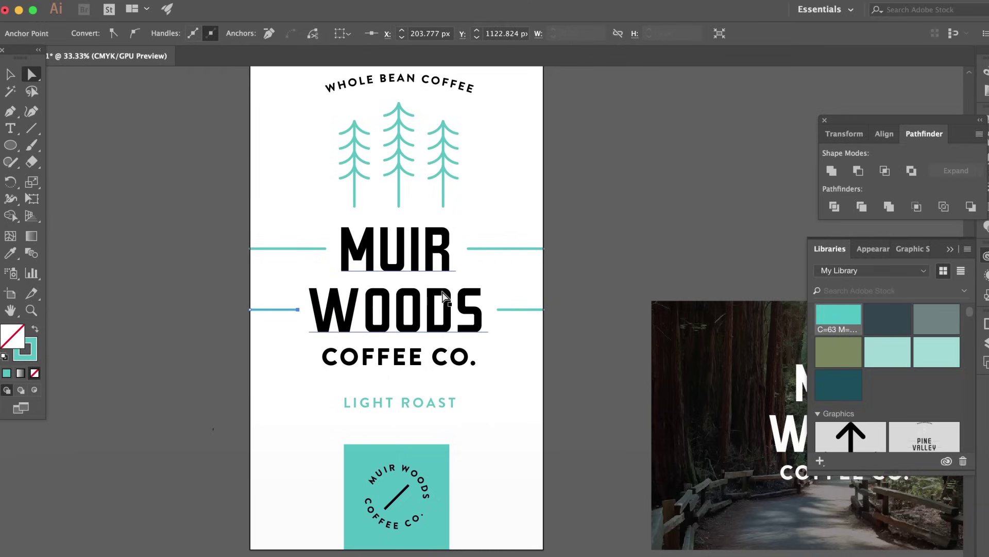
click(512, 281)
drag(533, 282, 537, 294)
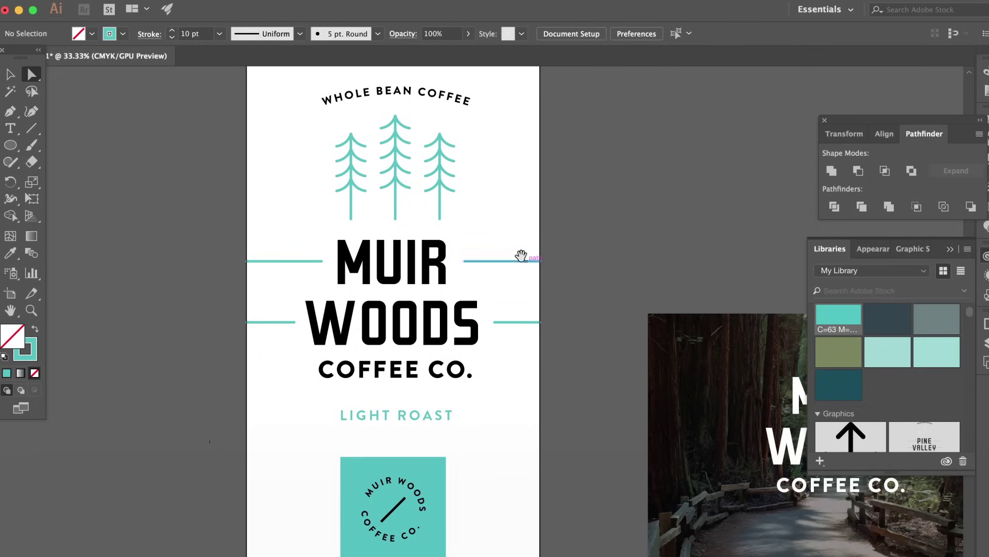
drag(522, 255, 523, 265)
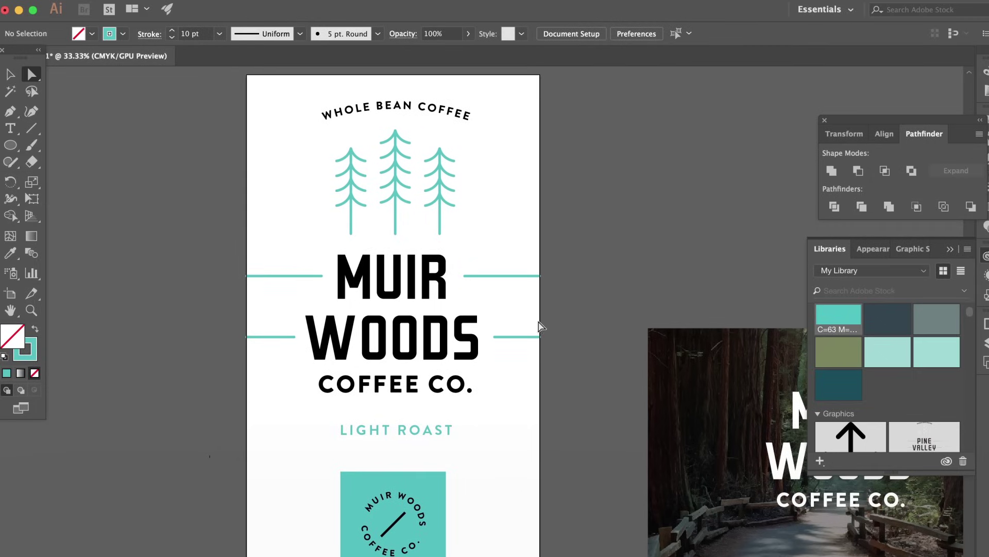
click(271, 336)
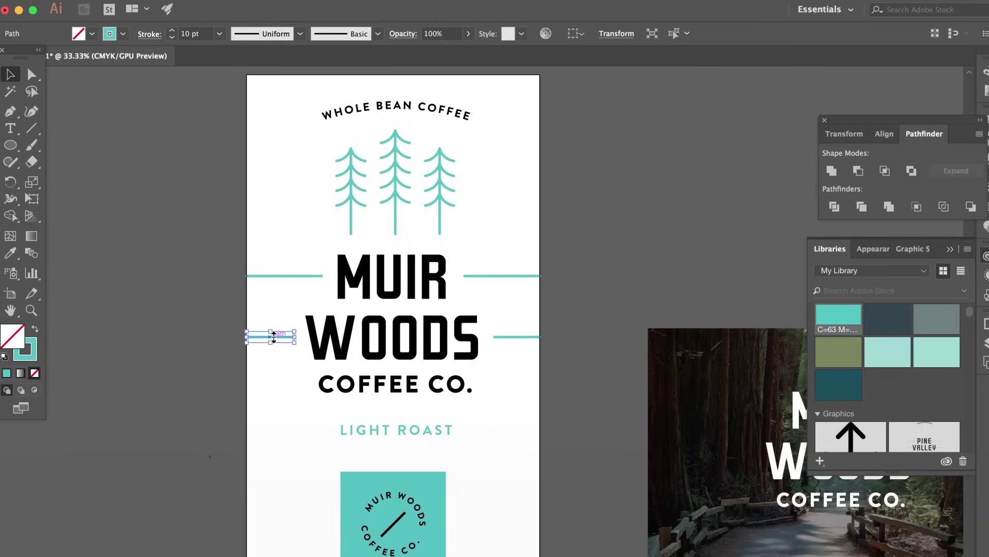
drag(287, 338, 513, 405)
click(36, 75)
key(v)
click(31, 79)
click(91, 207)
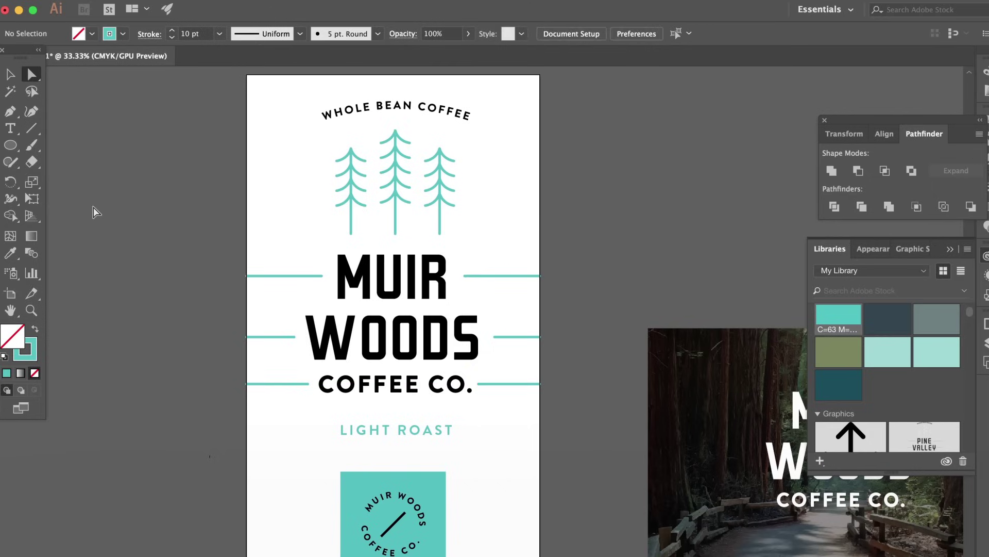
scroll(144, 234, up, 2)
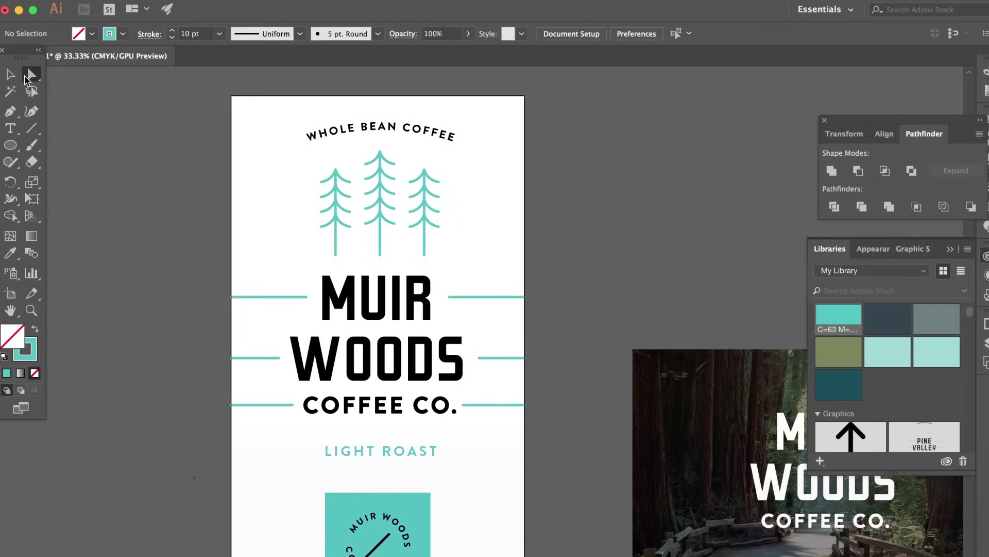
key(v)
click(259, 405)
key(Delete)
click(506, 406)
key(Delete)
mouse_move(503, 437)
mouse_down()
mouse_move(504, 418)
mouse_move(509, 426)
mouse_up()
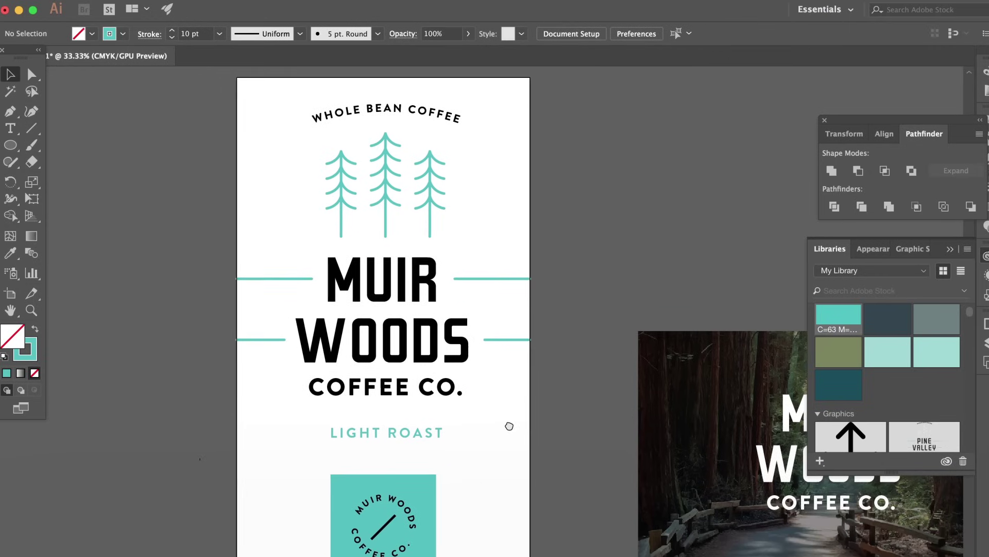
Fill LIGHT ROAST black and move it slightly lower on the label.
click(426, 433)
click(91, 35)
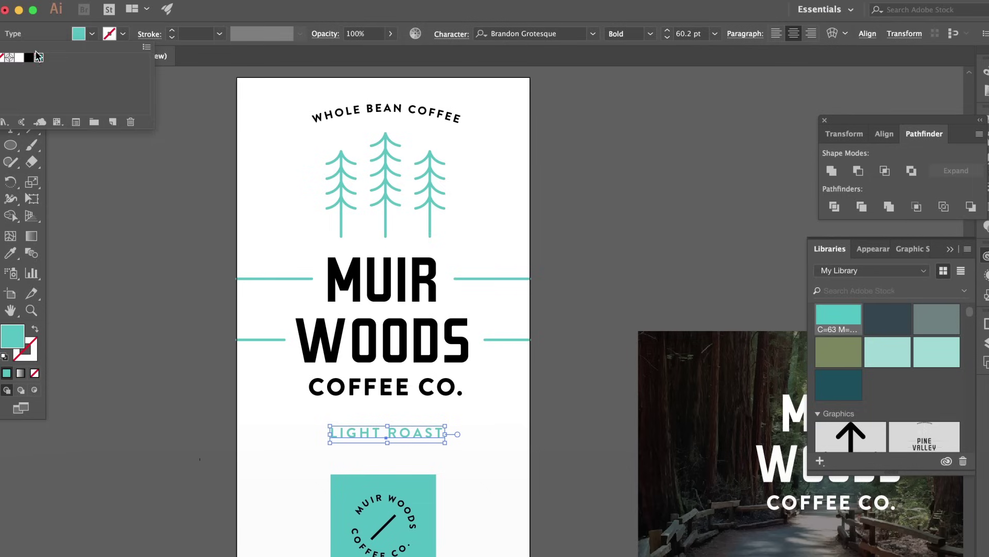
click(32, 58)
click(250, 195)
click(250, 200)
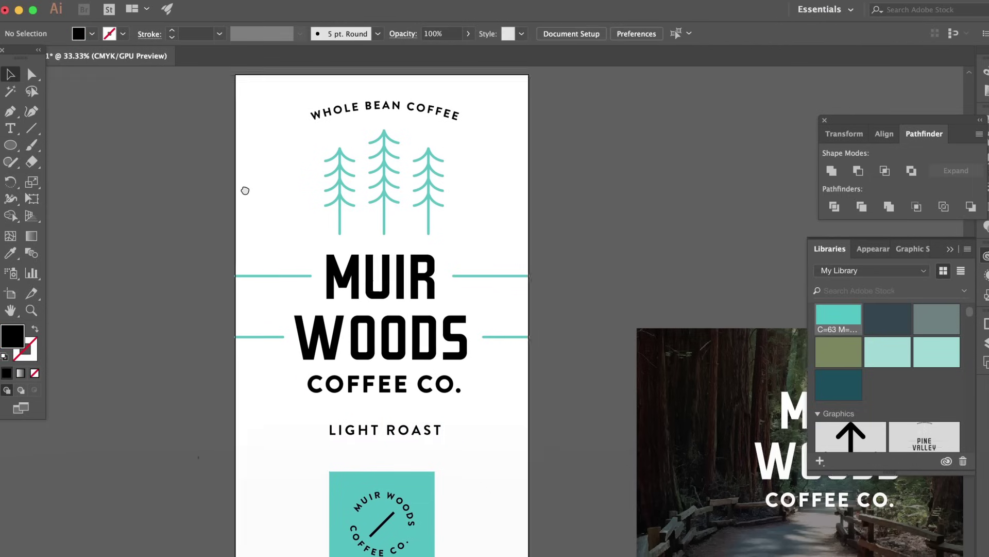
scroll(382, 299, down, 2)
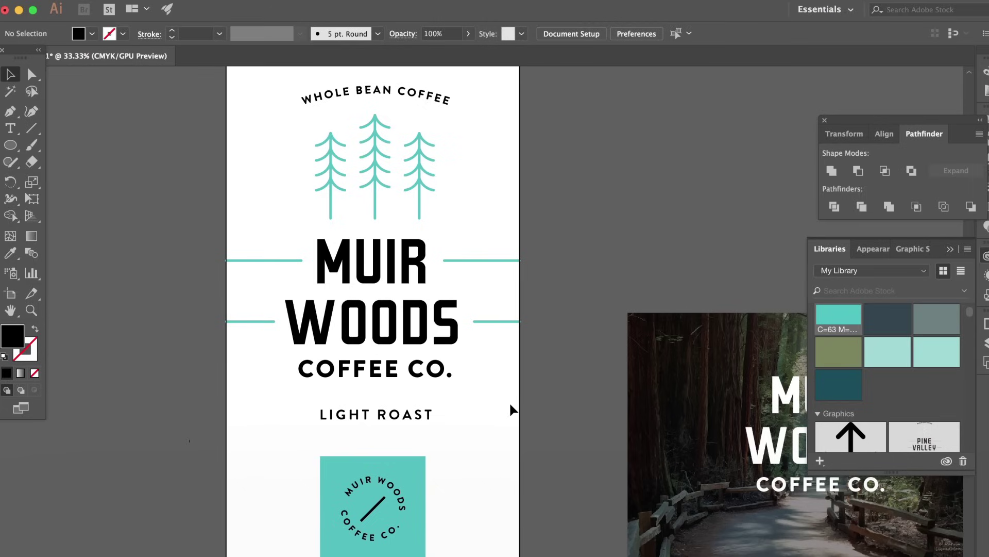
click(422, 414)
drag(423, 416, 424, 419)
click(479, 415)
Select and copy all the label artwork, then switch to Photoshop.
scroll(478, 415, up, 2)
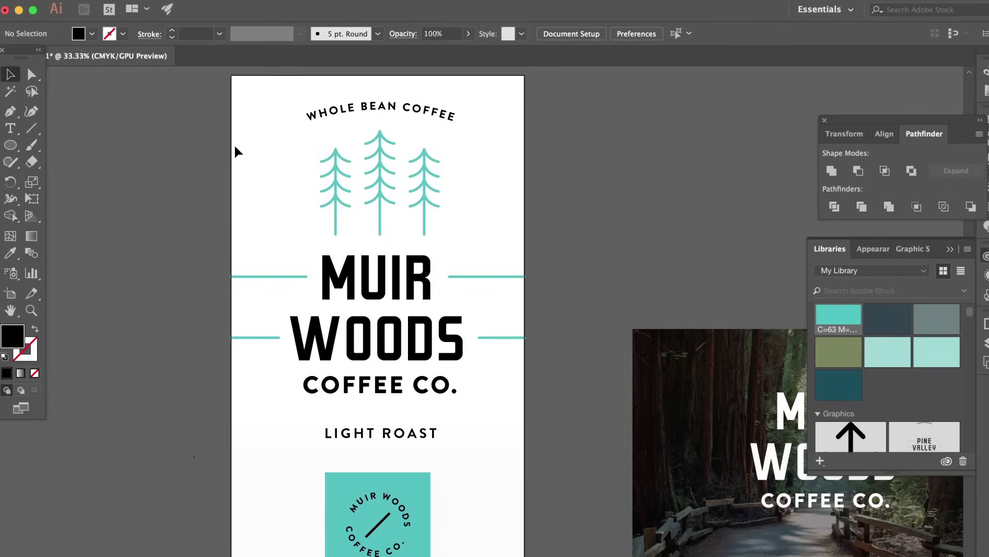
key(super+minus)
key(super+a)
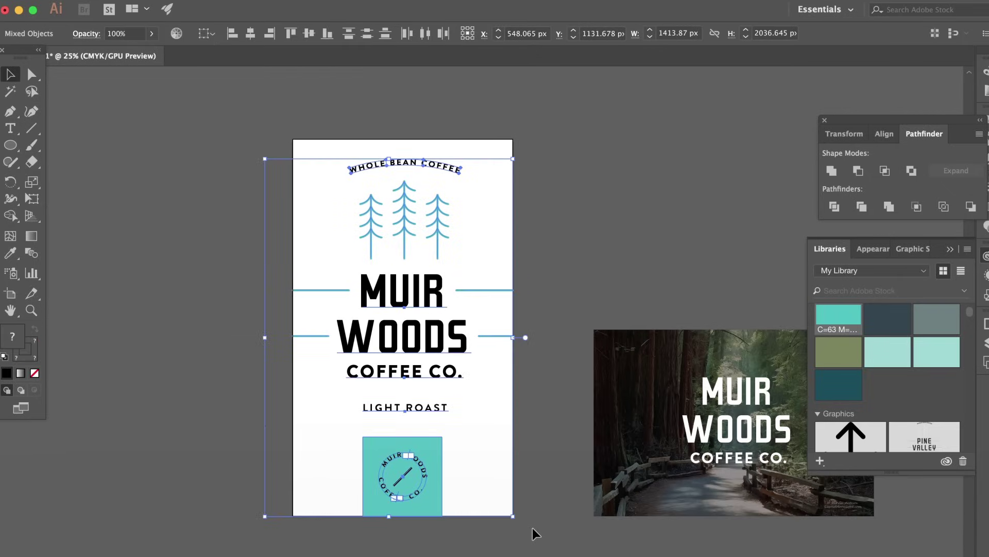
key(super)
key(shift+super+b)
key(shift+super+b)
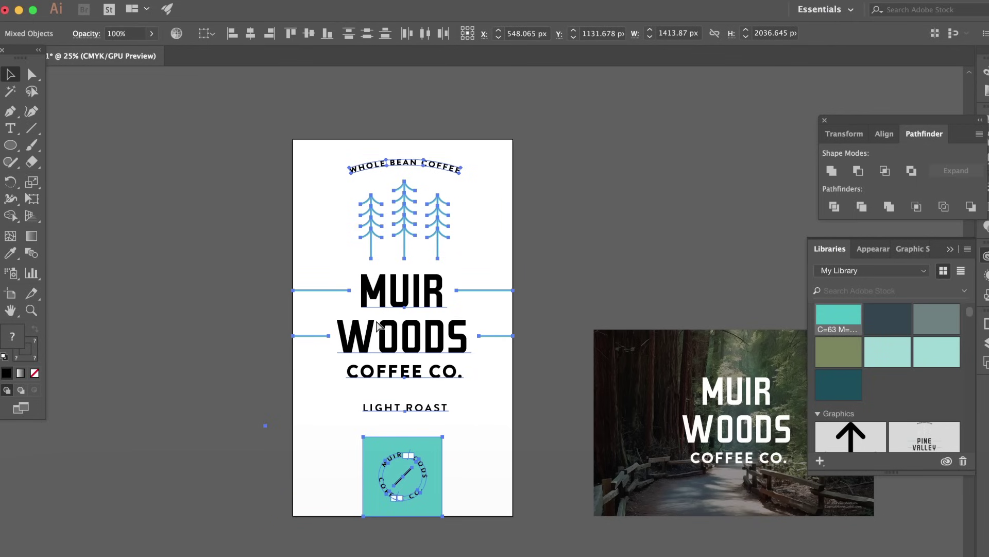
key(super+Tab)
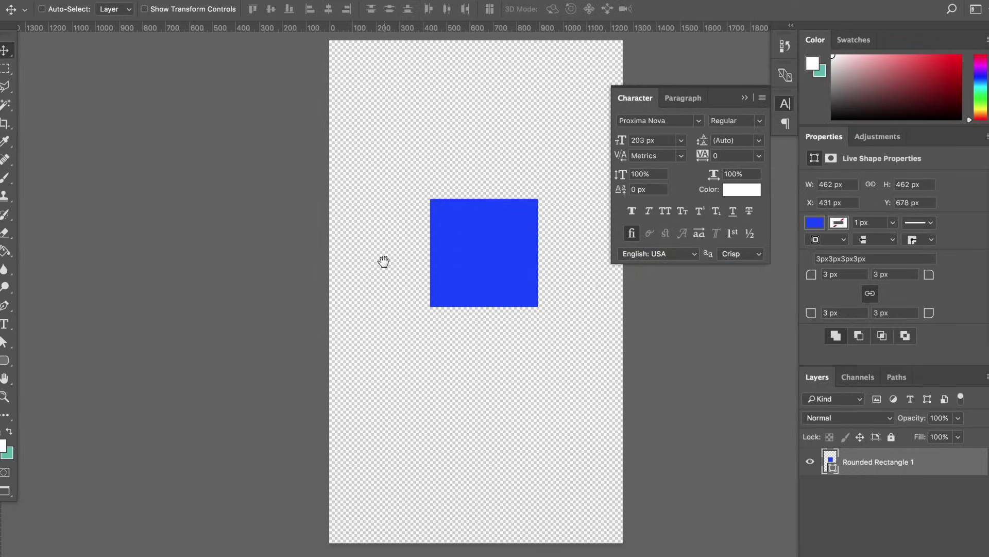
Delete the blue Rounded Rectangle 1 layer.
drag(384, 261, 359, 284)
key(shift+super+alt+n)
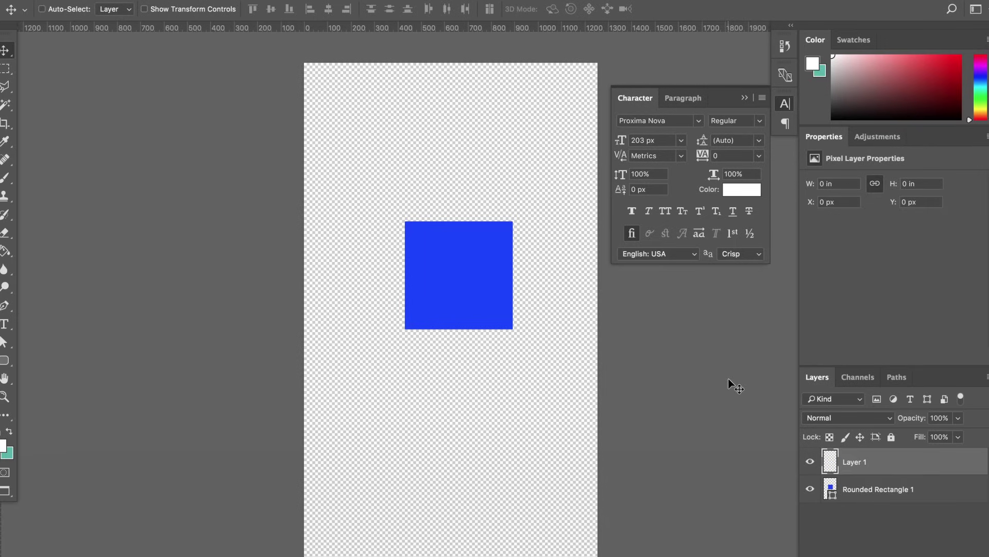
key(super+z)
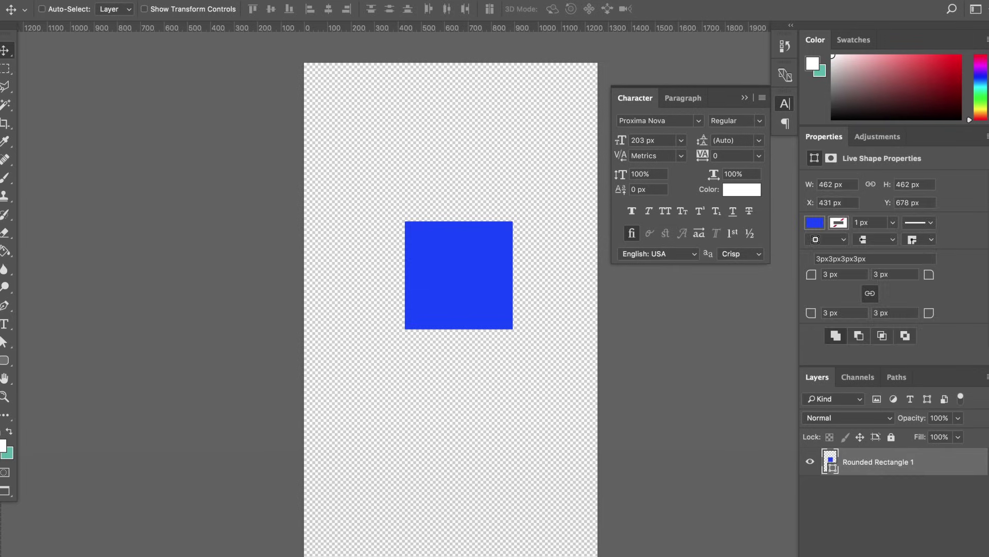
key(shift+super+alt+n)
click(869, 497)
key(Delete)
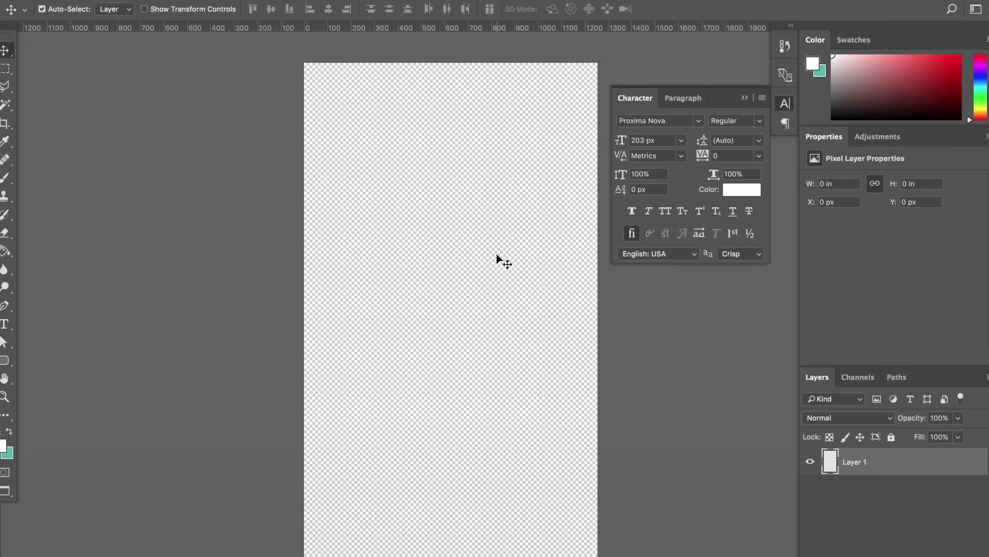
Paste the label as a Smart Object, scale it to about 100%, and nudge it left.
key(super+v)
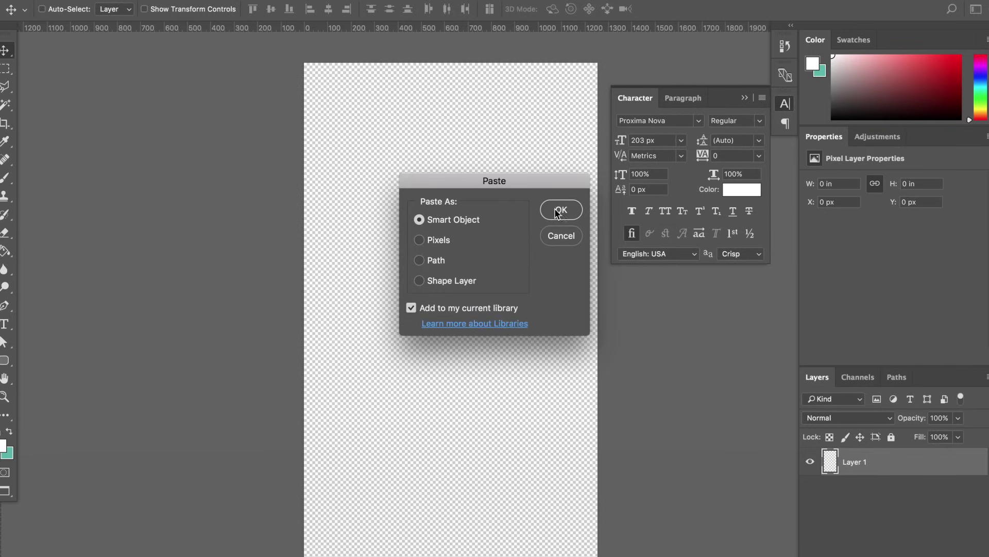
key(Return)
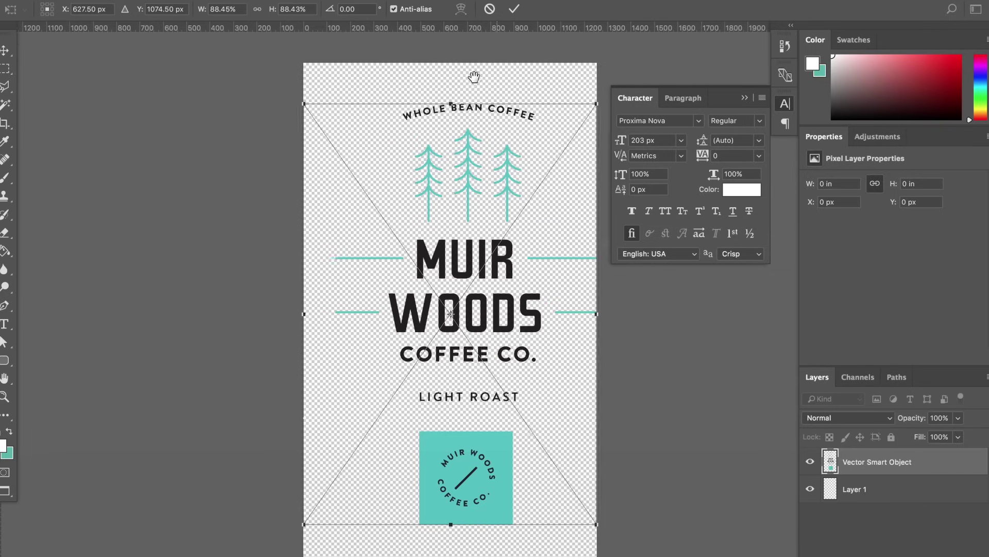
scroll(294, 96, right, 1)
drag(274, 96, 237, 44)
drag(494, 215, 486, 247)
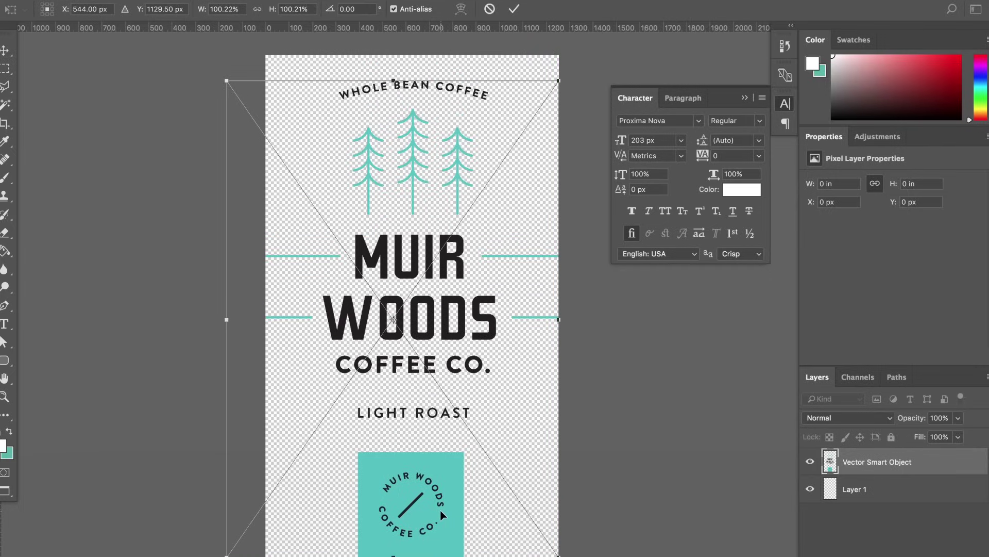
key(Left)
key(Left)
key(Left)
key(Left)
key(Left)
key(Left)
key(Left)
key(Left)
key(Left)
key(Left)
key(Left)
key(Left)
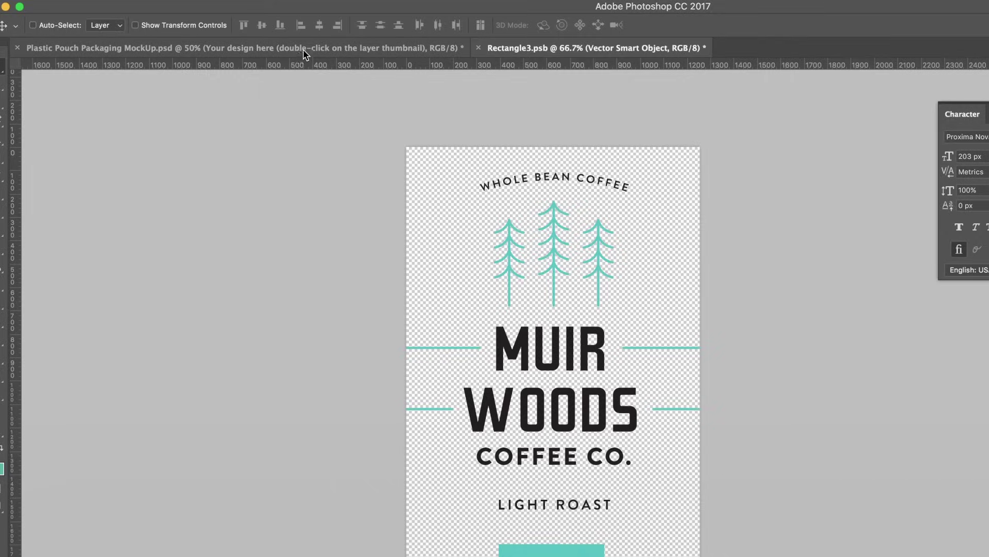
Save Rectangle3.psb with File > Save after checking the mockup tab.
click(305, 49)
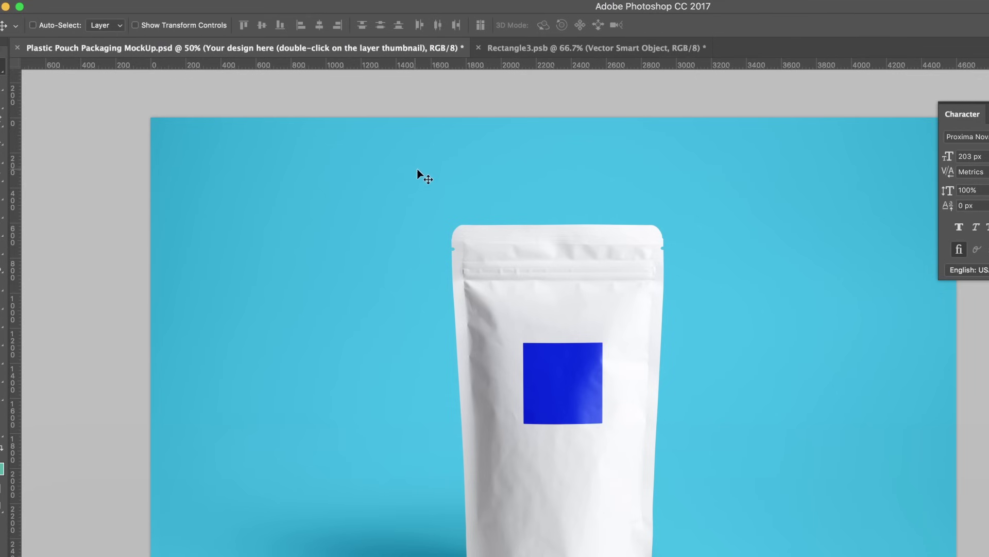
click(522, 49)
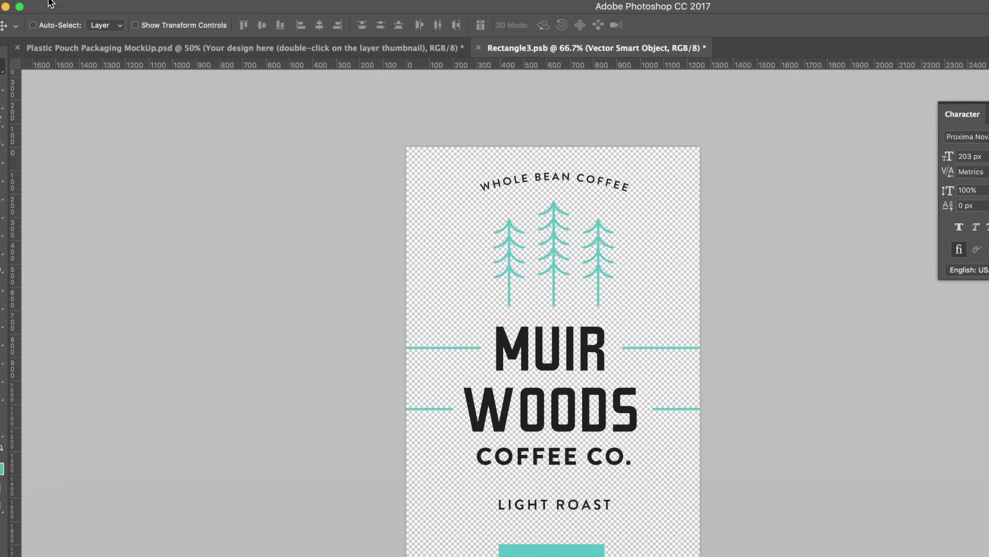
click(111, 1)
click(138, 127)
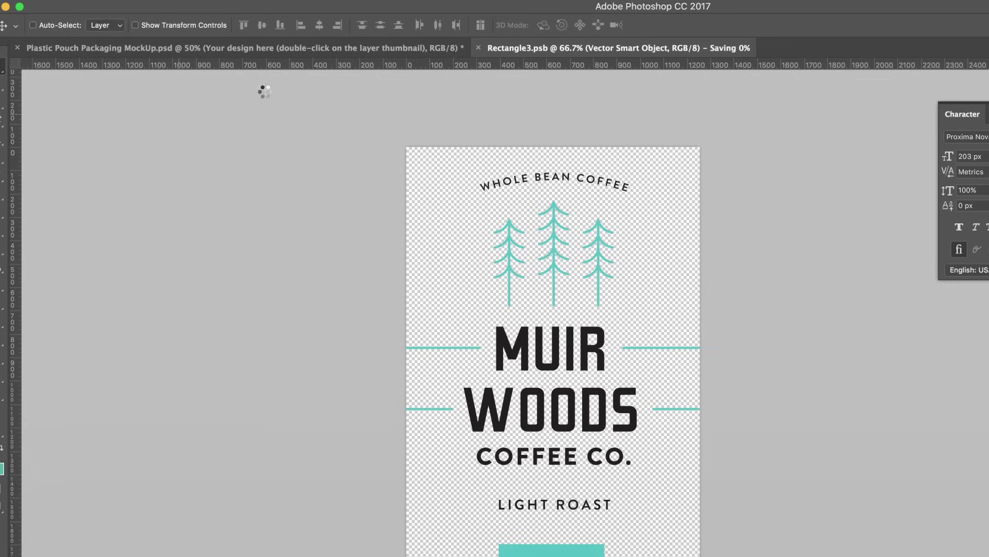
Zoom and pan around the pouch mockup to inspect the applied label.
click(310, 48)
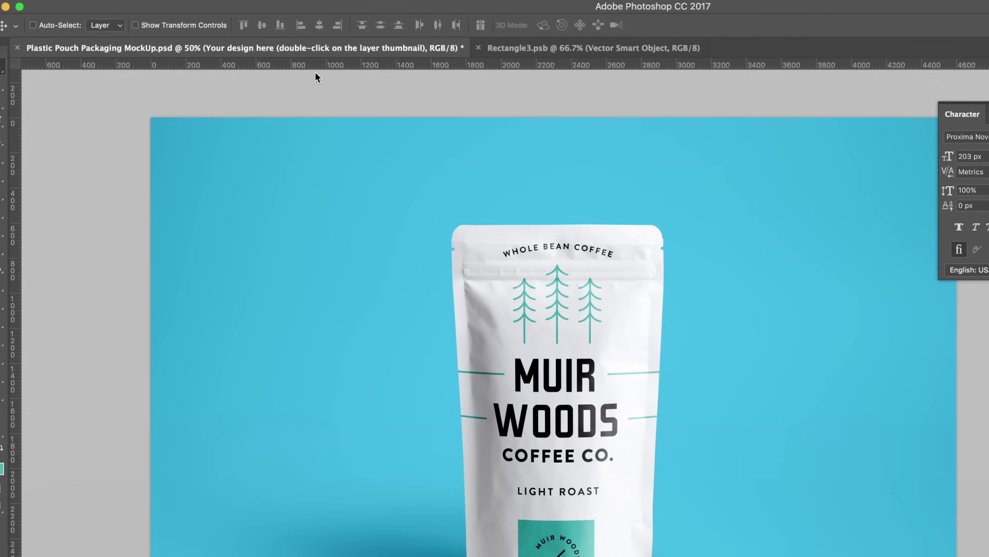
key(super+plus)
drag(533, 218, 407, 201)
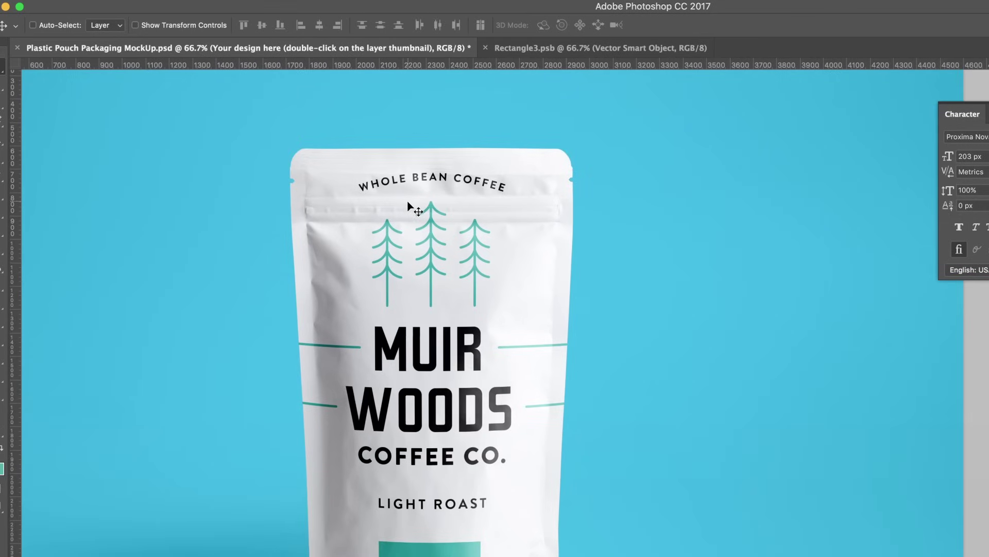
key(super+minus)
key(super+minus)
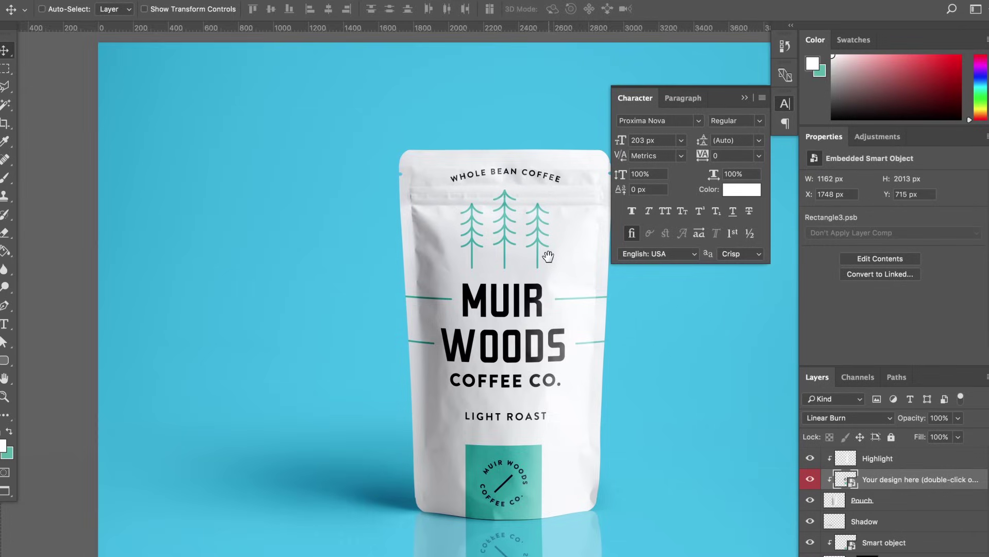
scroll(893, 540, down, 1)
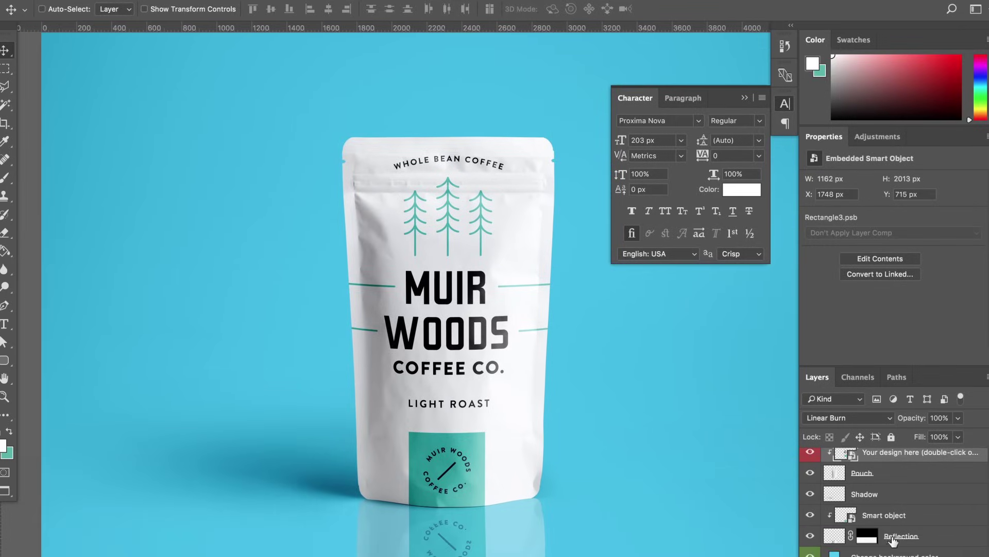
Recolour the 'Change background color' fill layer to the label's teal, 7ecfd0.
double_click(835, 554)
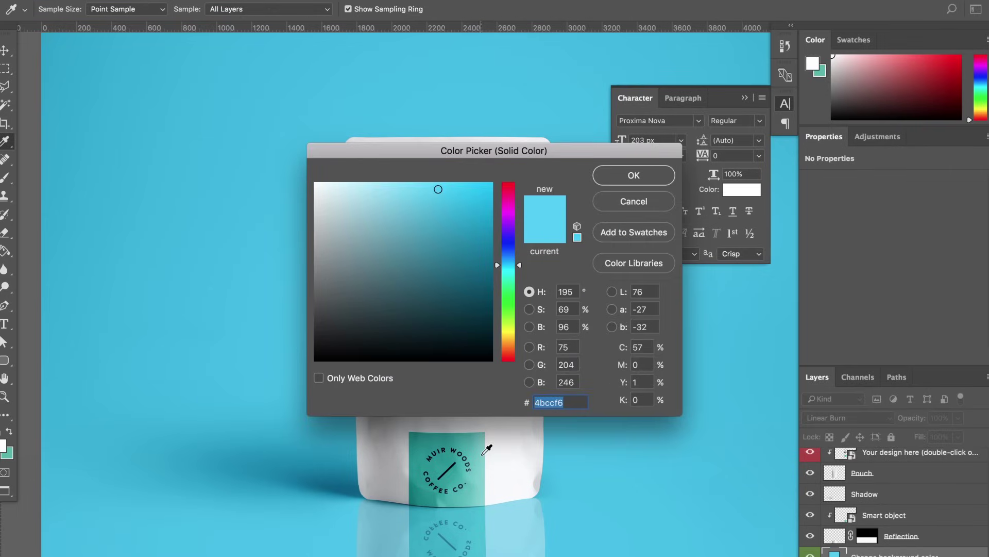
click(483, 454)
drag(547, 151, 839, 314)
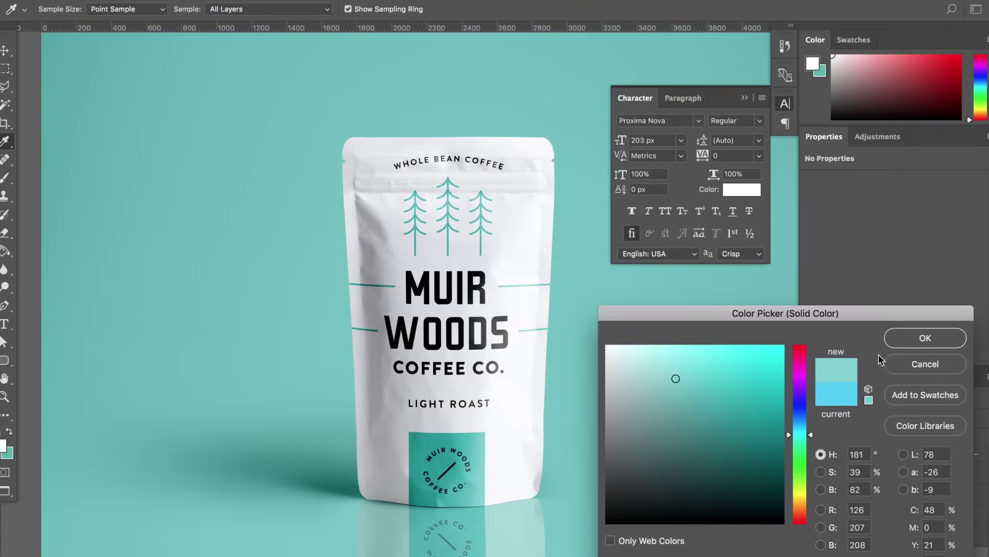
click(912, 343)
drag(632, 339, 589, 320)
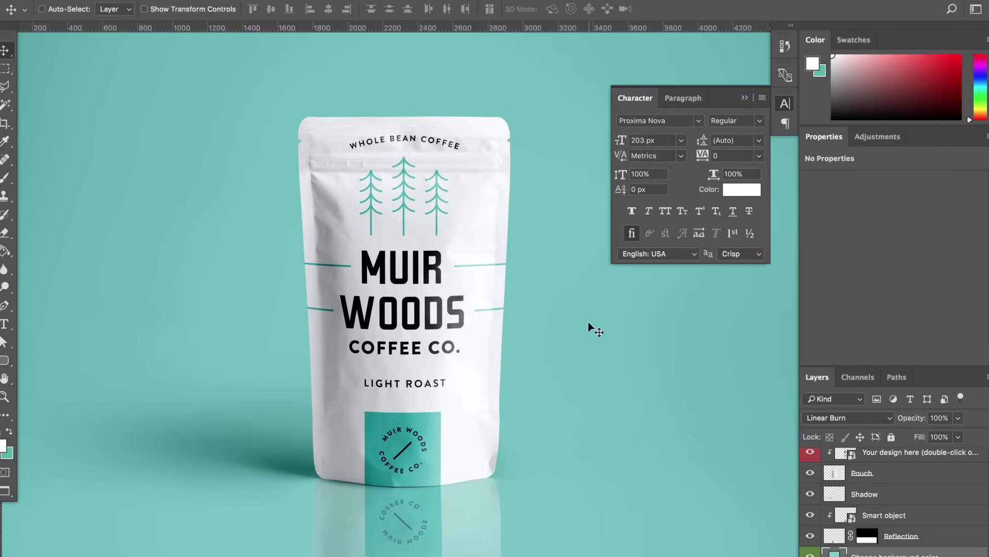
scroll(572, 325, down, 5)
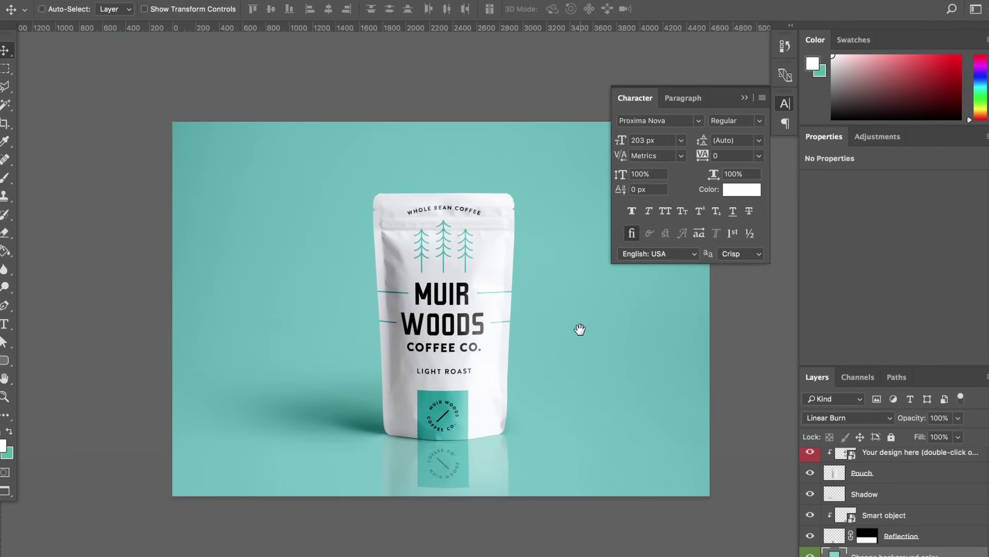
scroll(579, 329, up, 5)
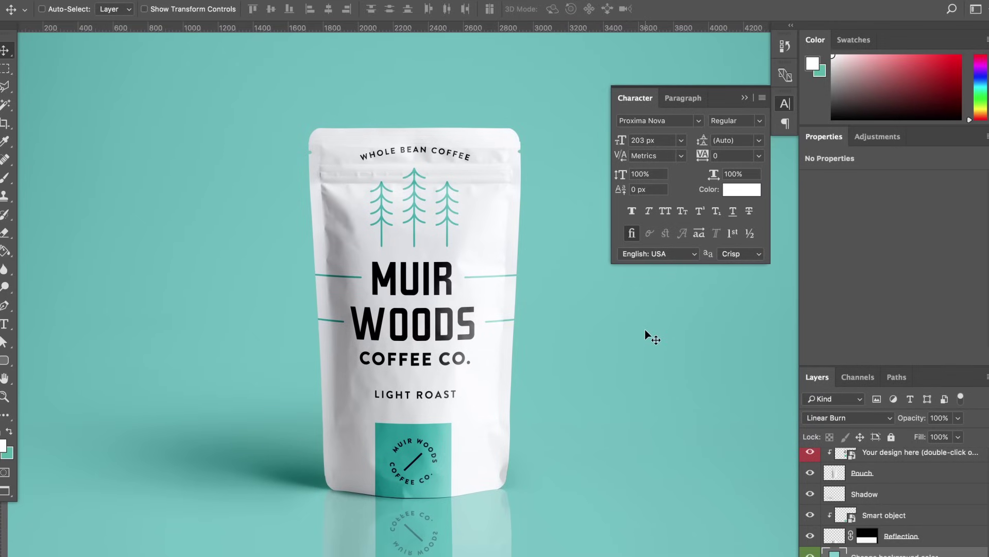